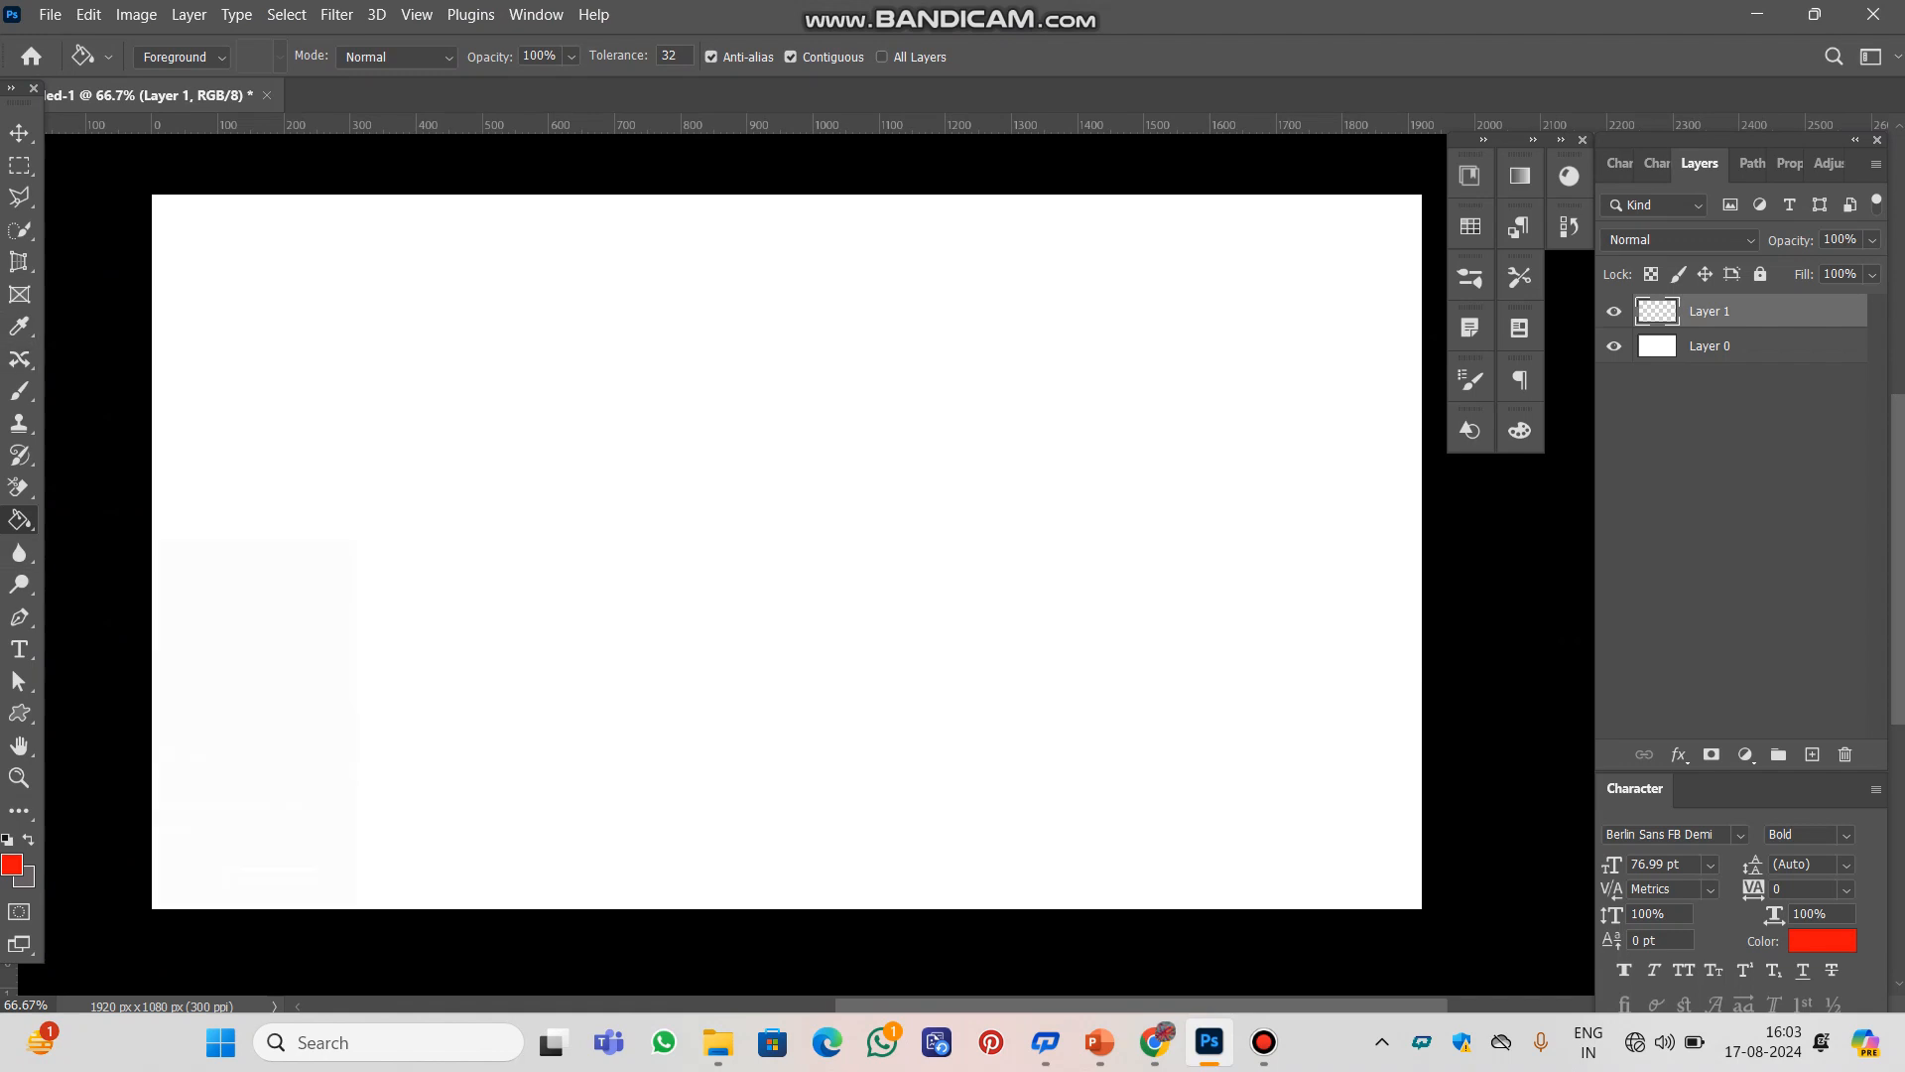
Draw a closed four-point path with the Pen Tool in the left half of the canvas, slightly curving its bottom edge
right_click(19, 520)
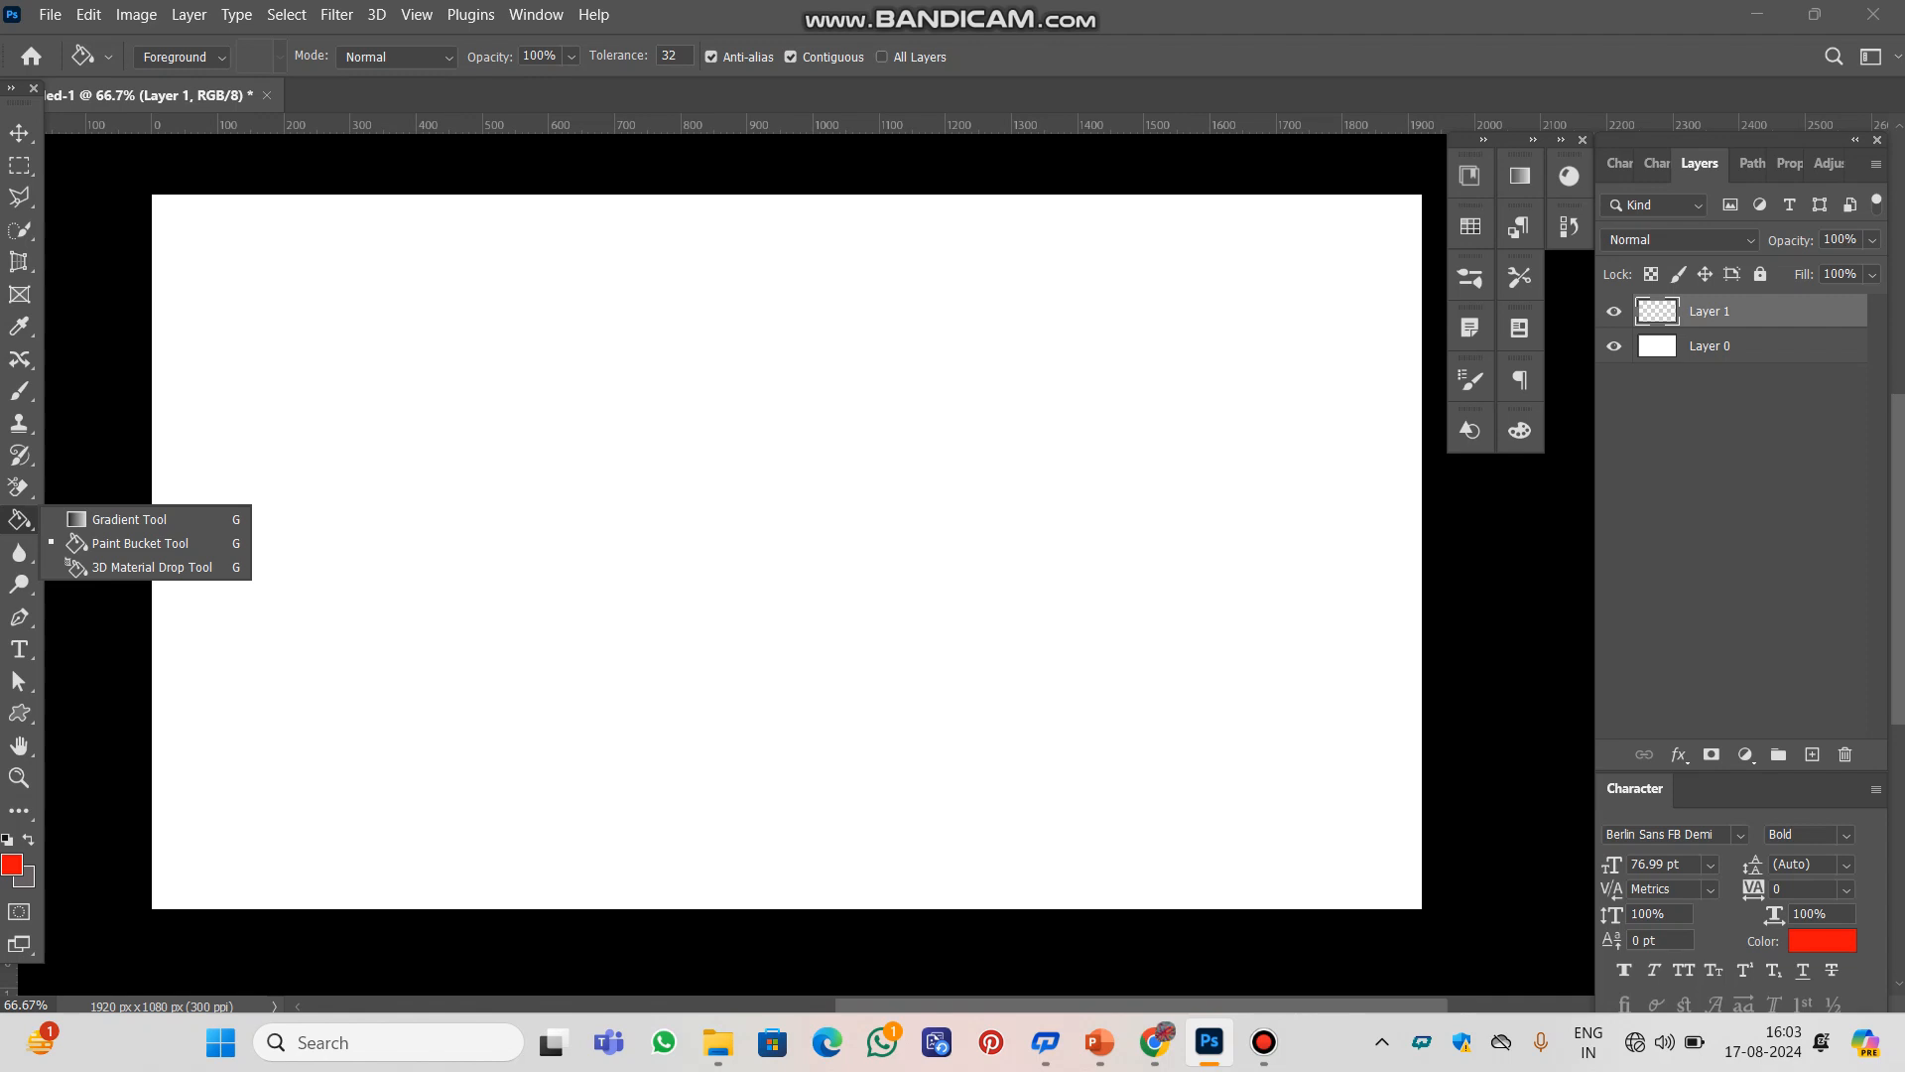
key("p")
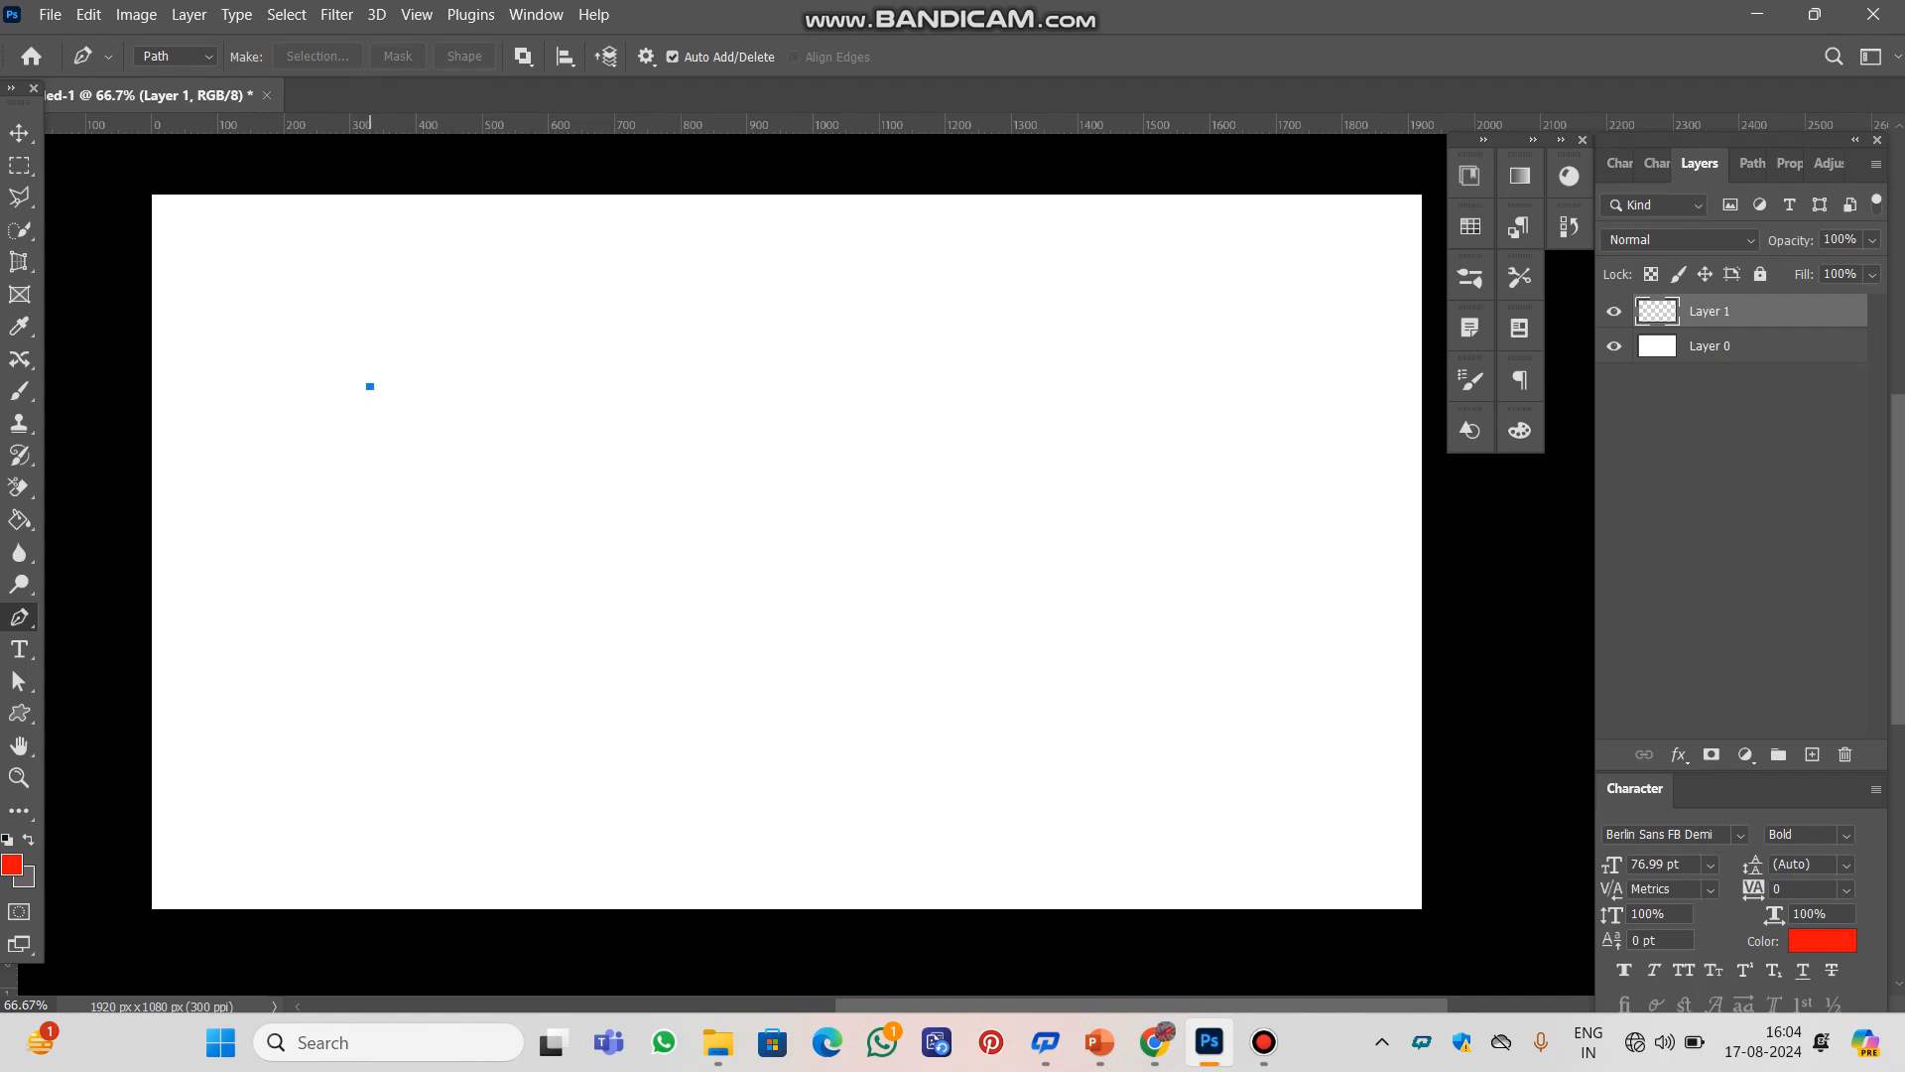
left_click(787, 383)
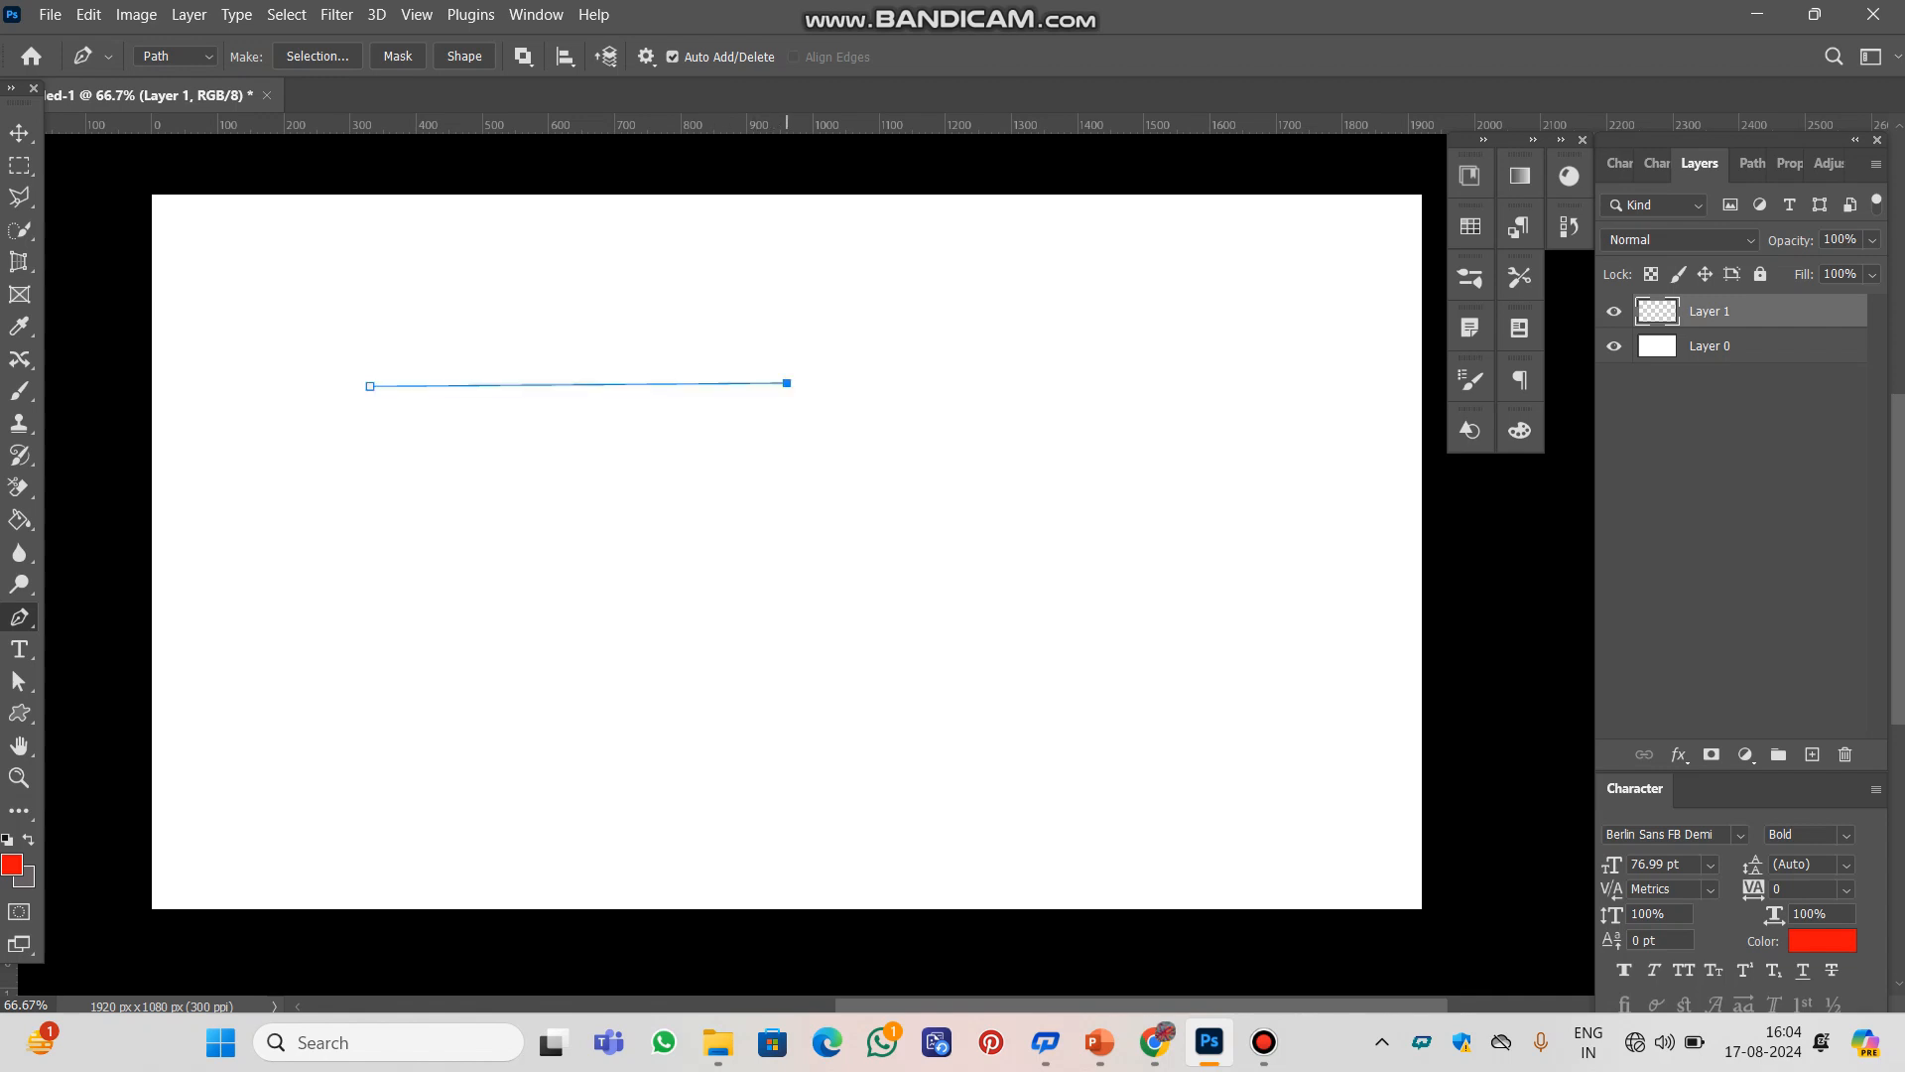
left_click(803, 682)
left_click_drag(335, 705, 339, 674)
left_click(370, 386)
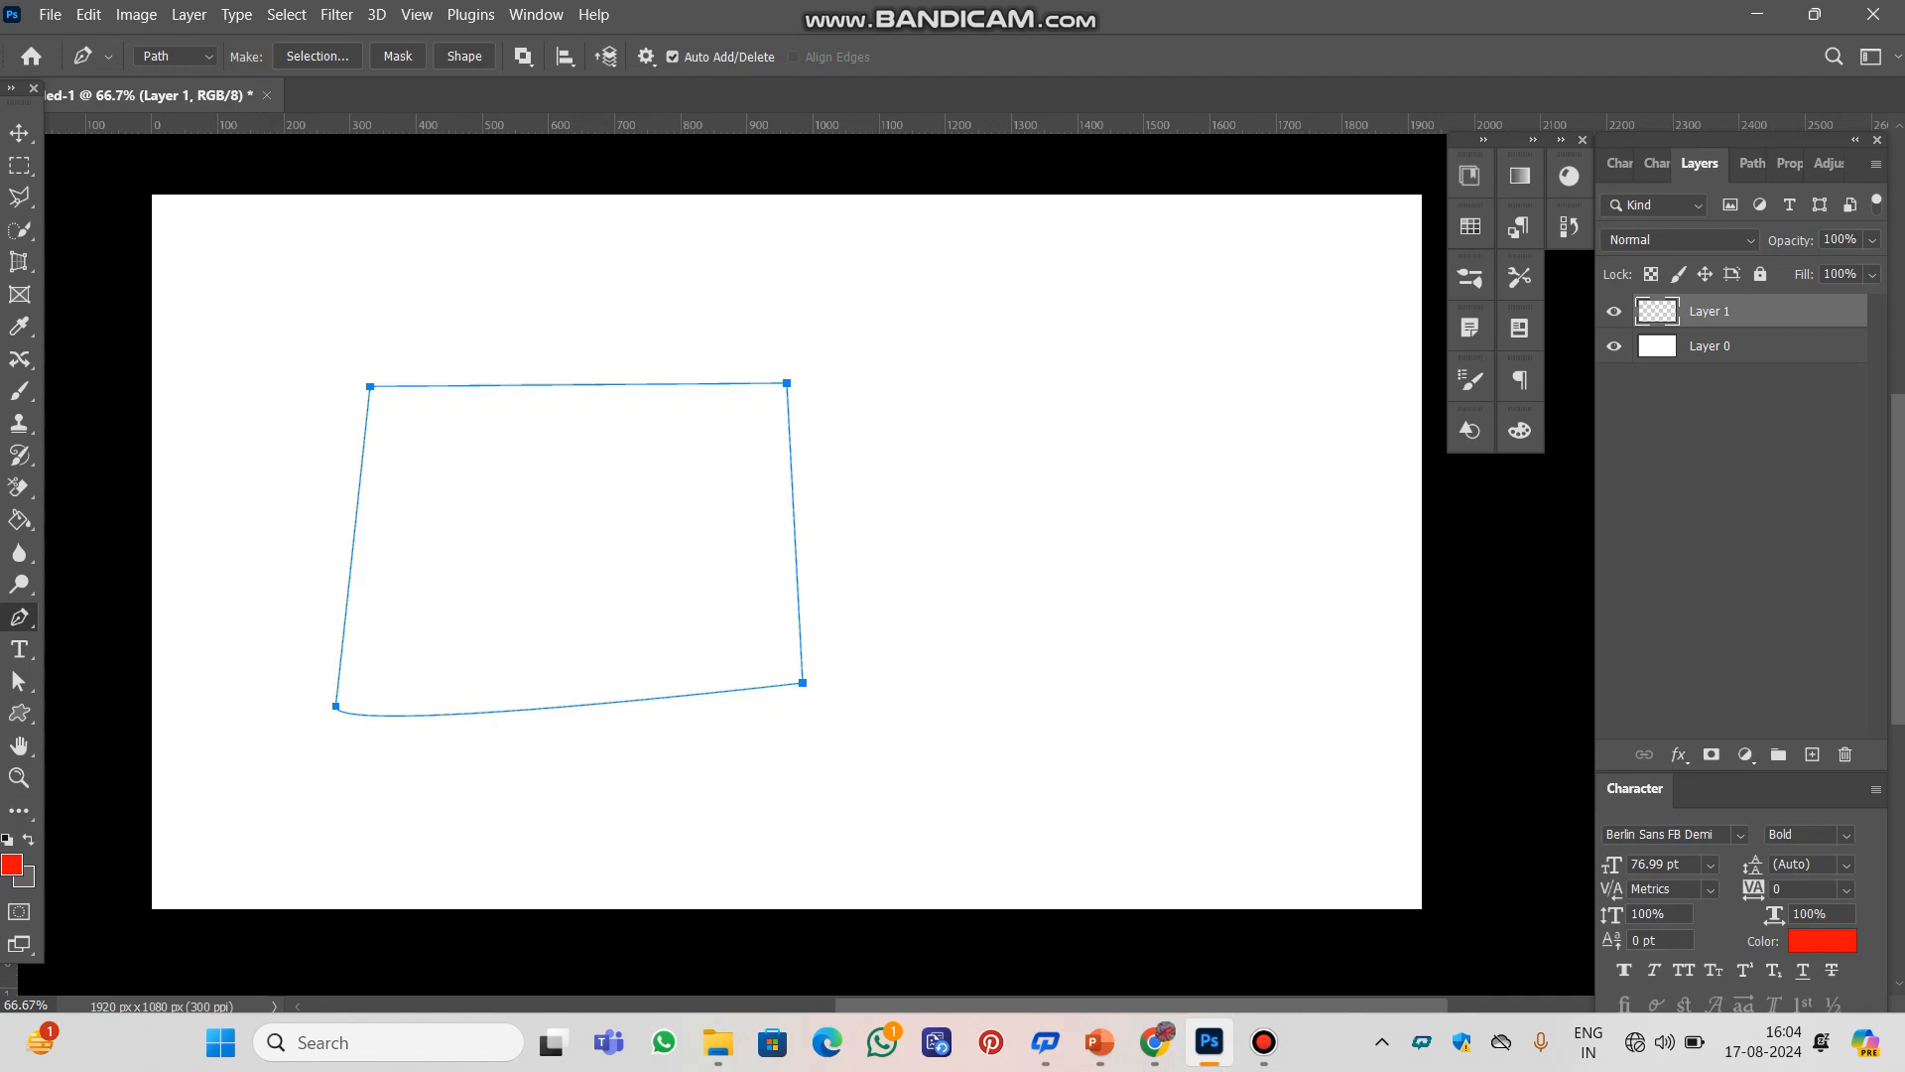
Try to bend the path's left edge inward with the Direct Selection Tool, and undo the change
right_click(19, 617)
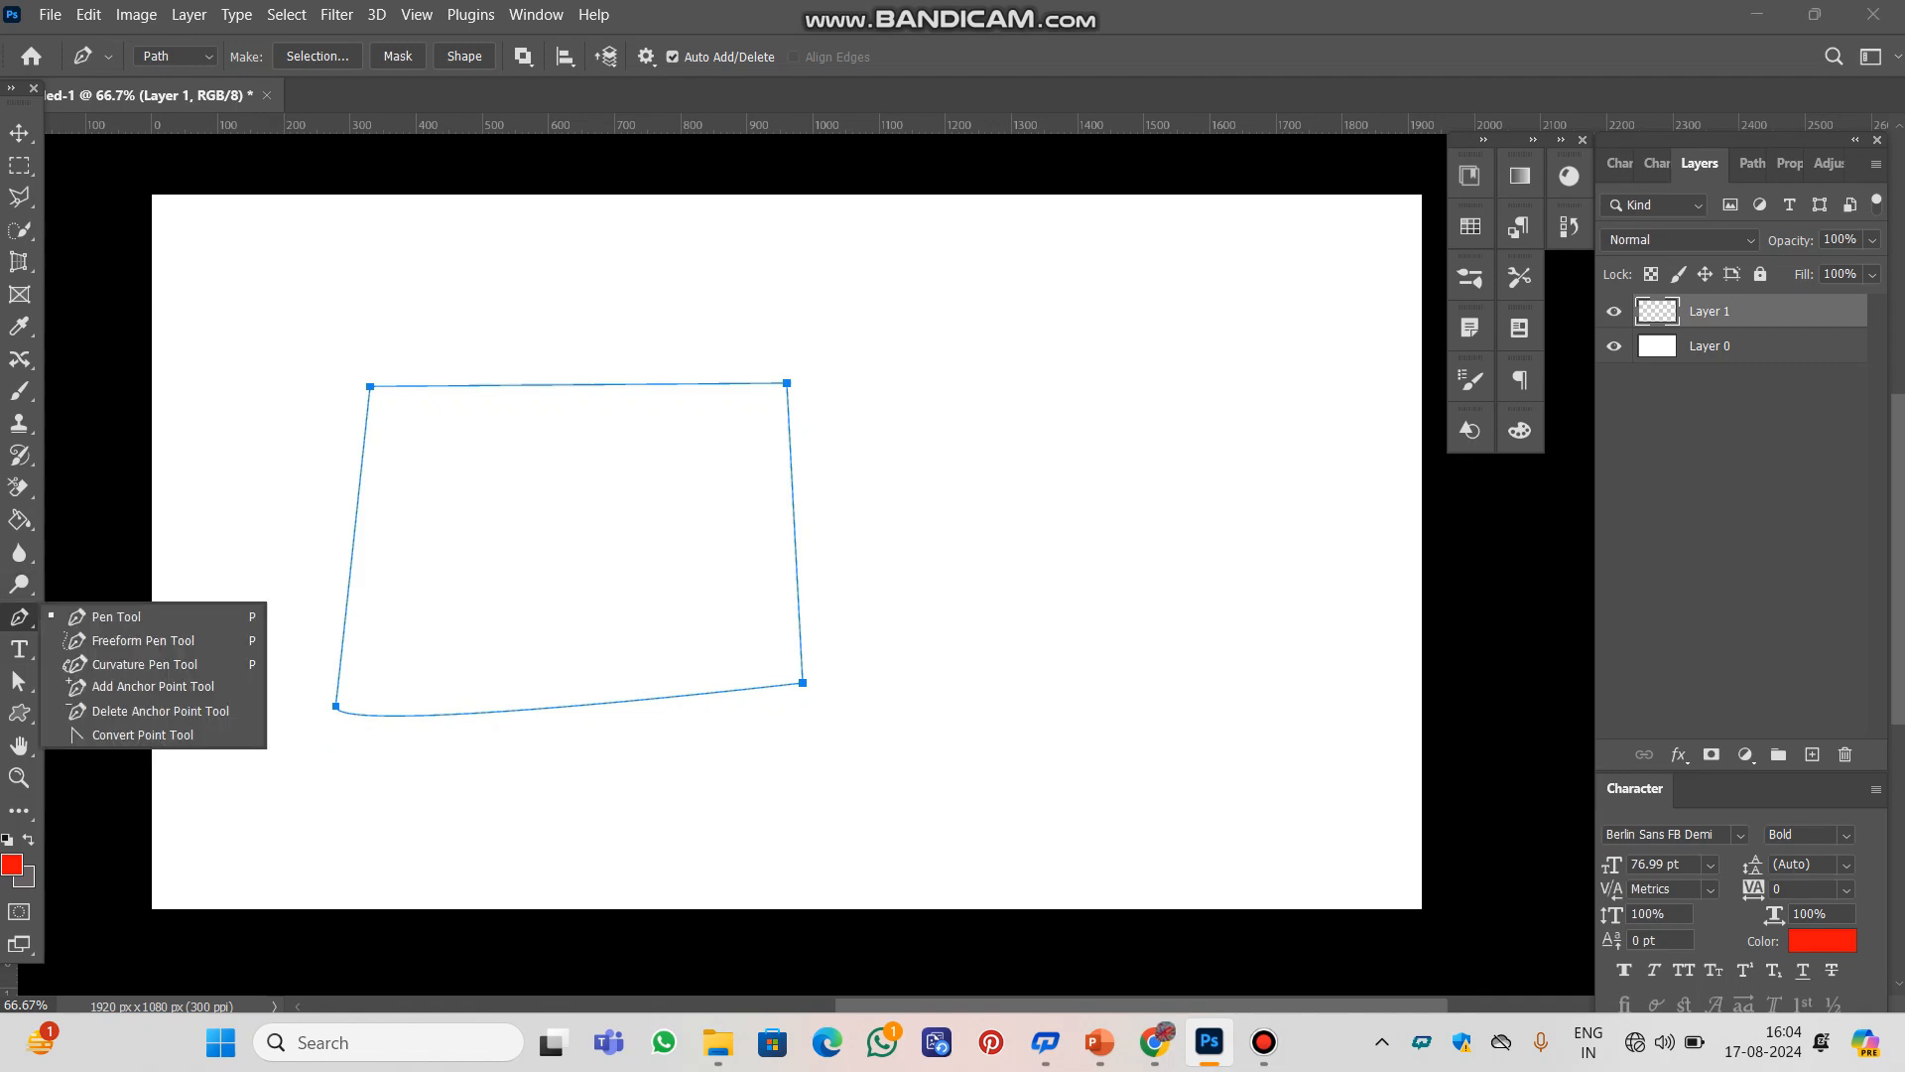
left_click(19, 681)
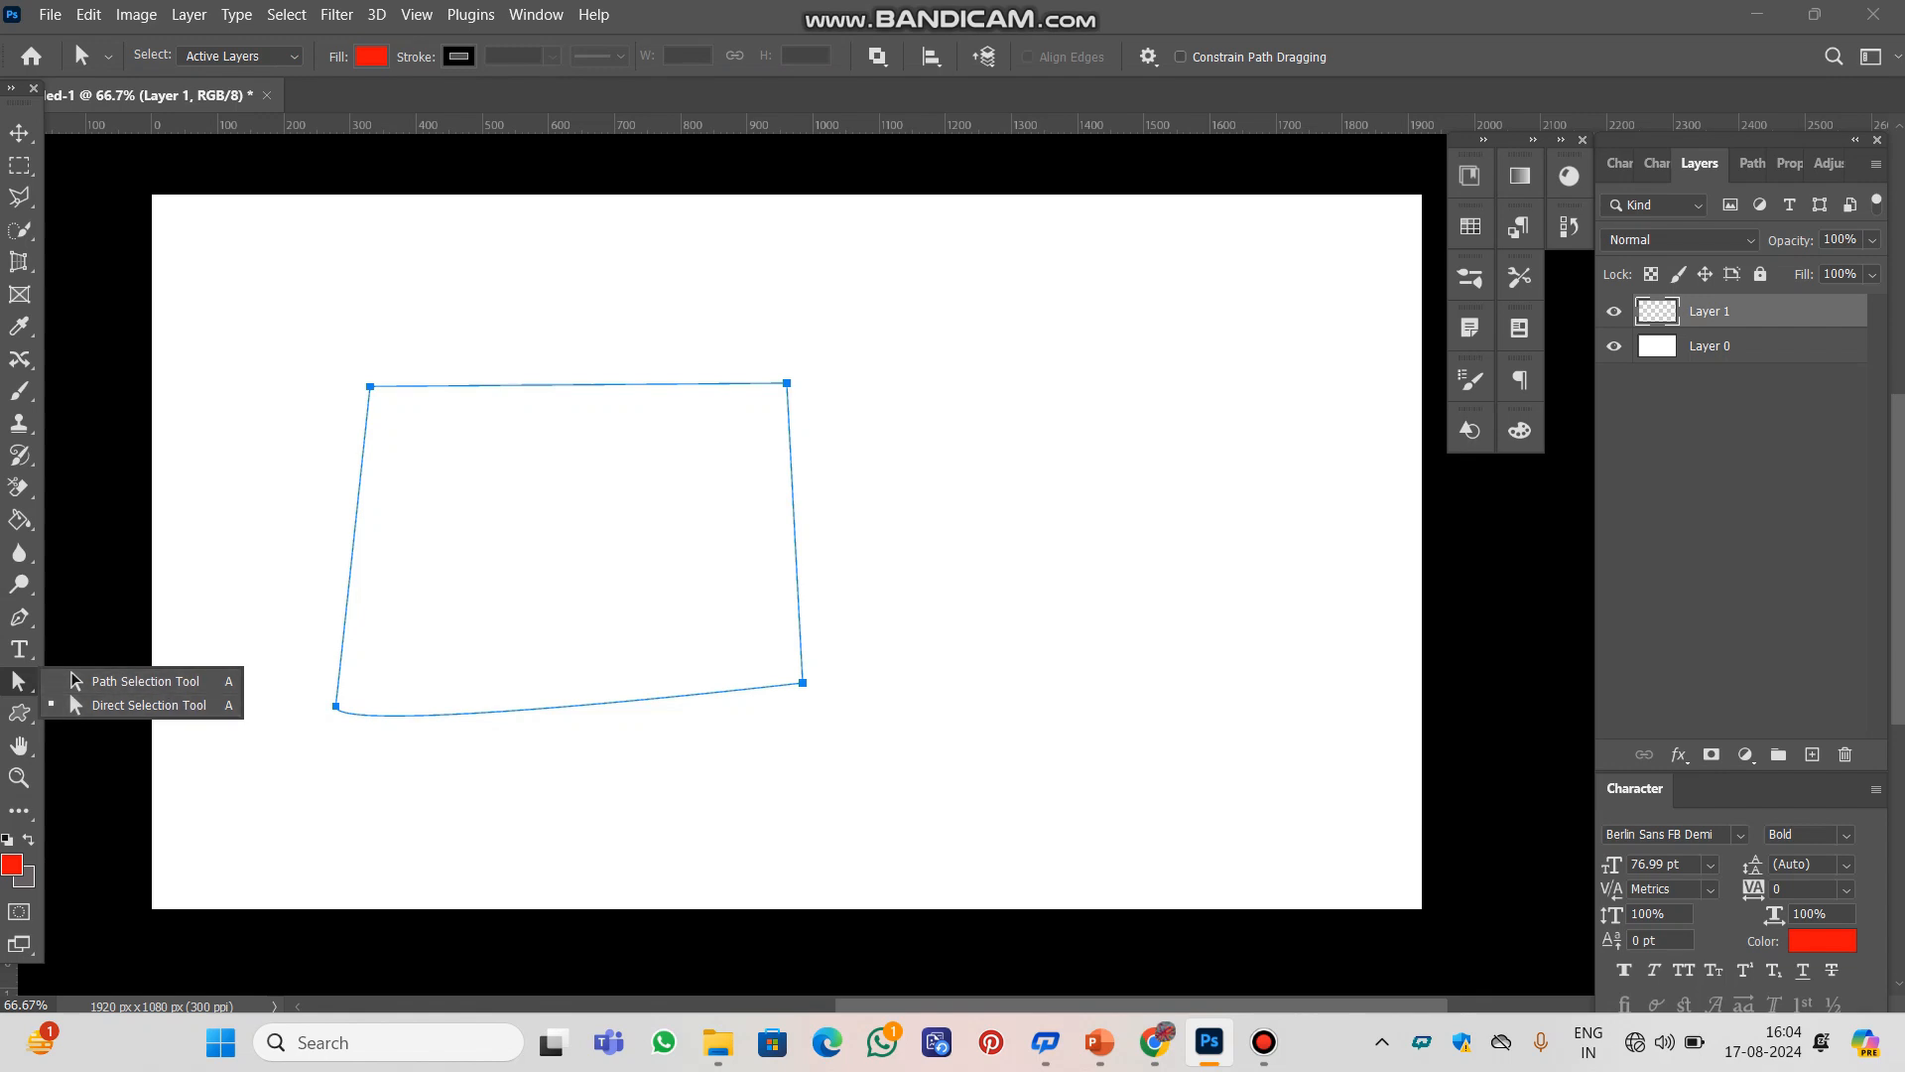
left_click(75, 681)
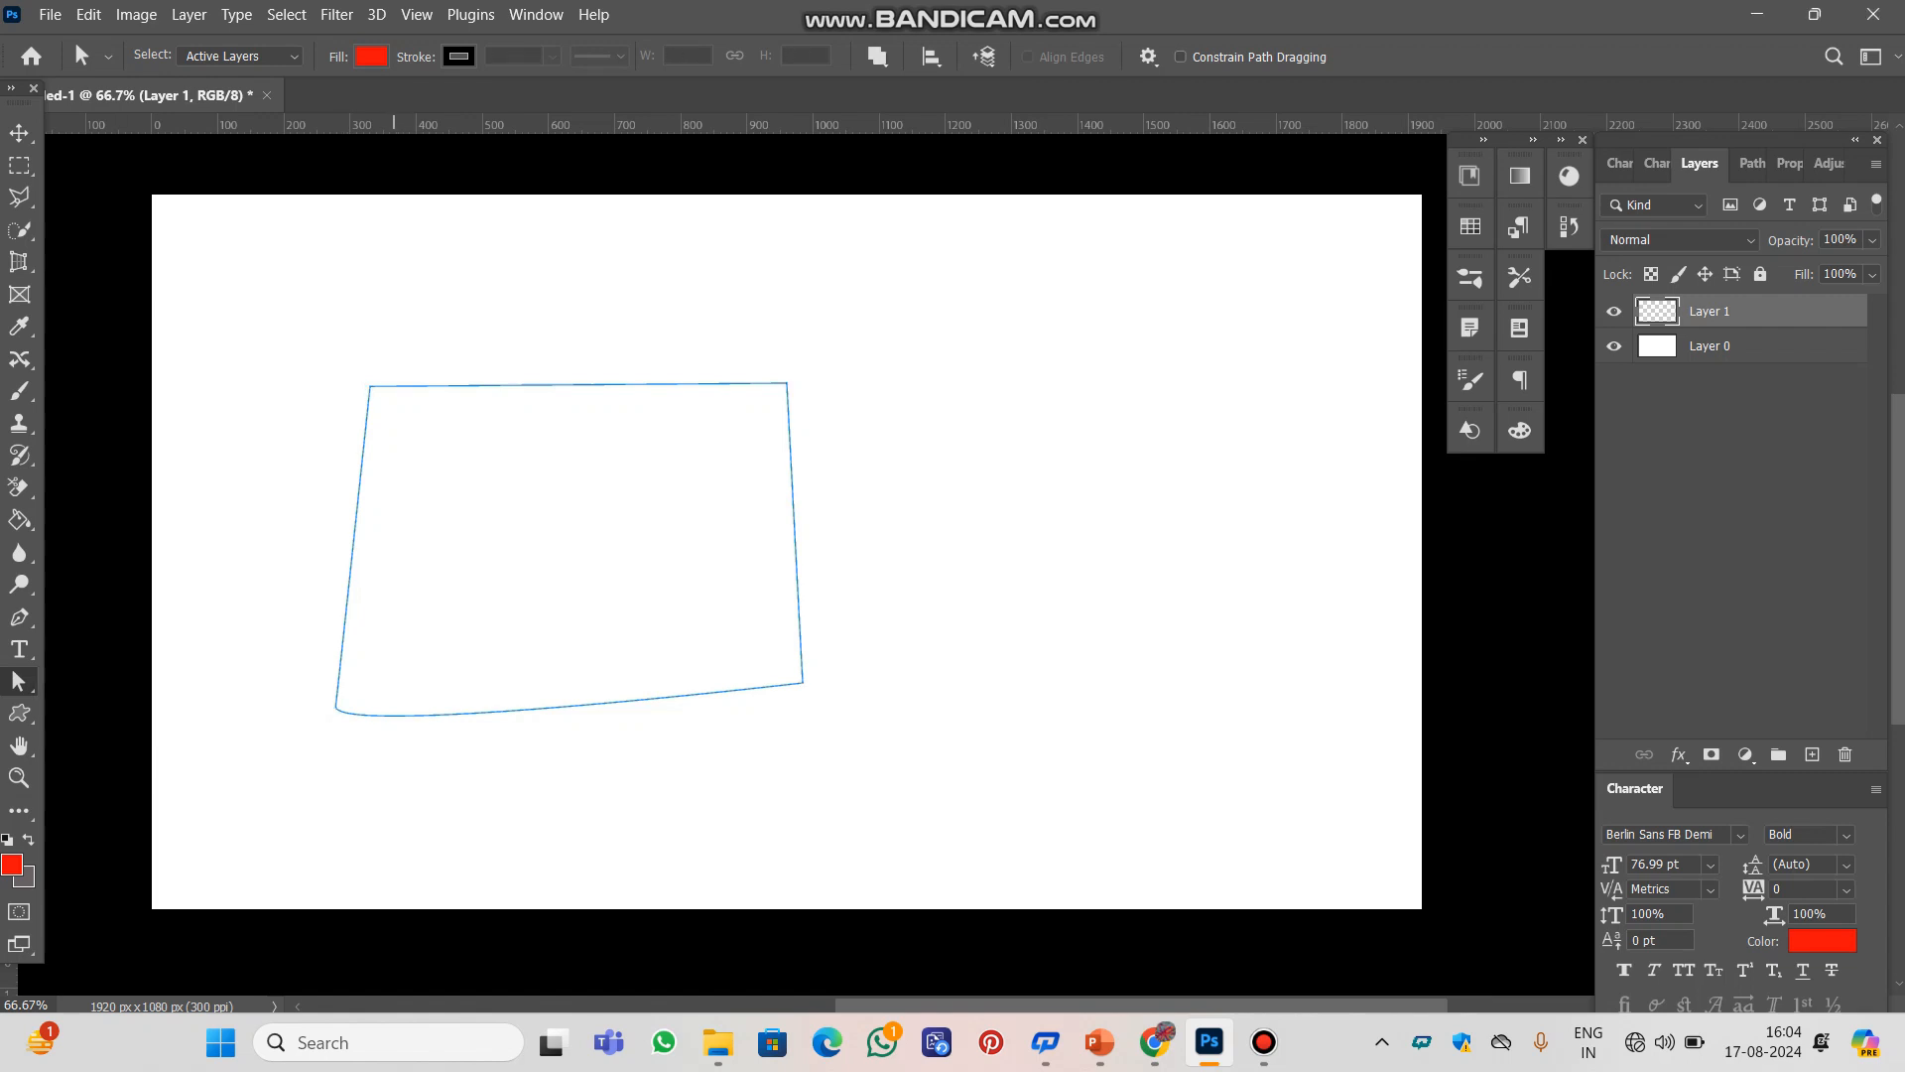
right_click(18, 681)
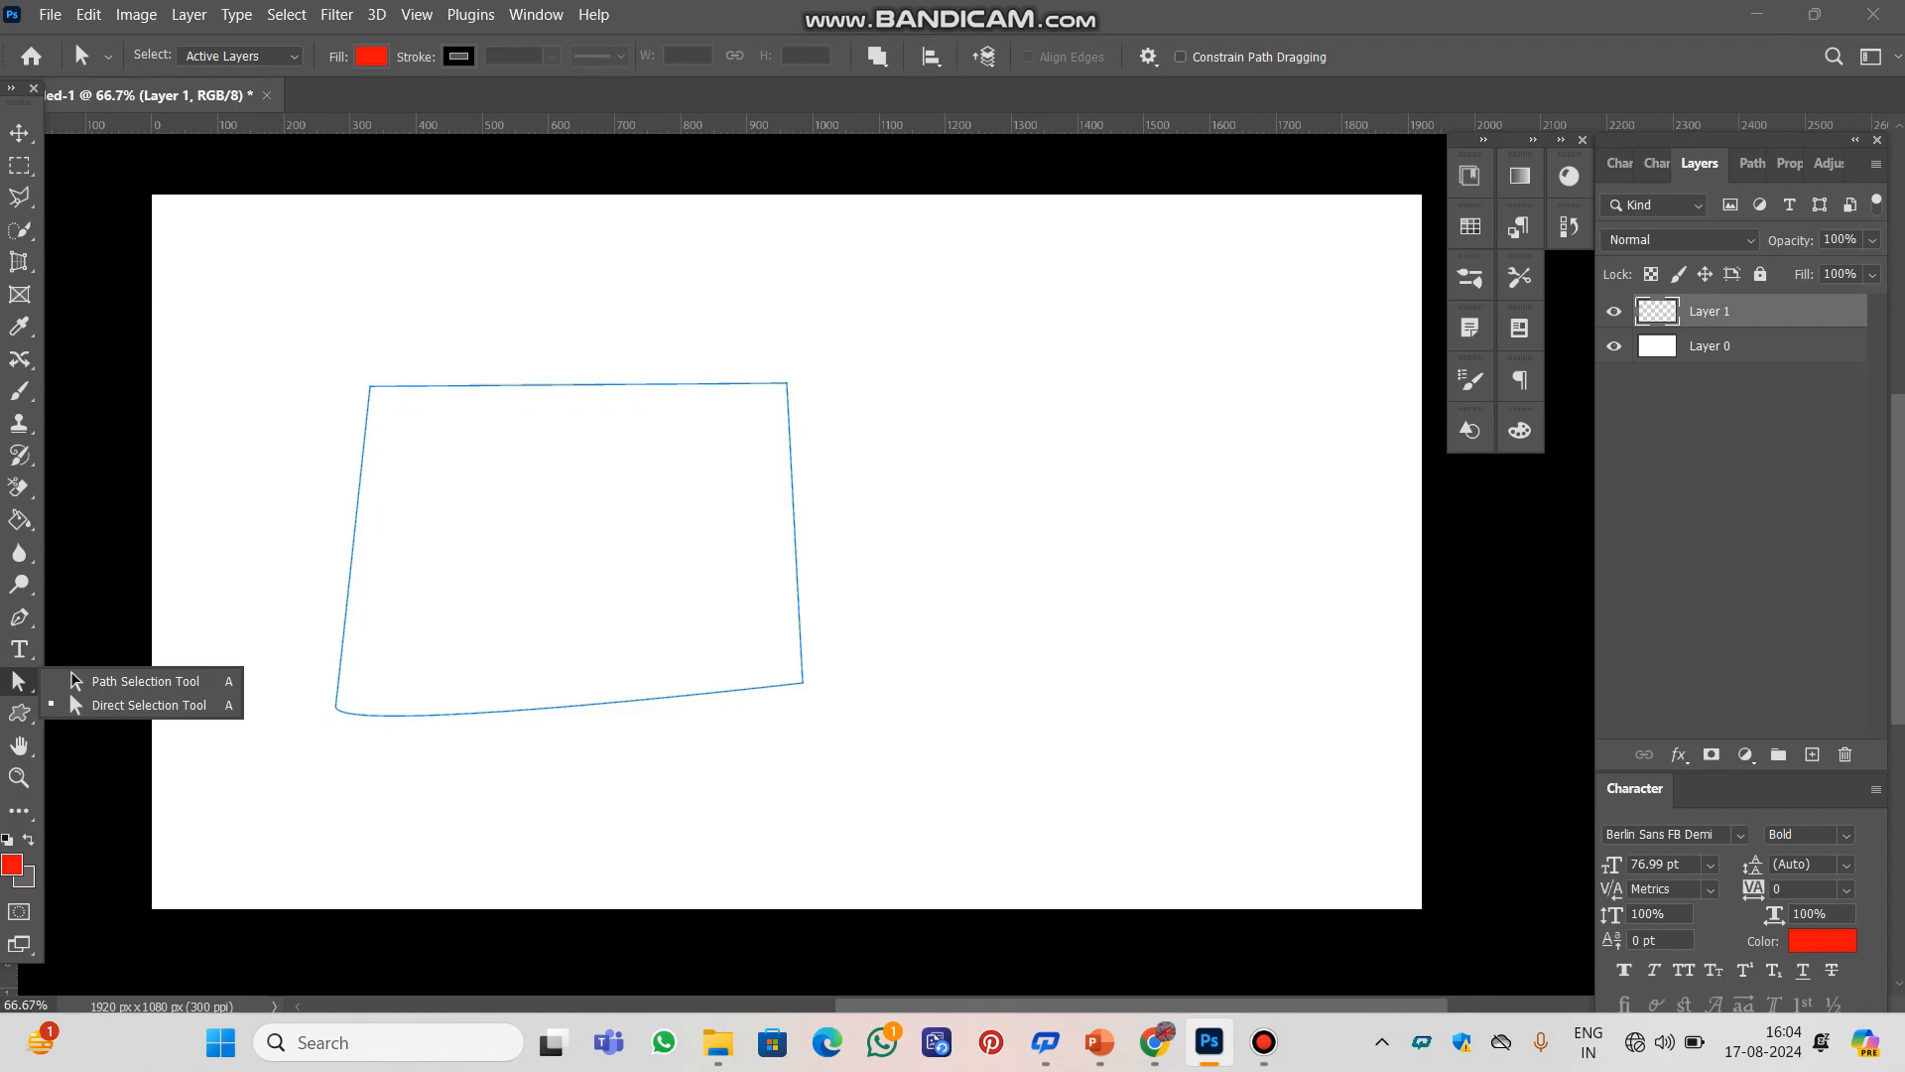
left_click(75, 681)
left_click_drag(432, 483, 910, 497)
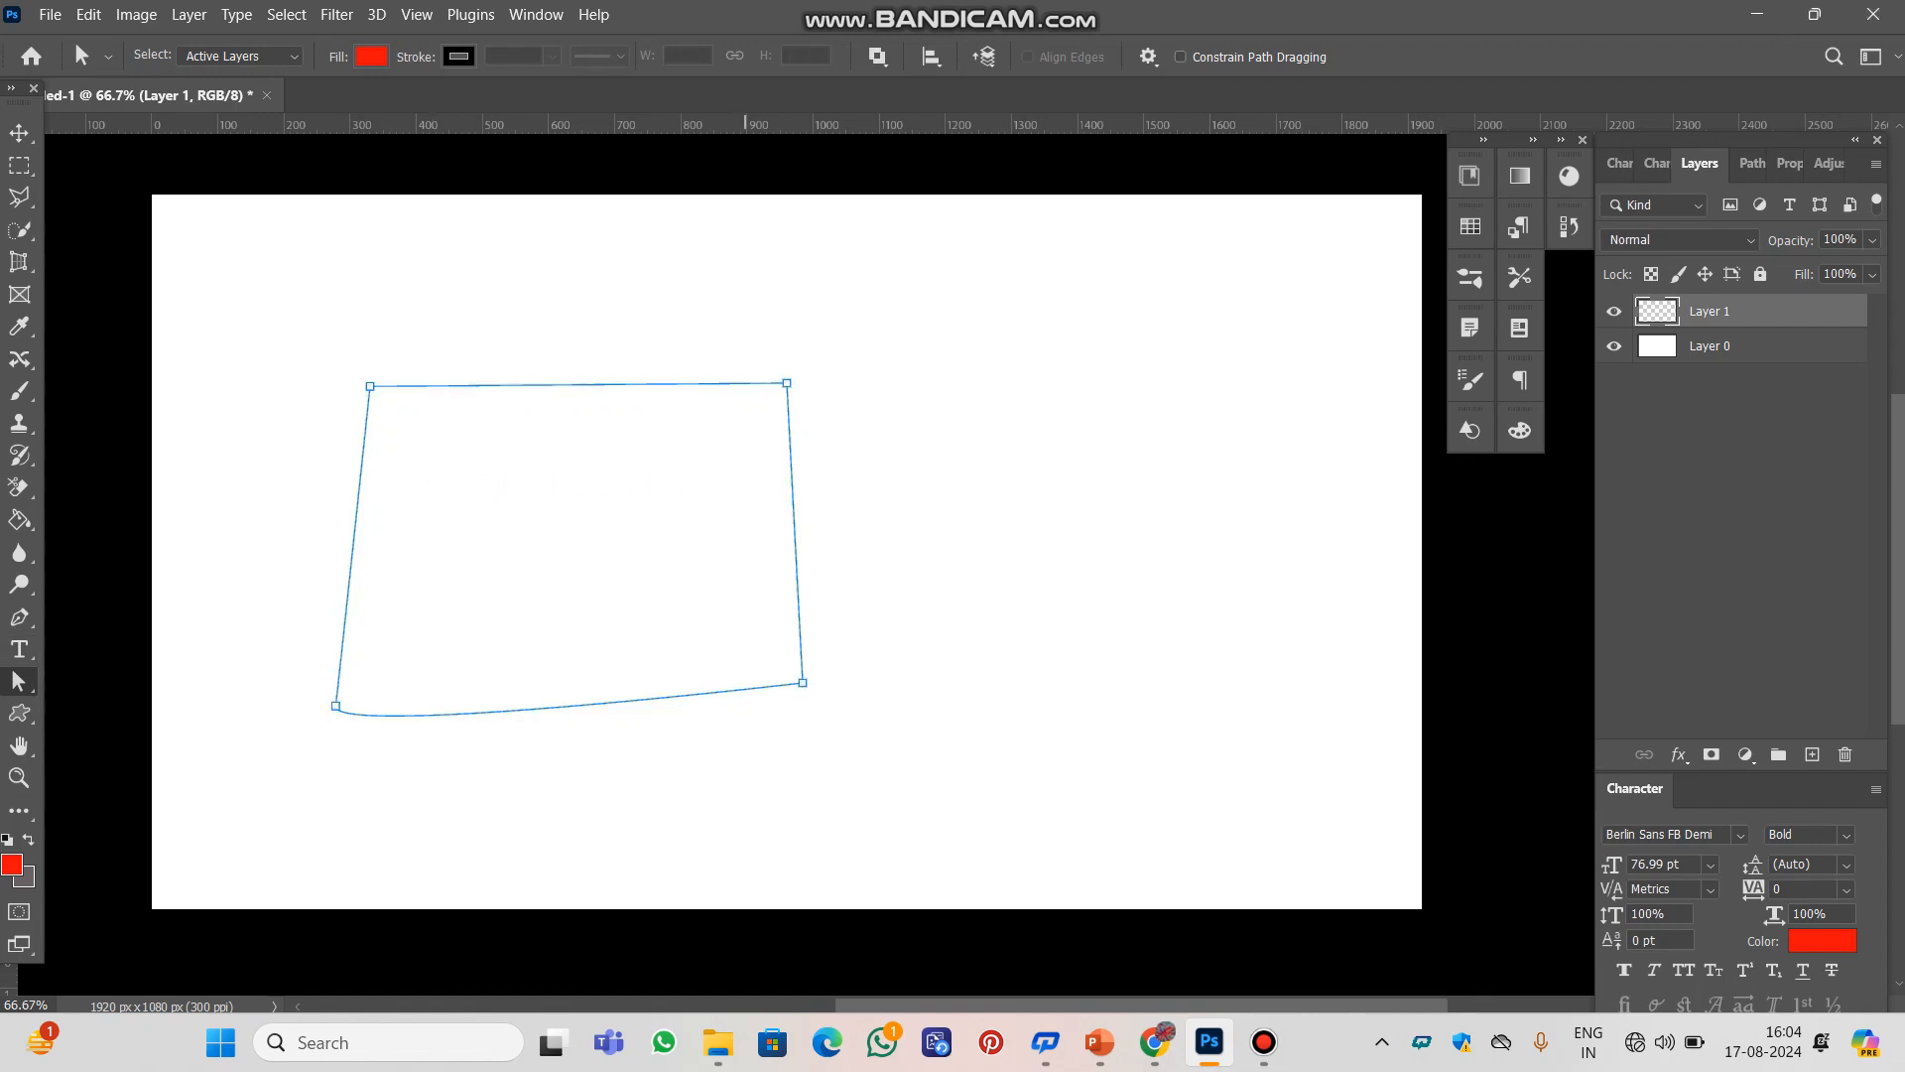
left_click_drag(418, 566, 528, 573)
left_click_drag(359, 487, 507, 460)
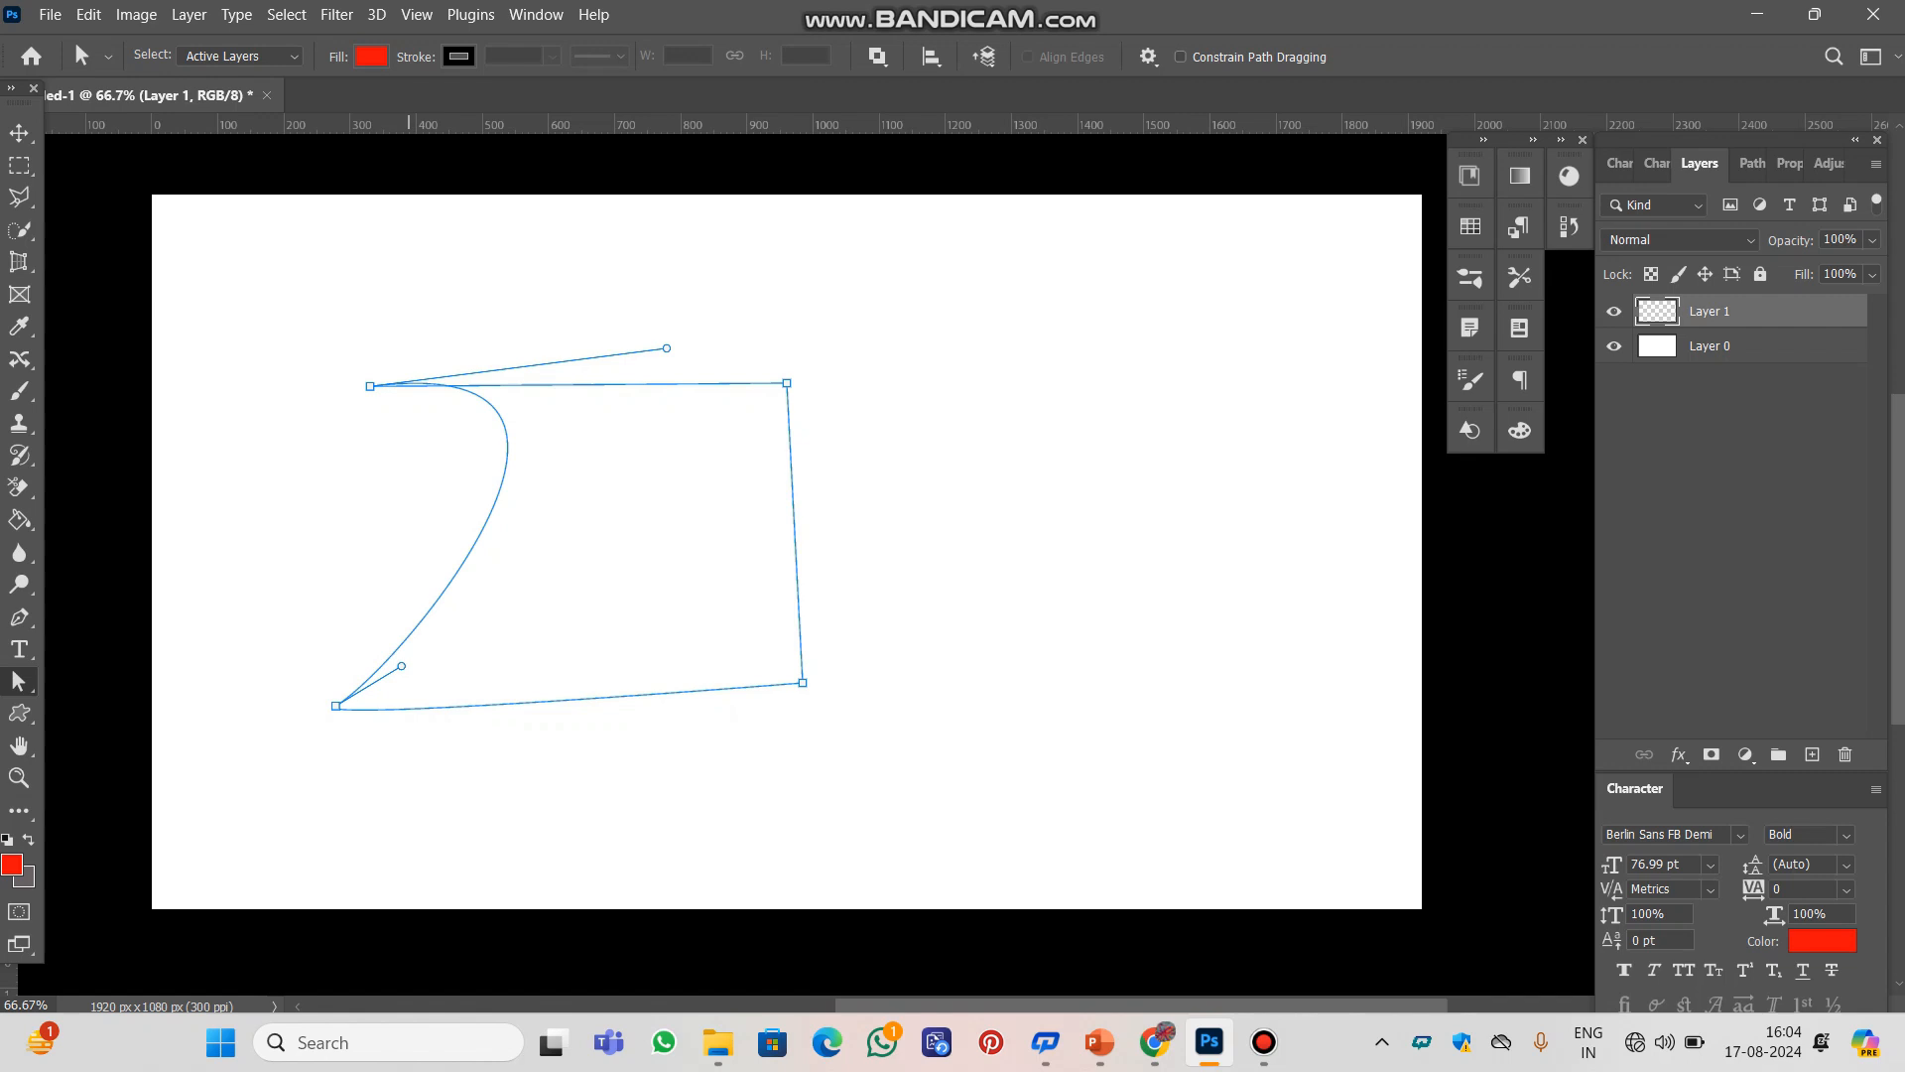
key("ctrl+z")
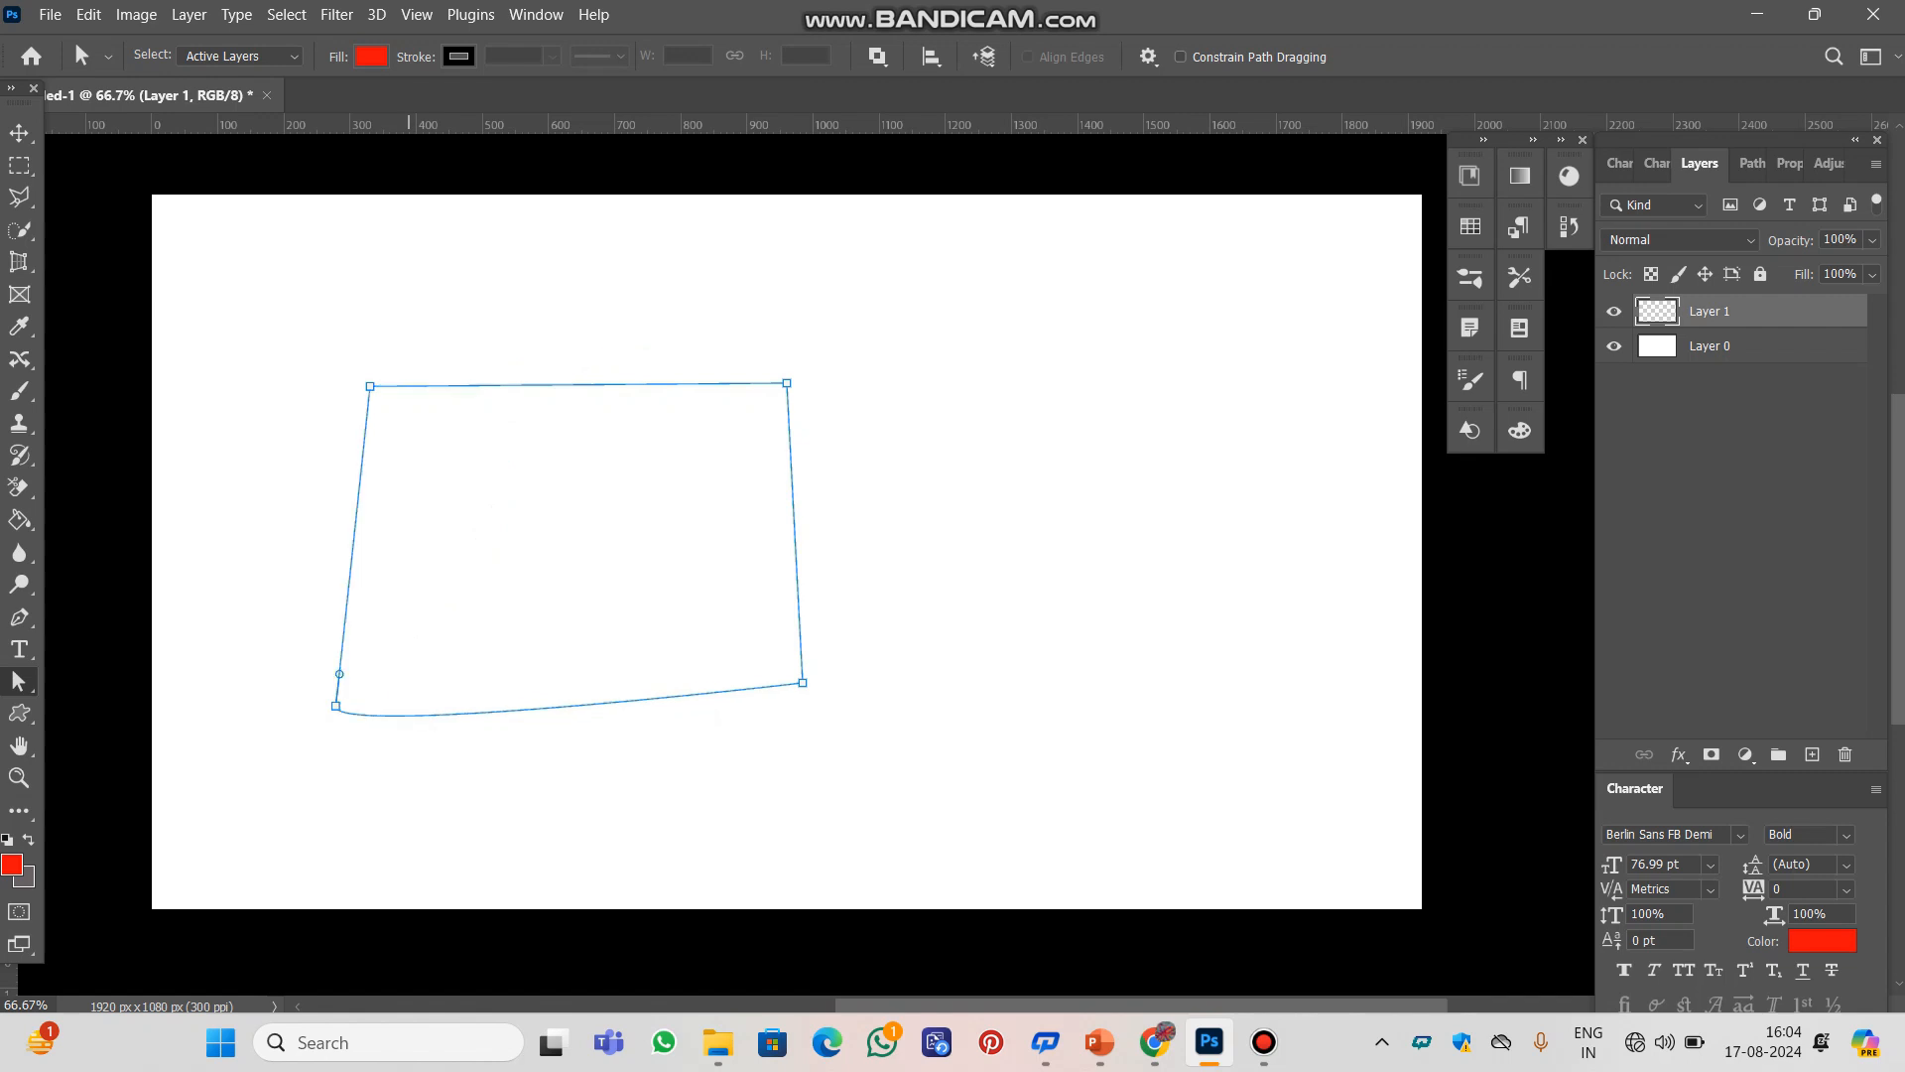
key("ctrl+a")
left_click(19, 132)
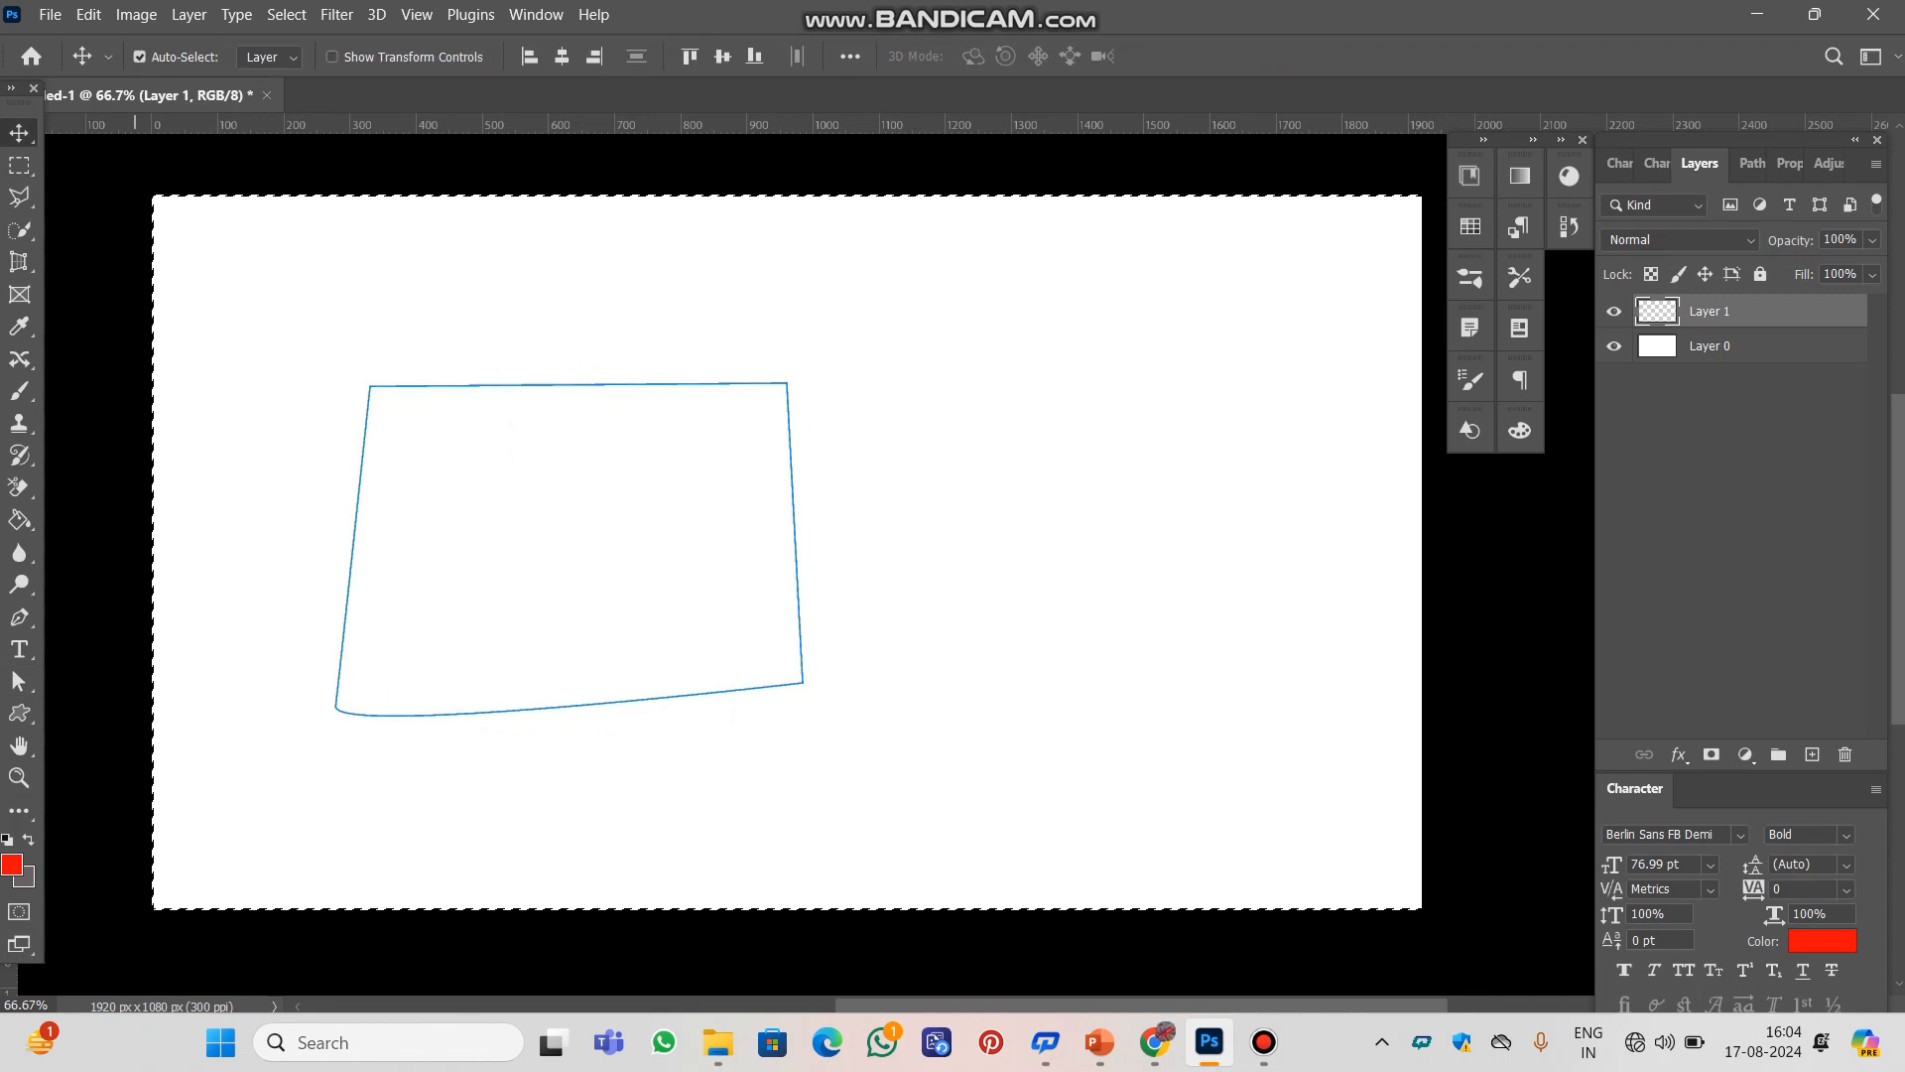
key("ctrl+d")
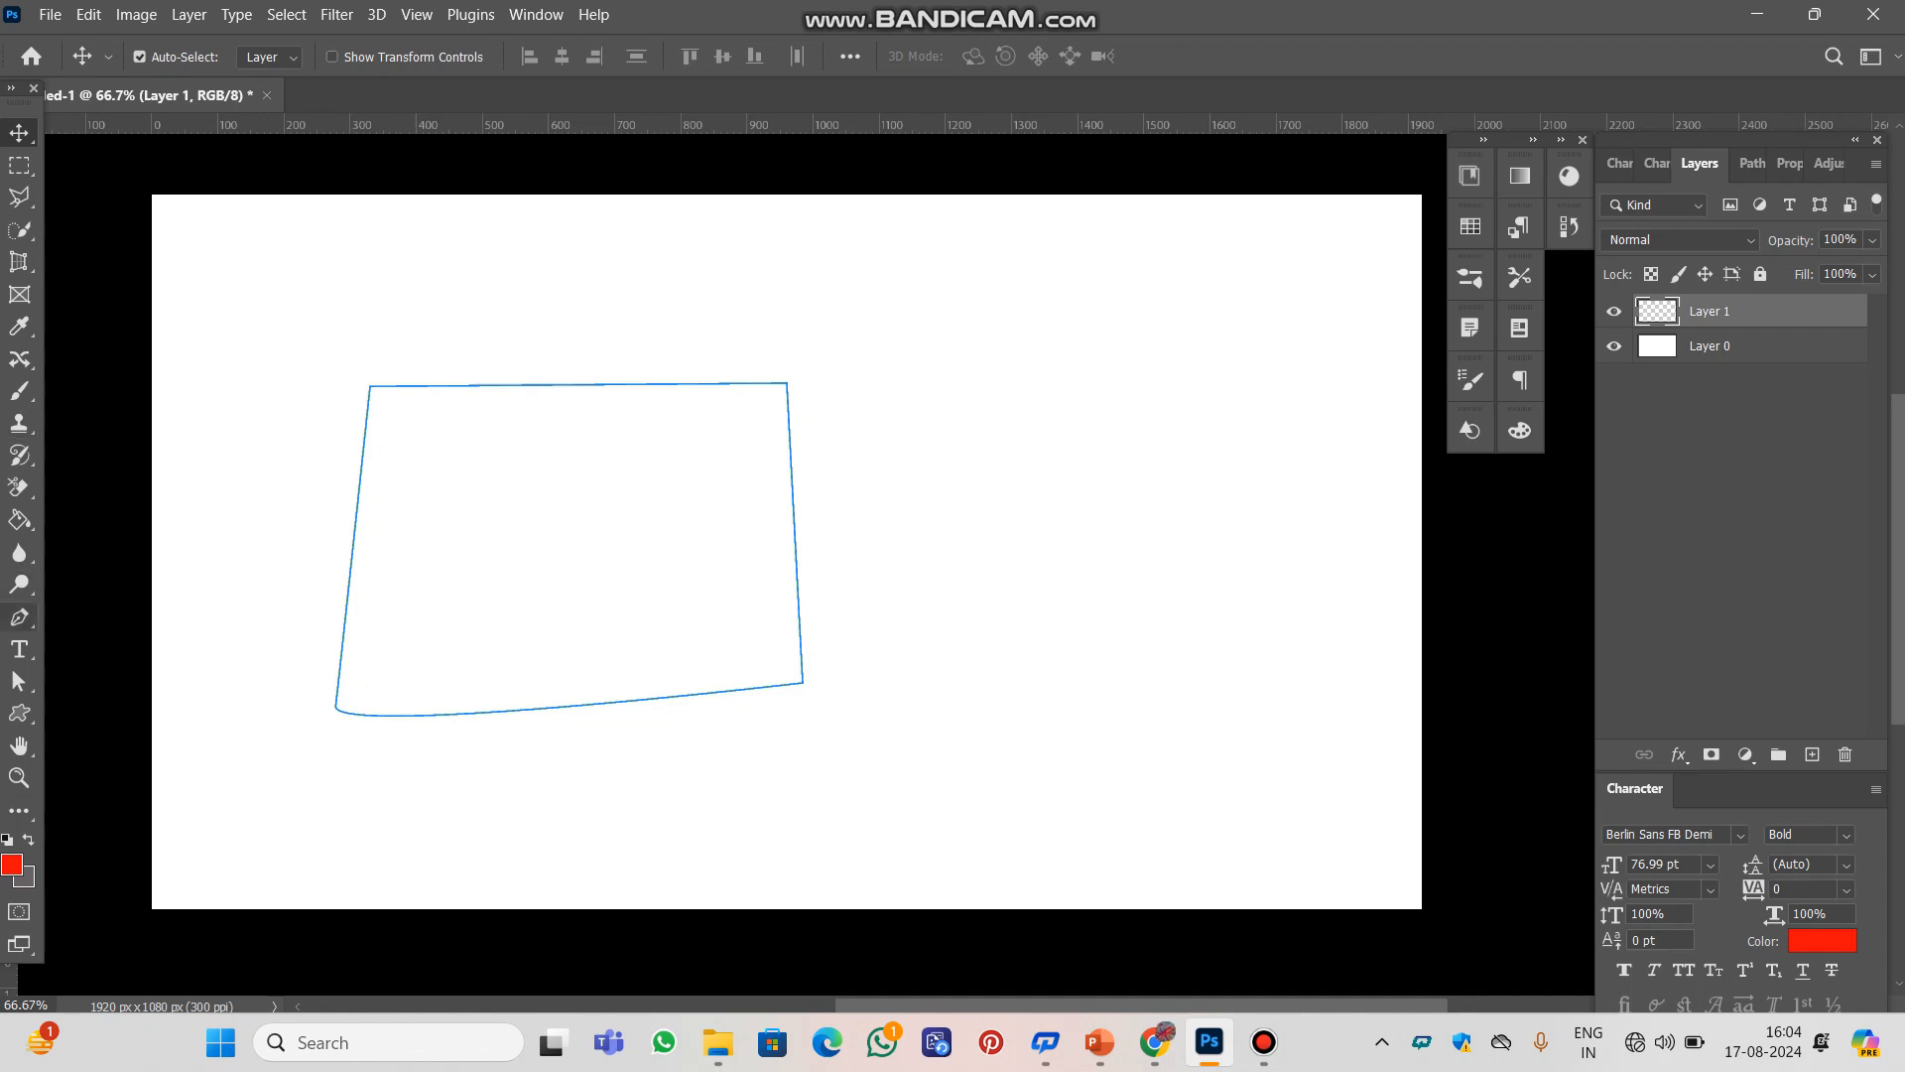
Move the whole path toward the middle of the canvas with the Path Selection Tool
right_click(19, 617)
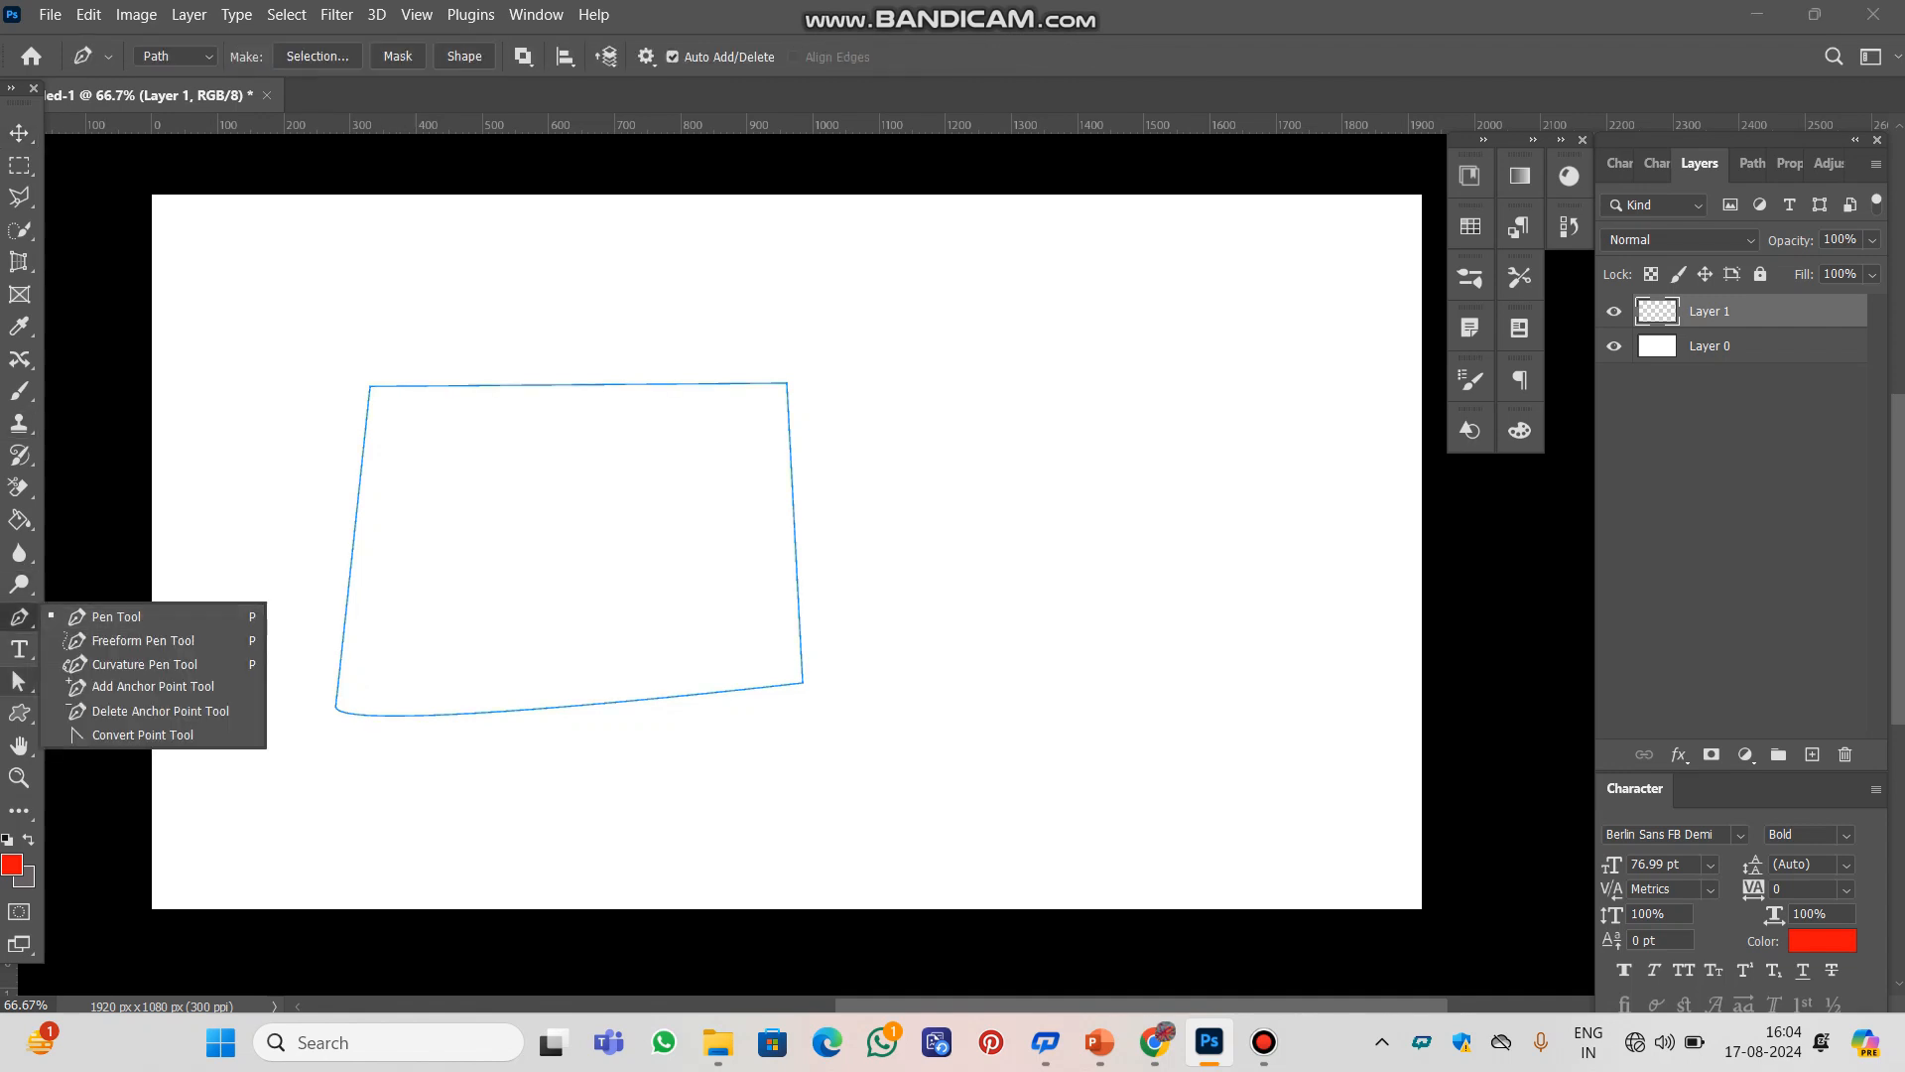
left_click(18, 681)
right_click(19, 713)
right_click(19, 681)
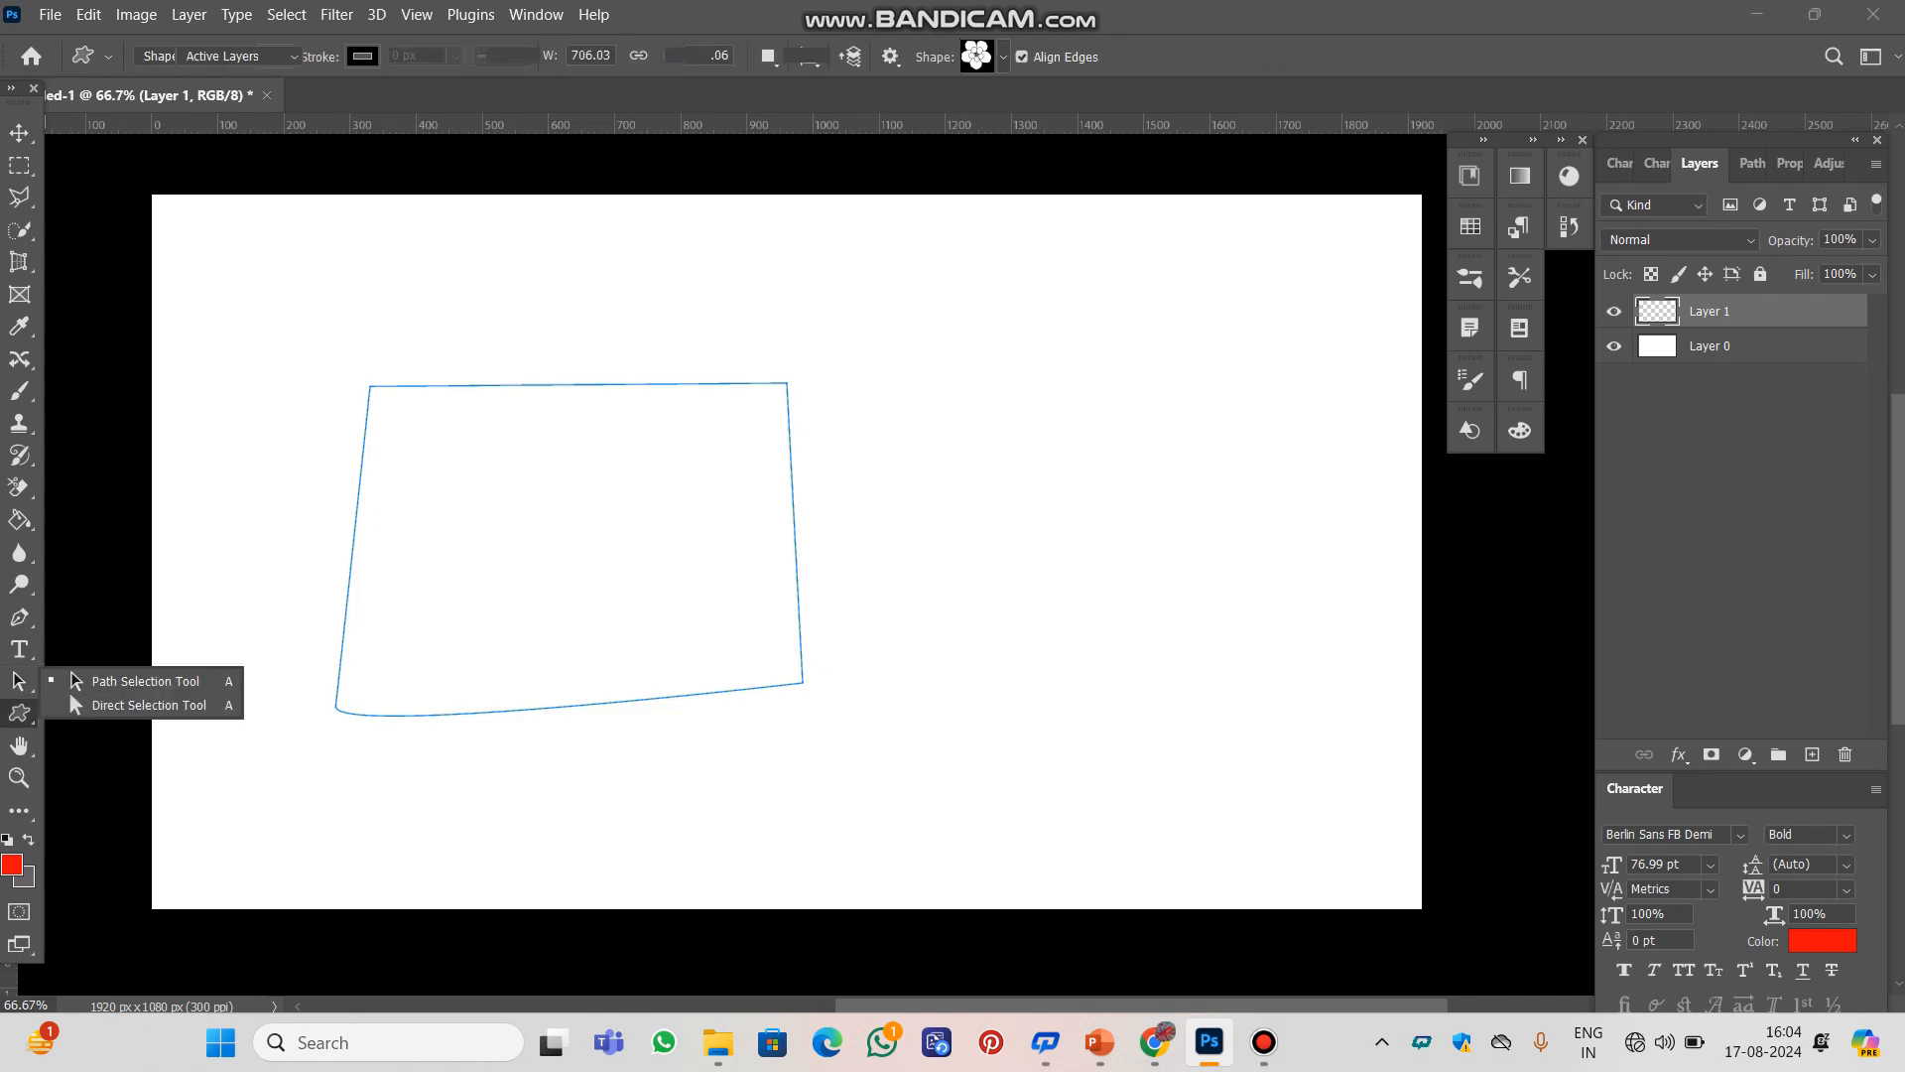
left_click(79, 682)
right_click(19, 681)
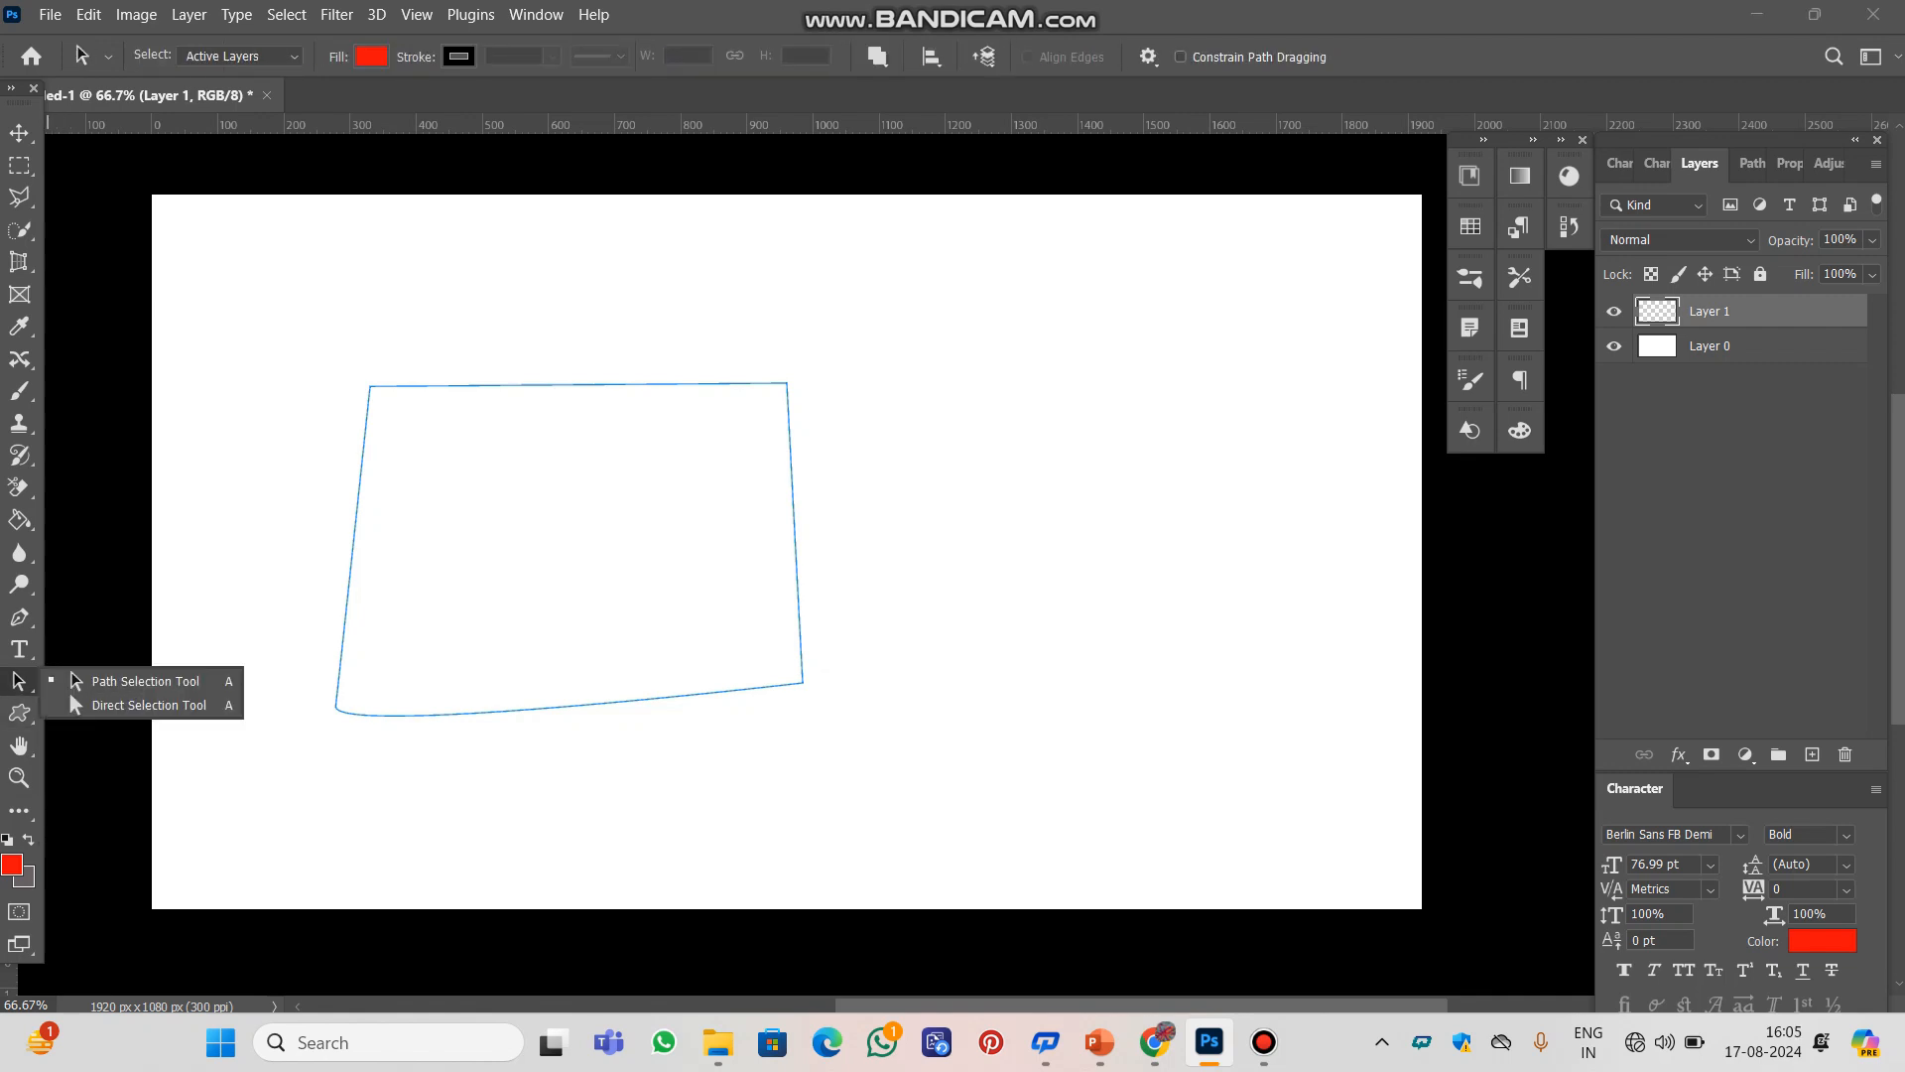
left_click(78, 681)
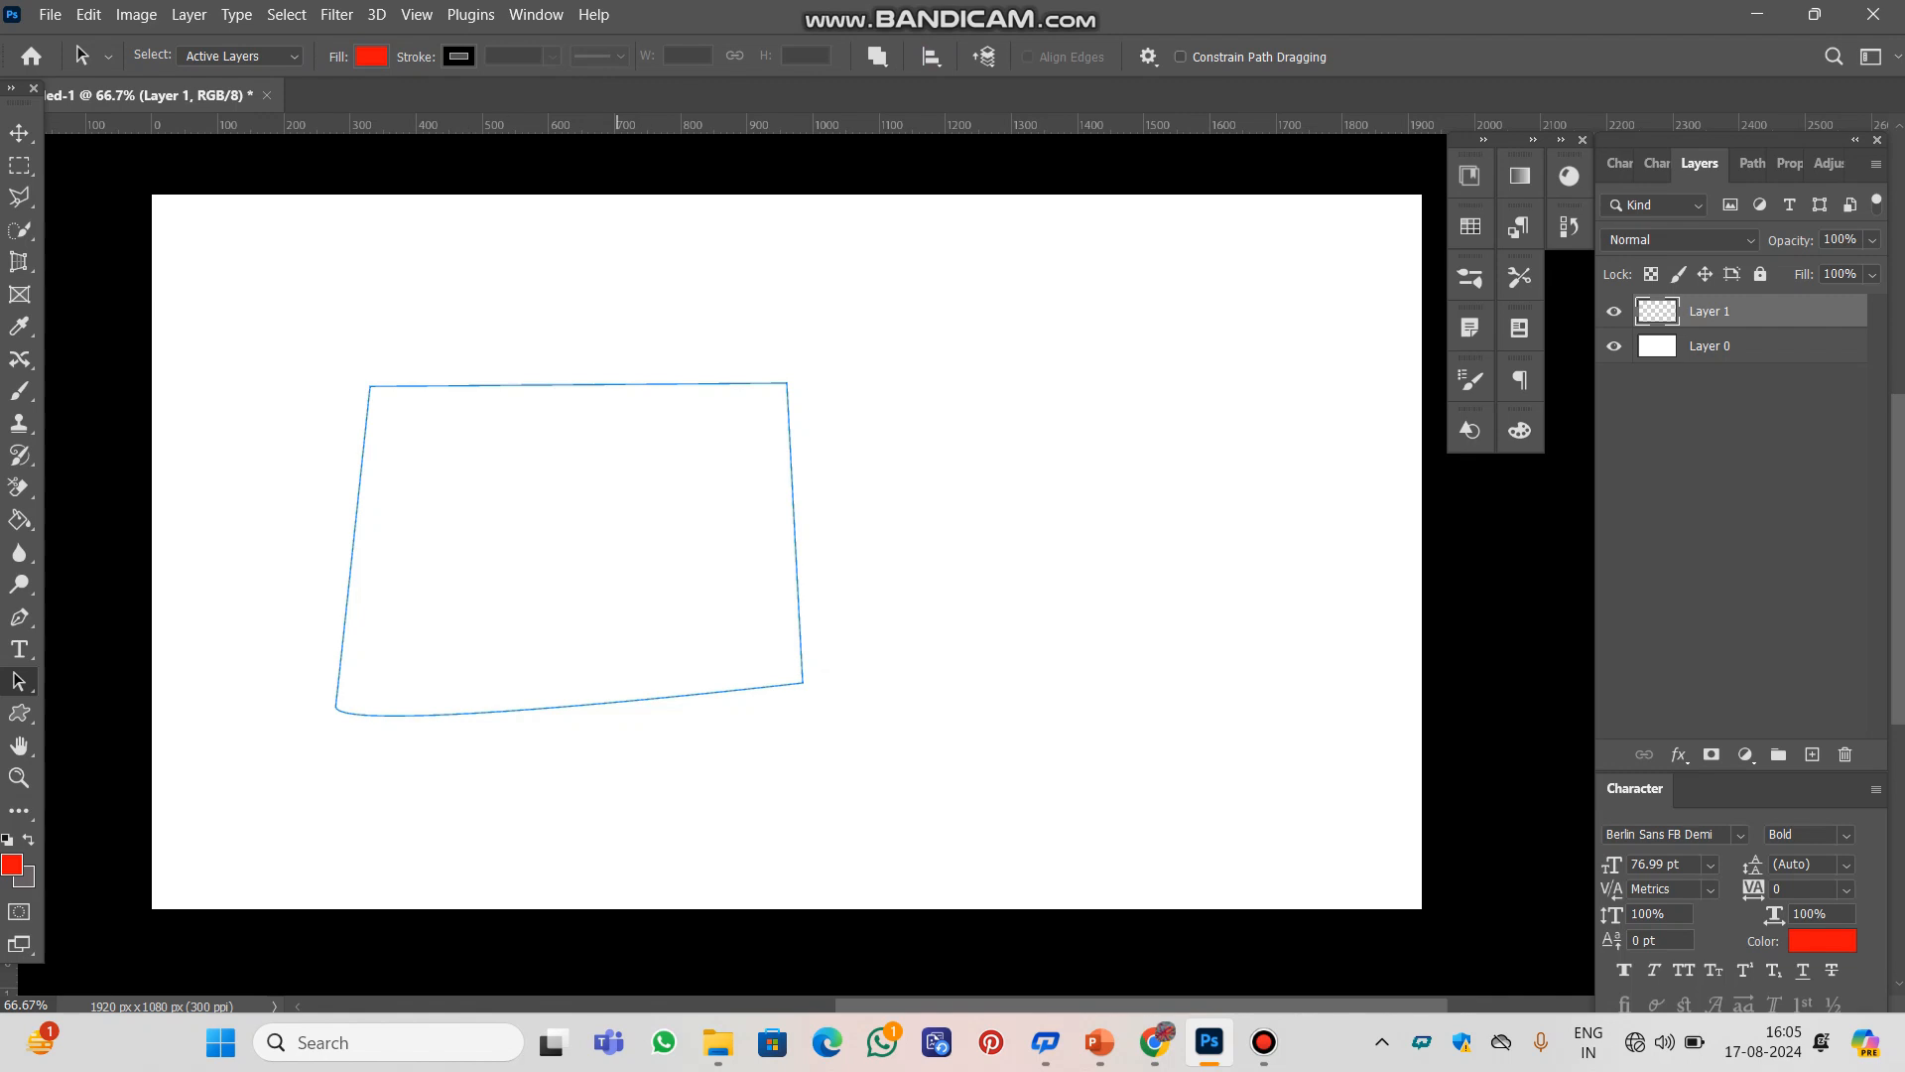
left_click_drag(625, 486, 786, 494)
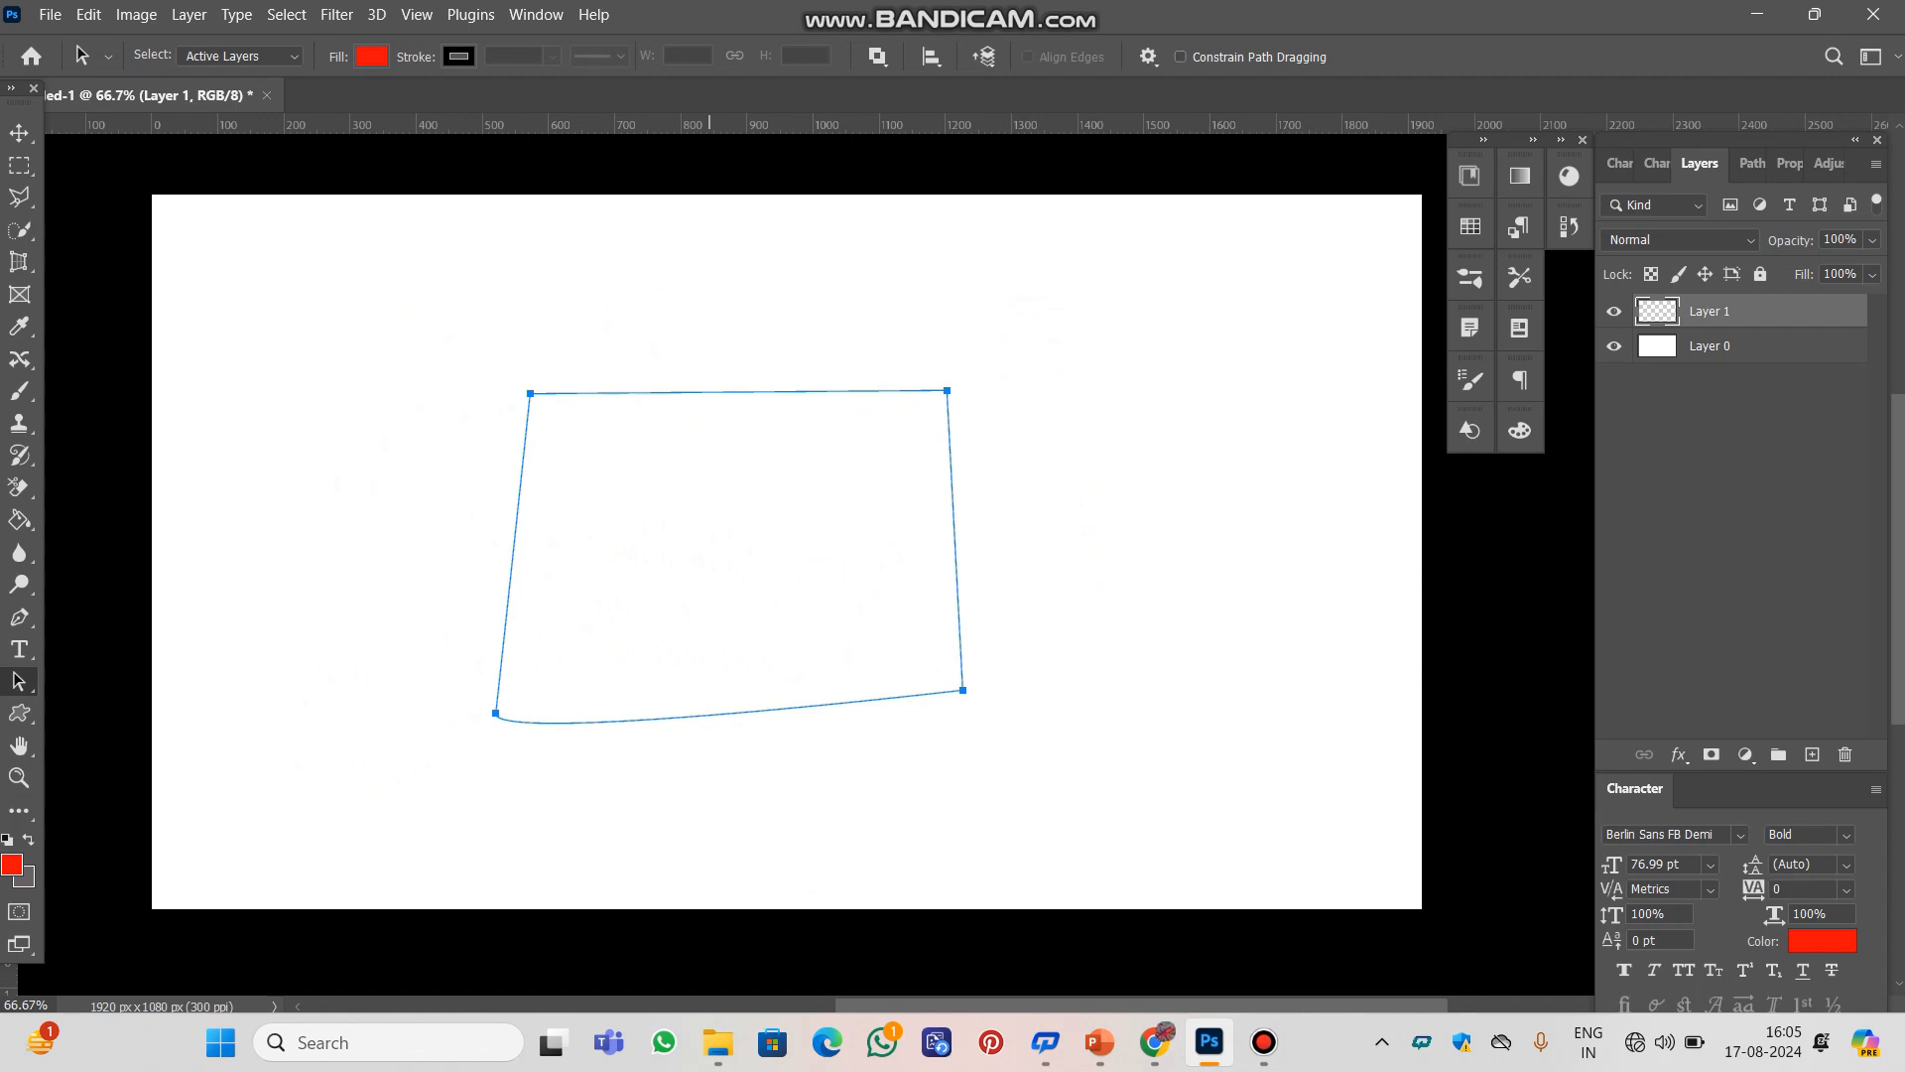
left_click_drag(710, 506, 633, 470)
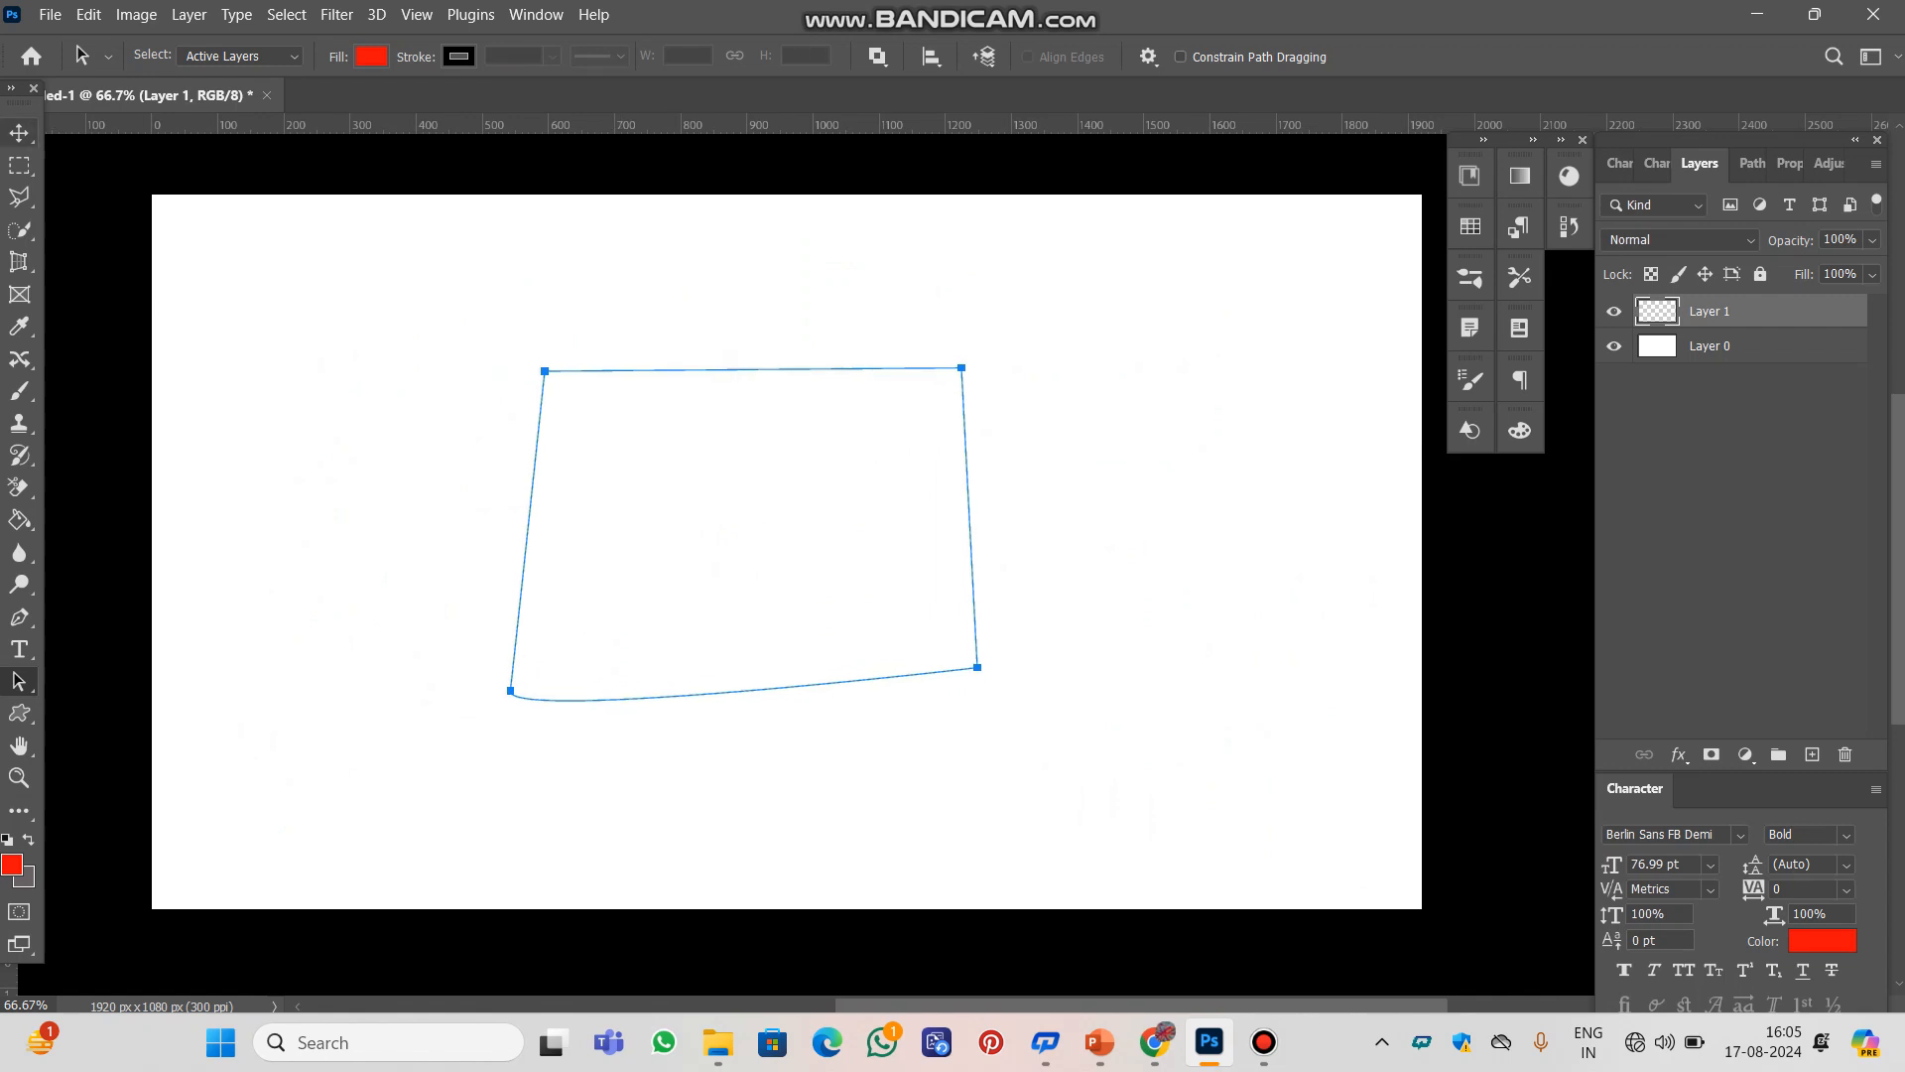
Shift the white Layer 0 left with the Move Tool and move it back to cover the canvas
left_click(19, 133)
left_click_drag(781, 520, 540, 515)
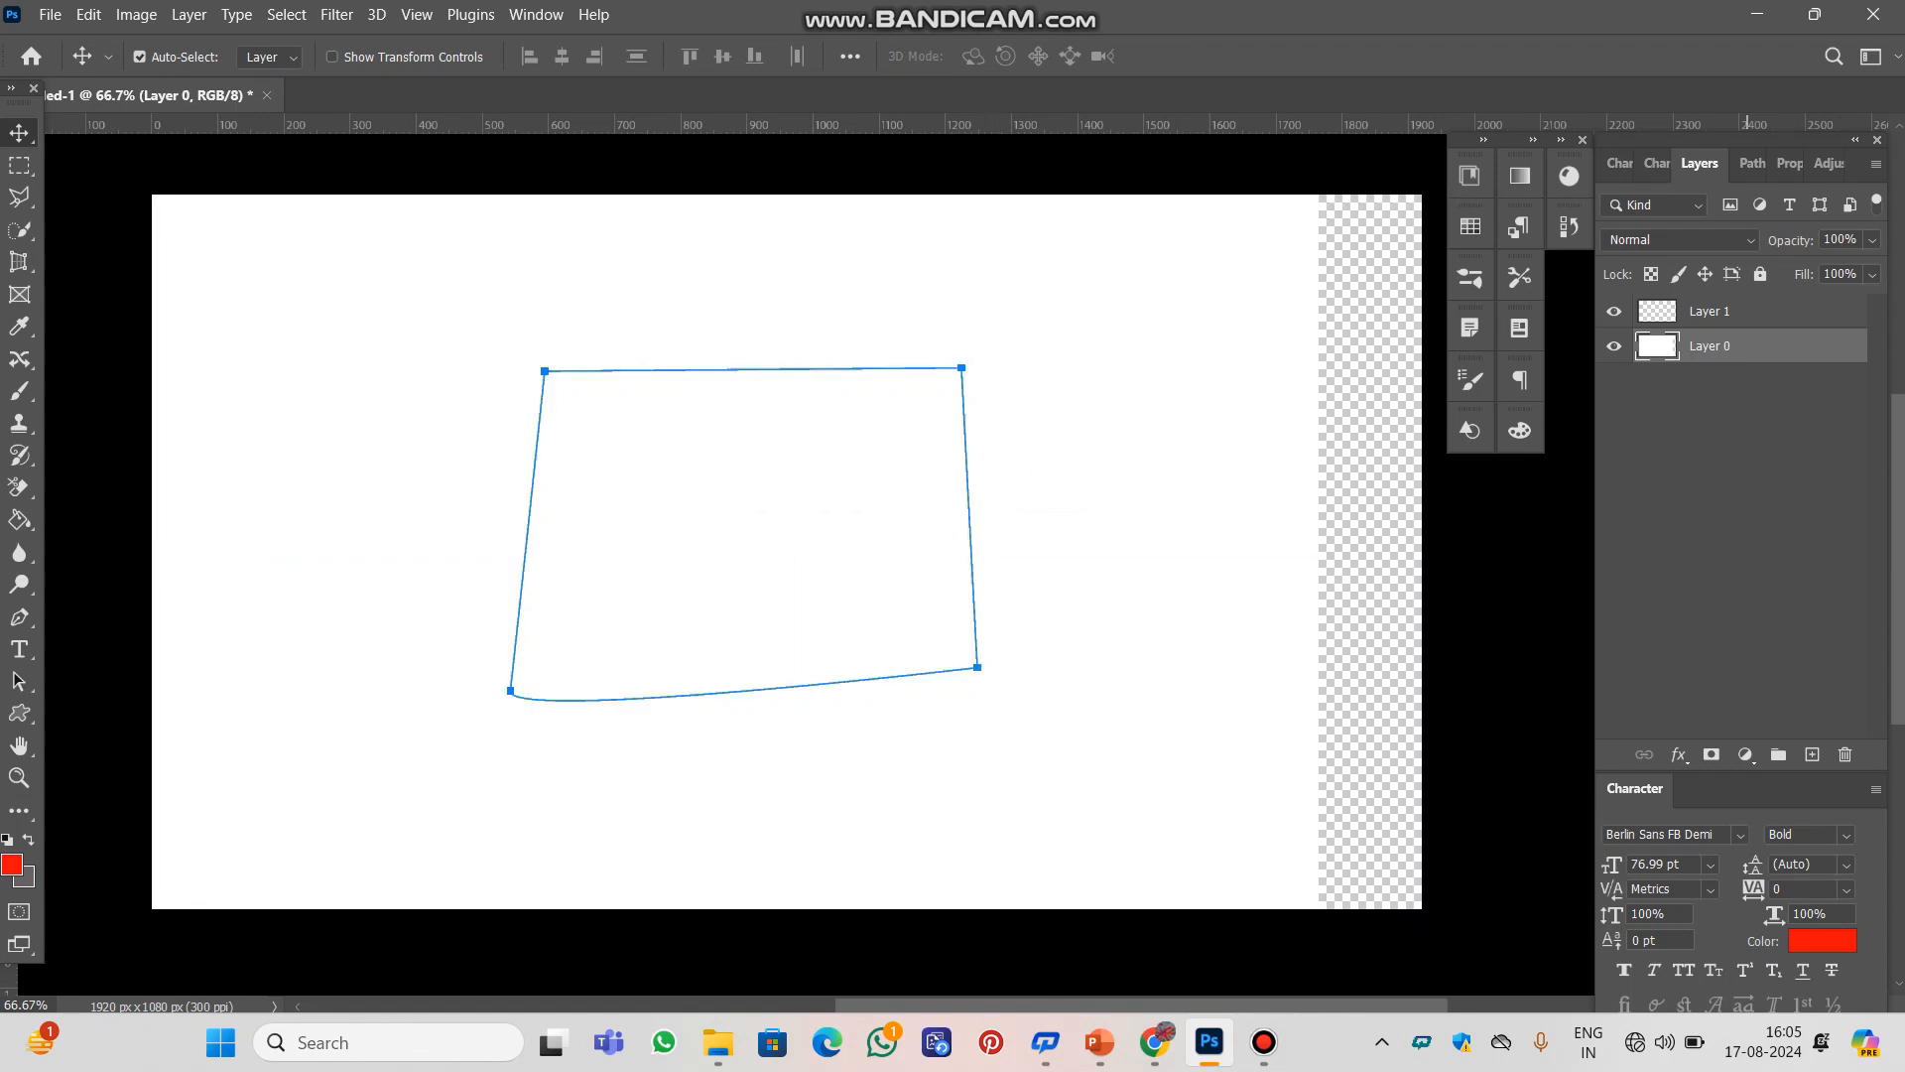
left_click_drag(1116, 355, 1208, 377)
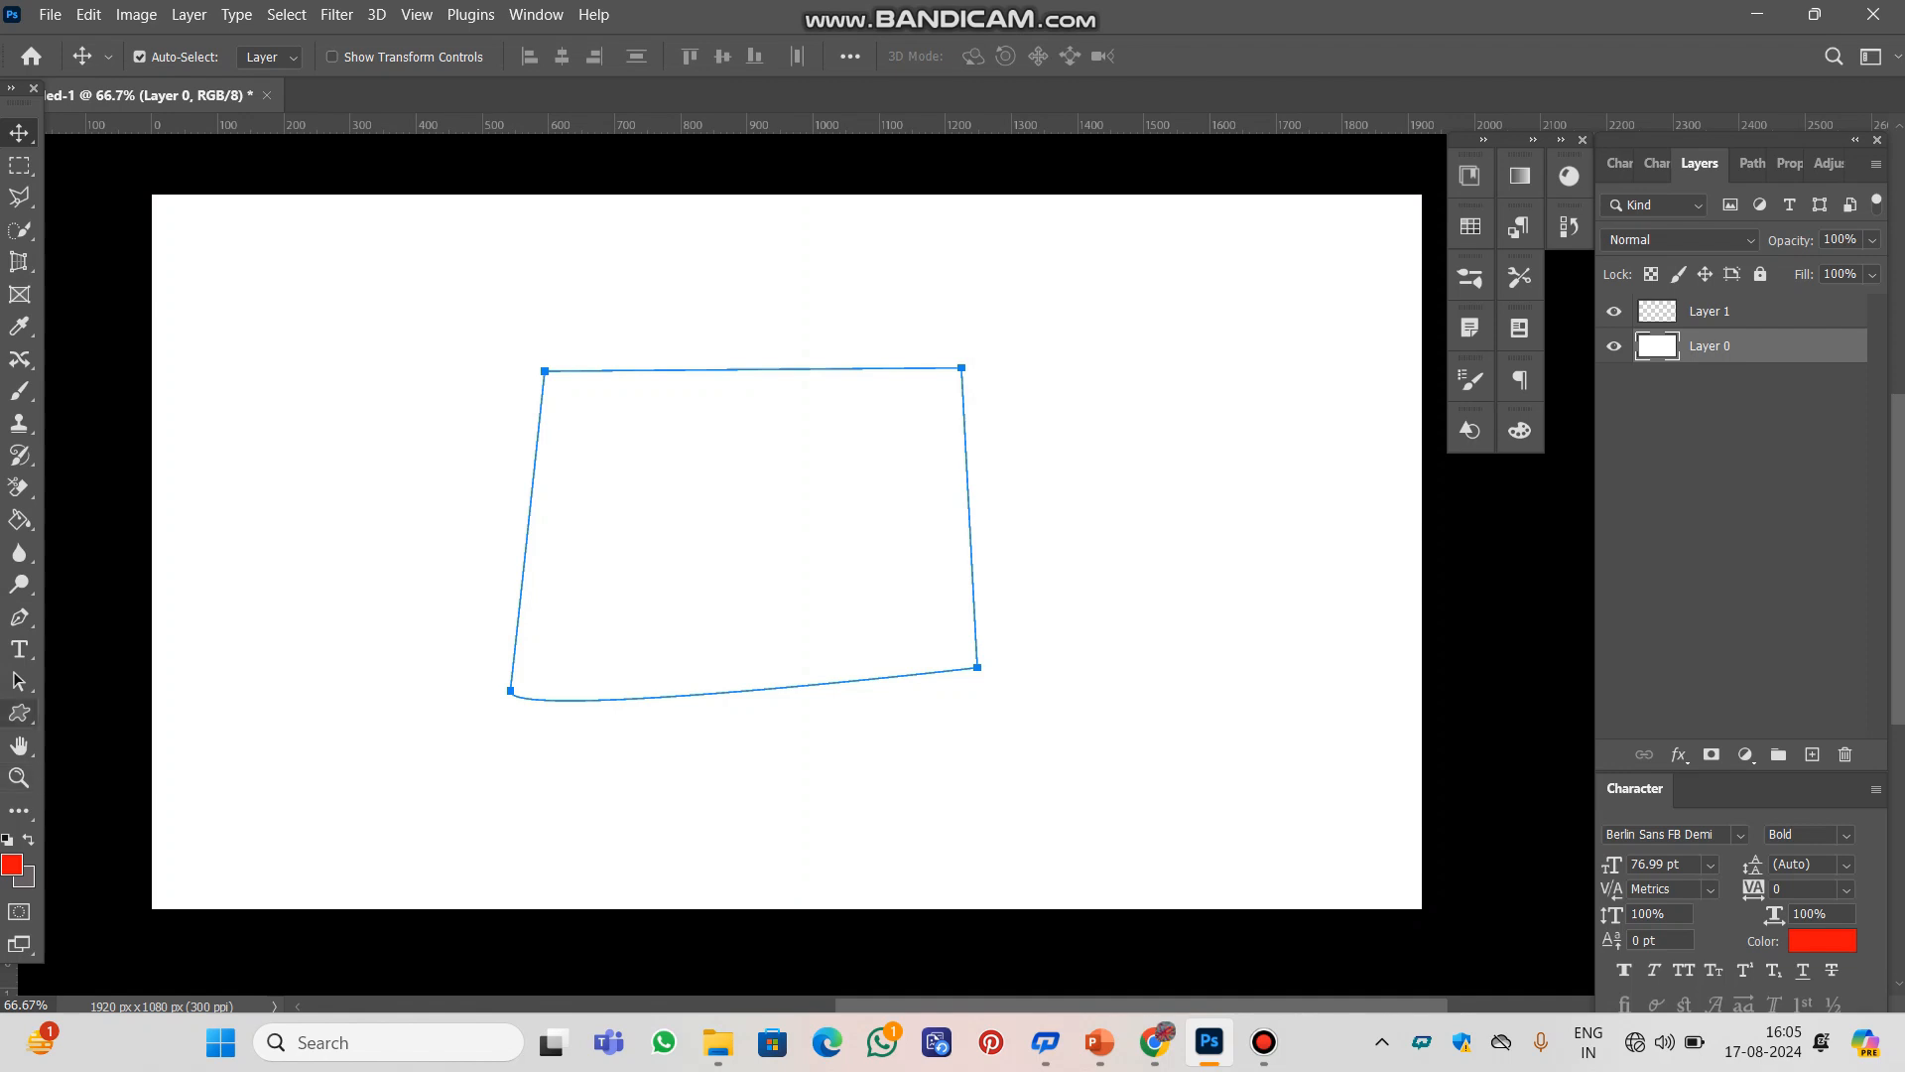
Move the whole path slightly to the left with the Path Selection Tool
left_click(19, 681)
left_click(94, 667)
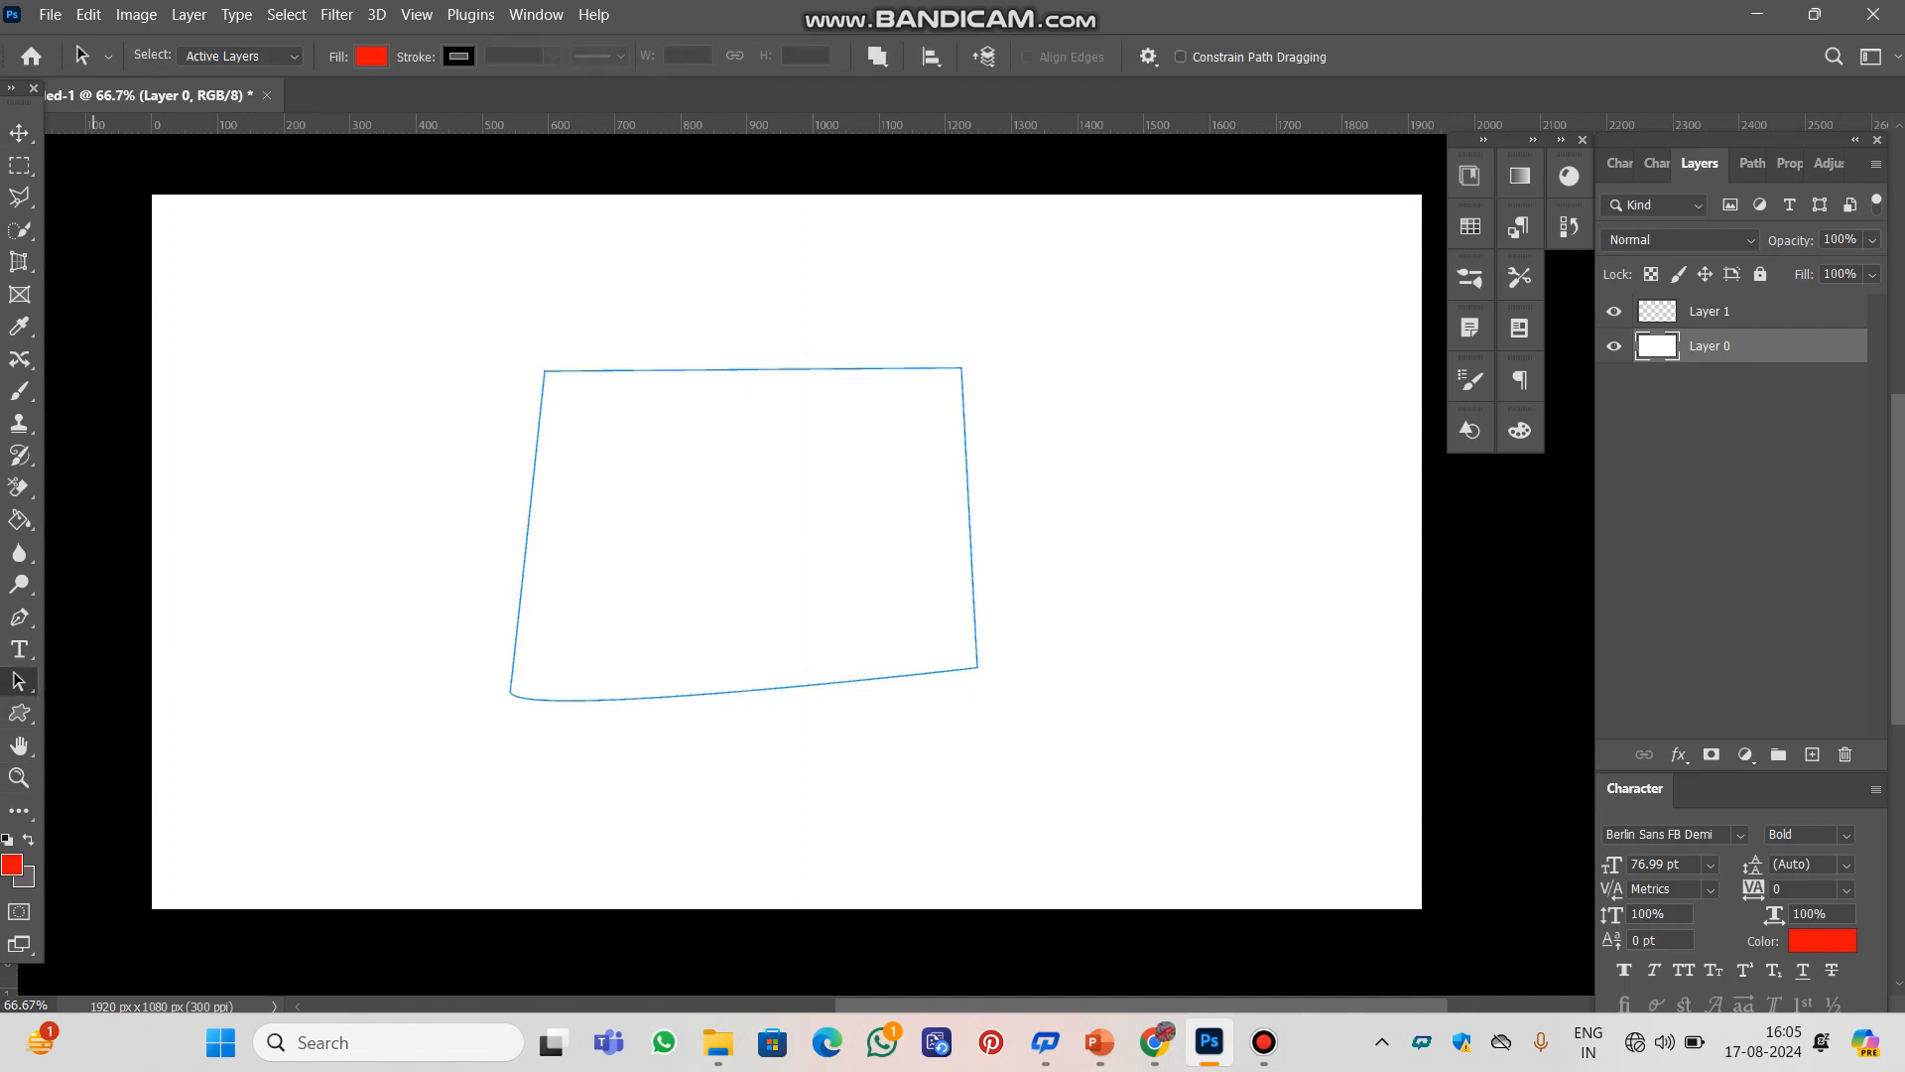
right_click(19, 681)
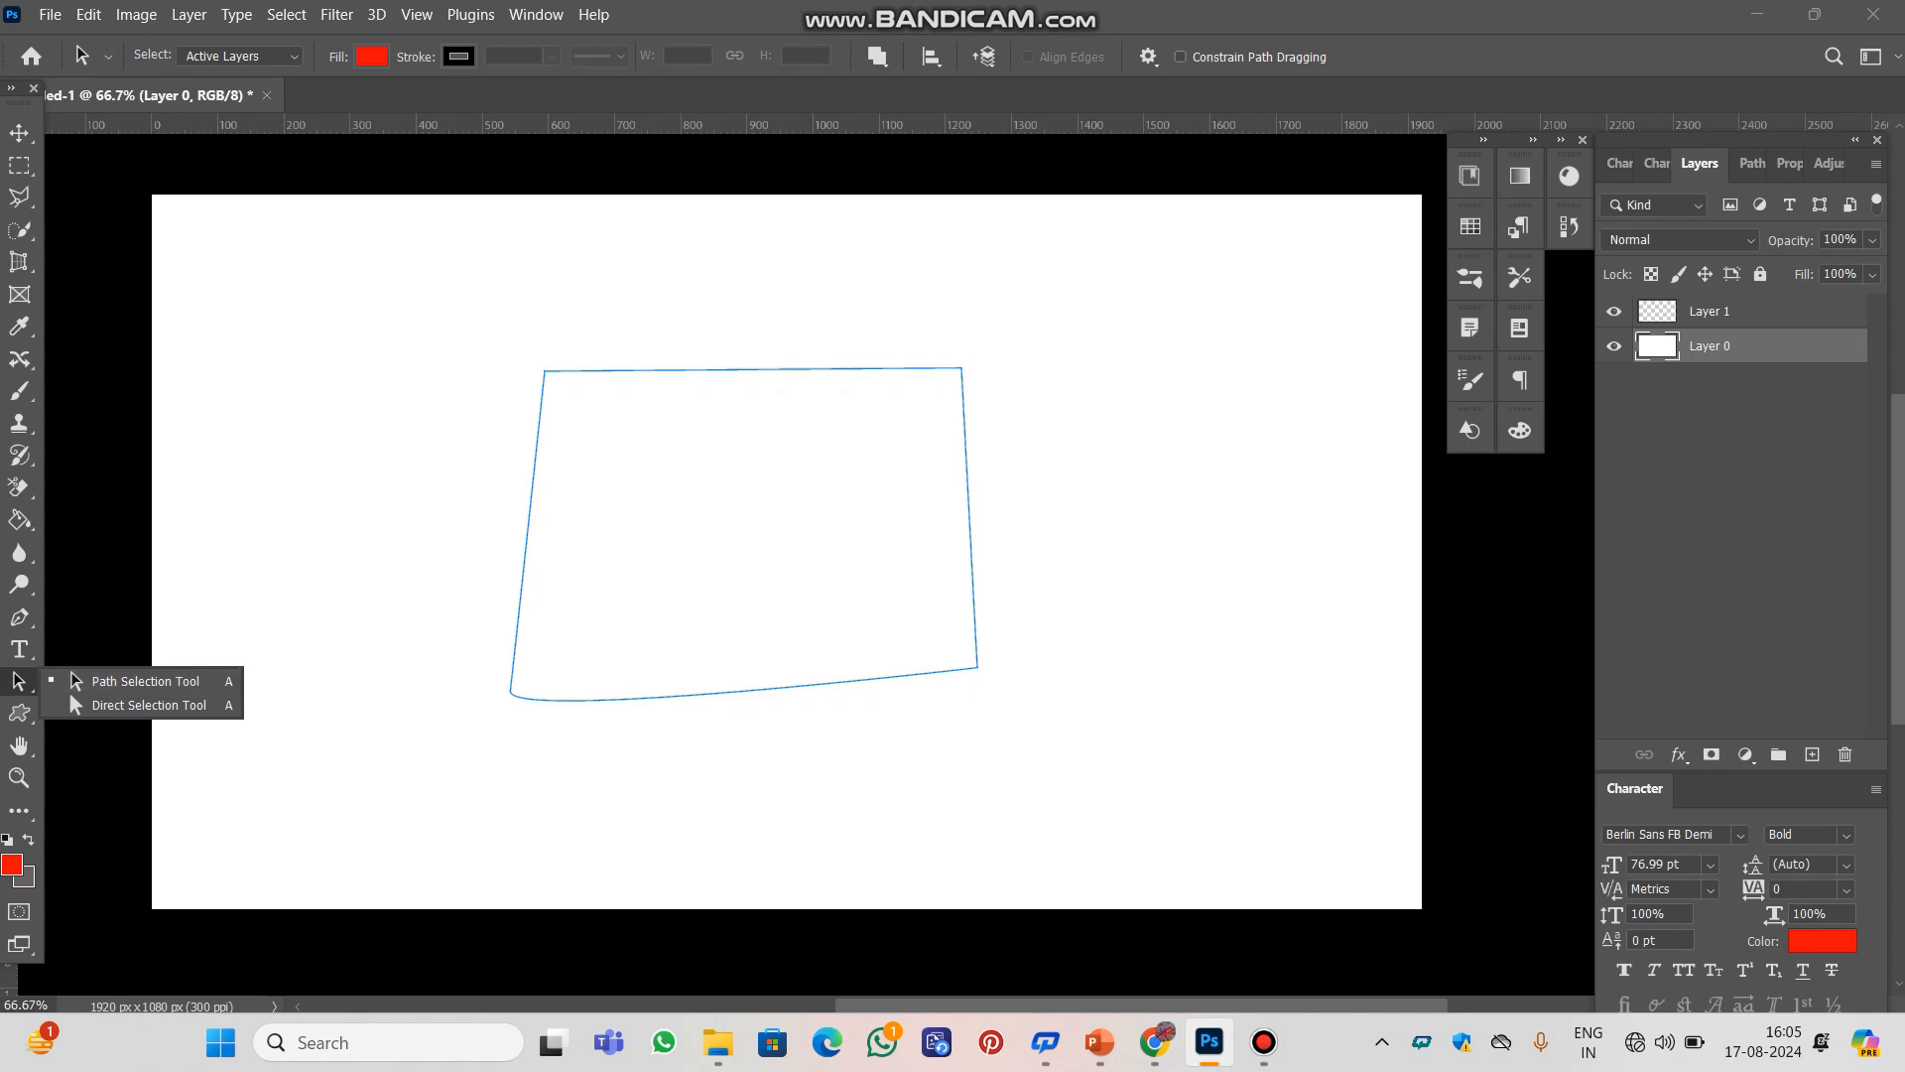
left_click_drag(672, 501, 579, 500)
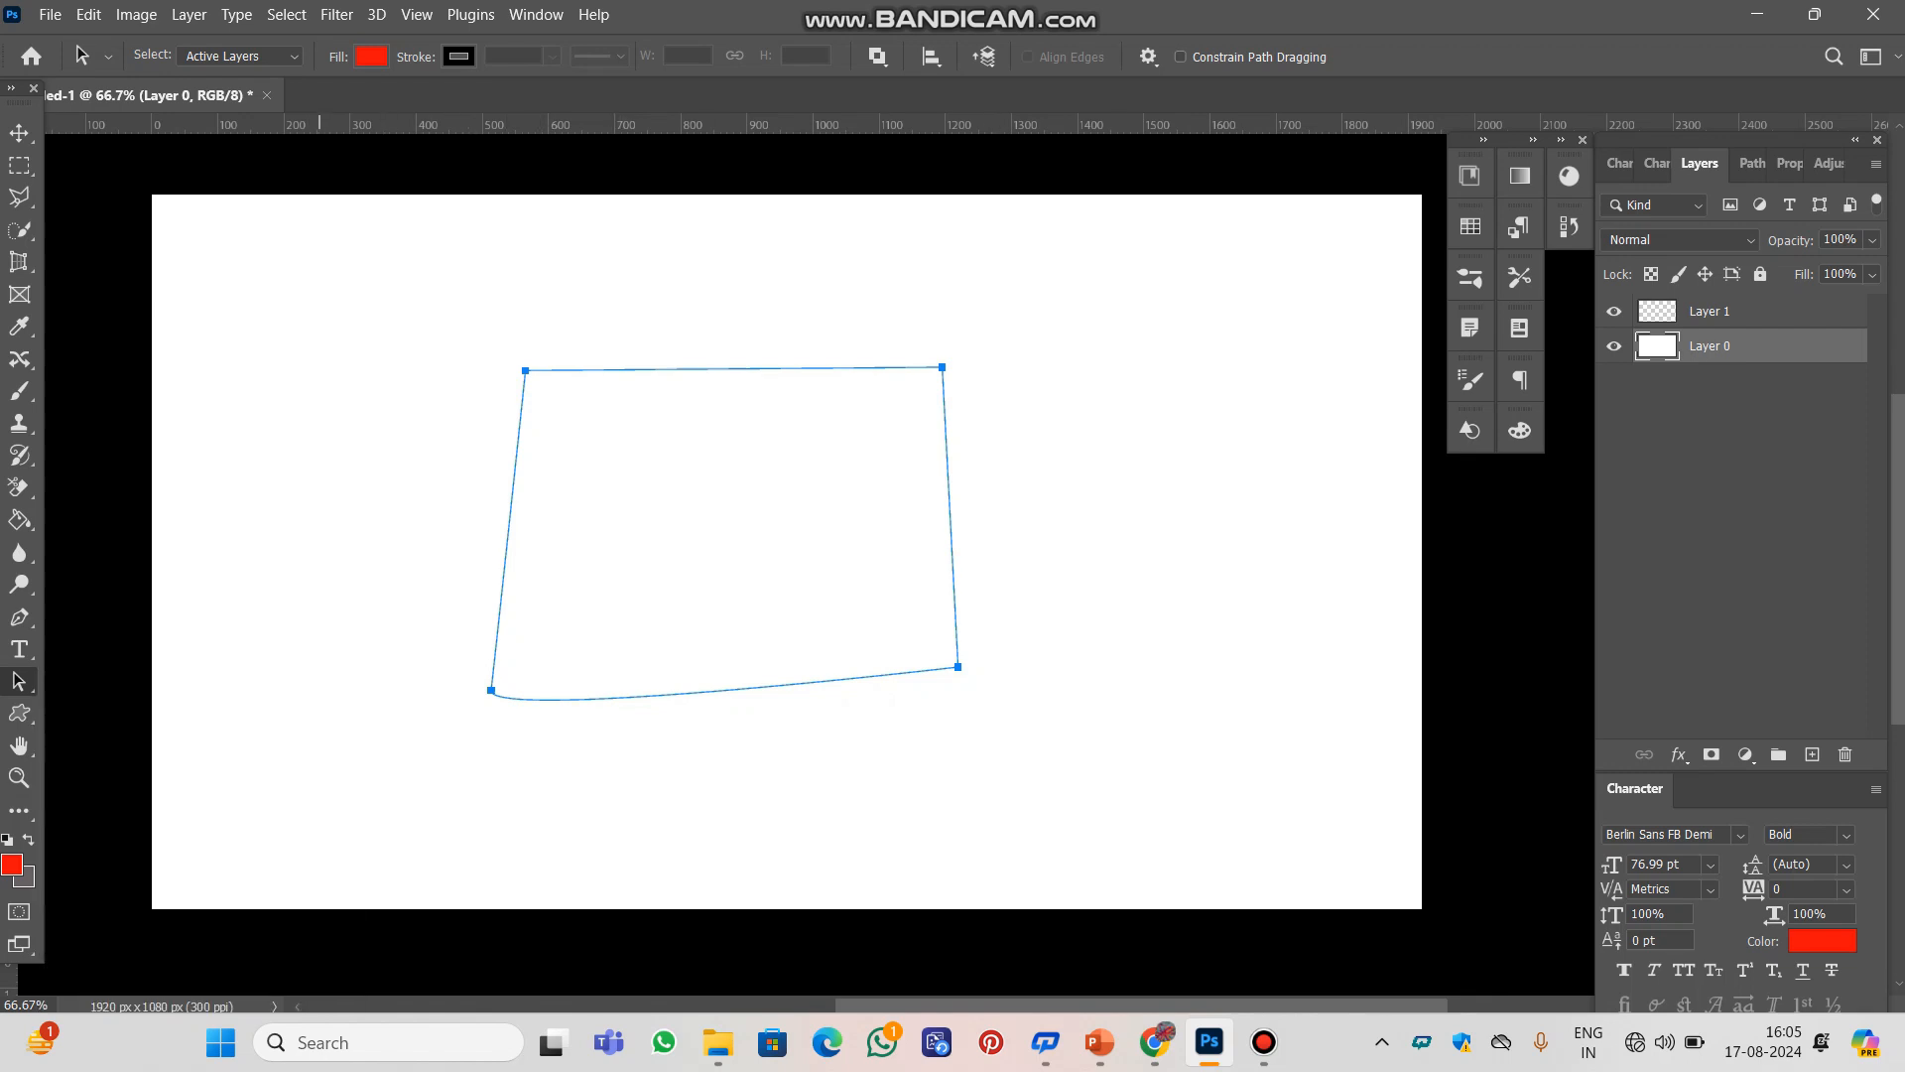
Reshape the path with the Direct Selection Tool by pulling the top-left anchor outward and shifting both left anchors to the right
right_click(19, 680)
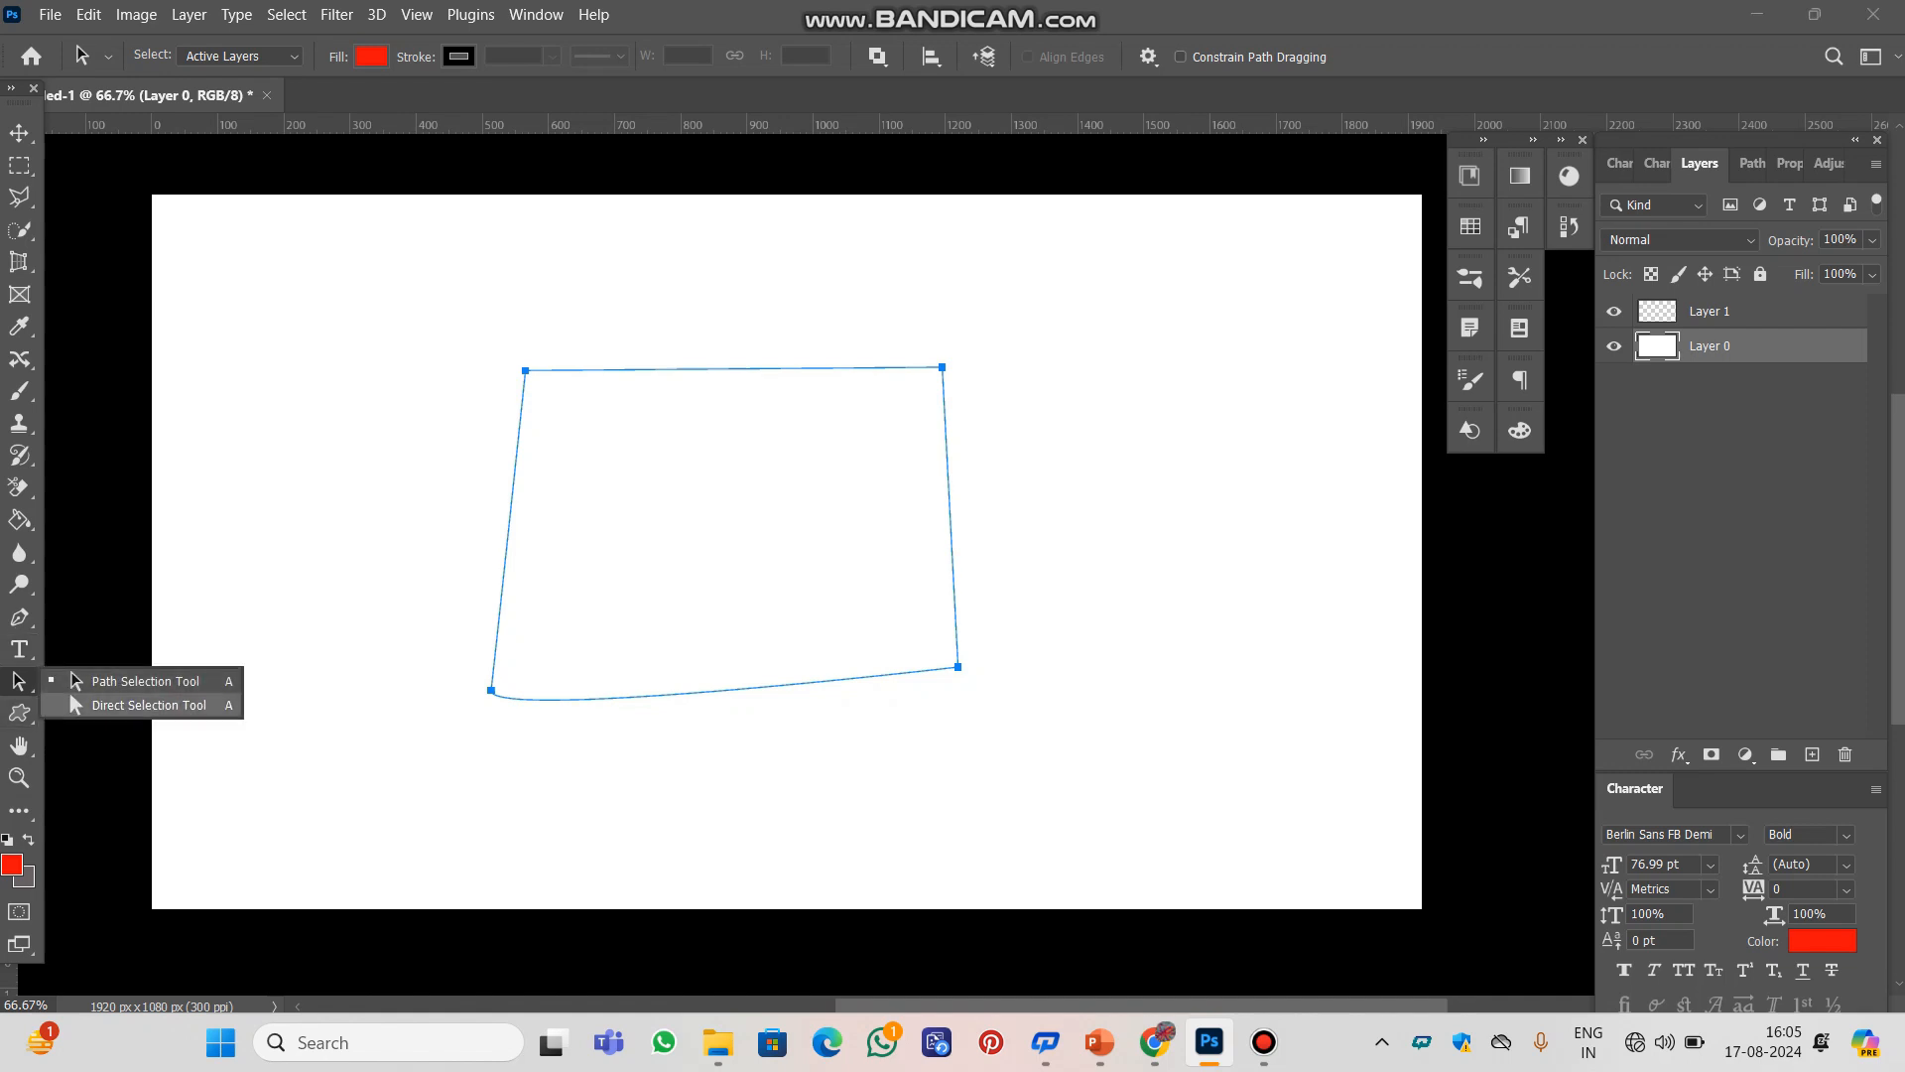
left_click(149, 705)
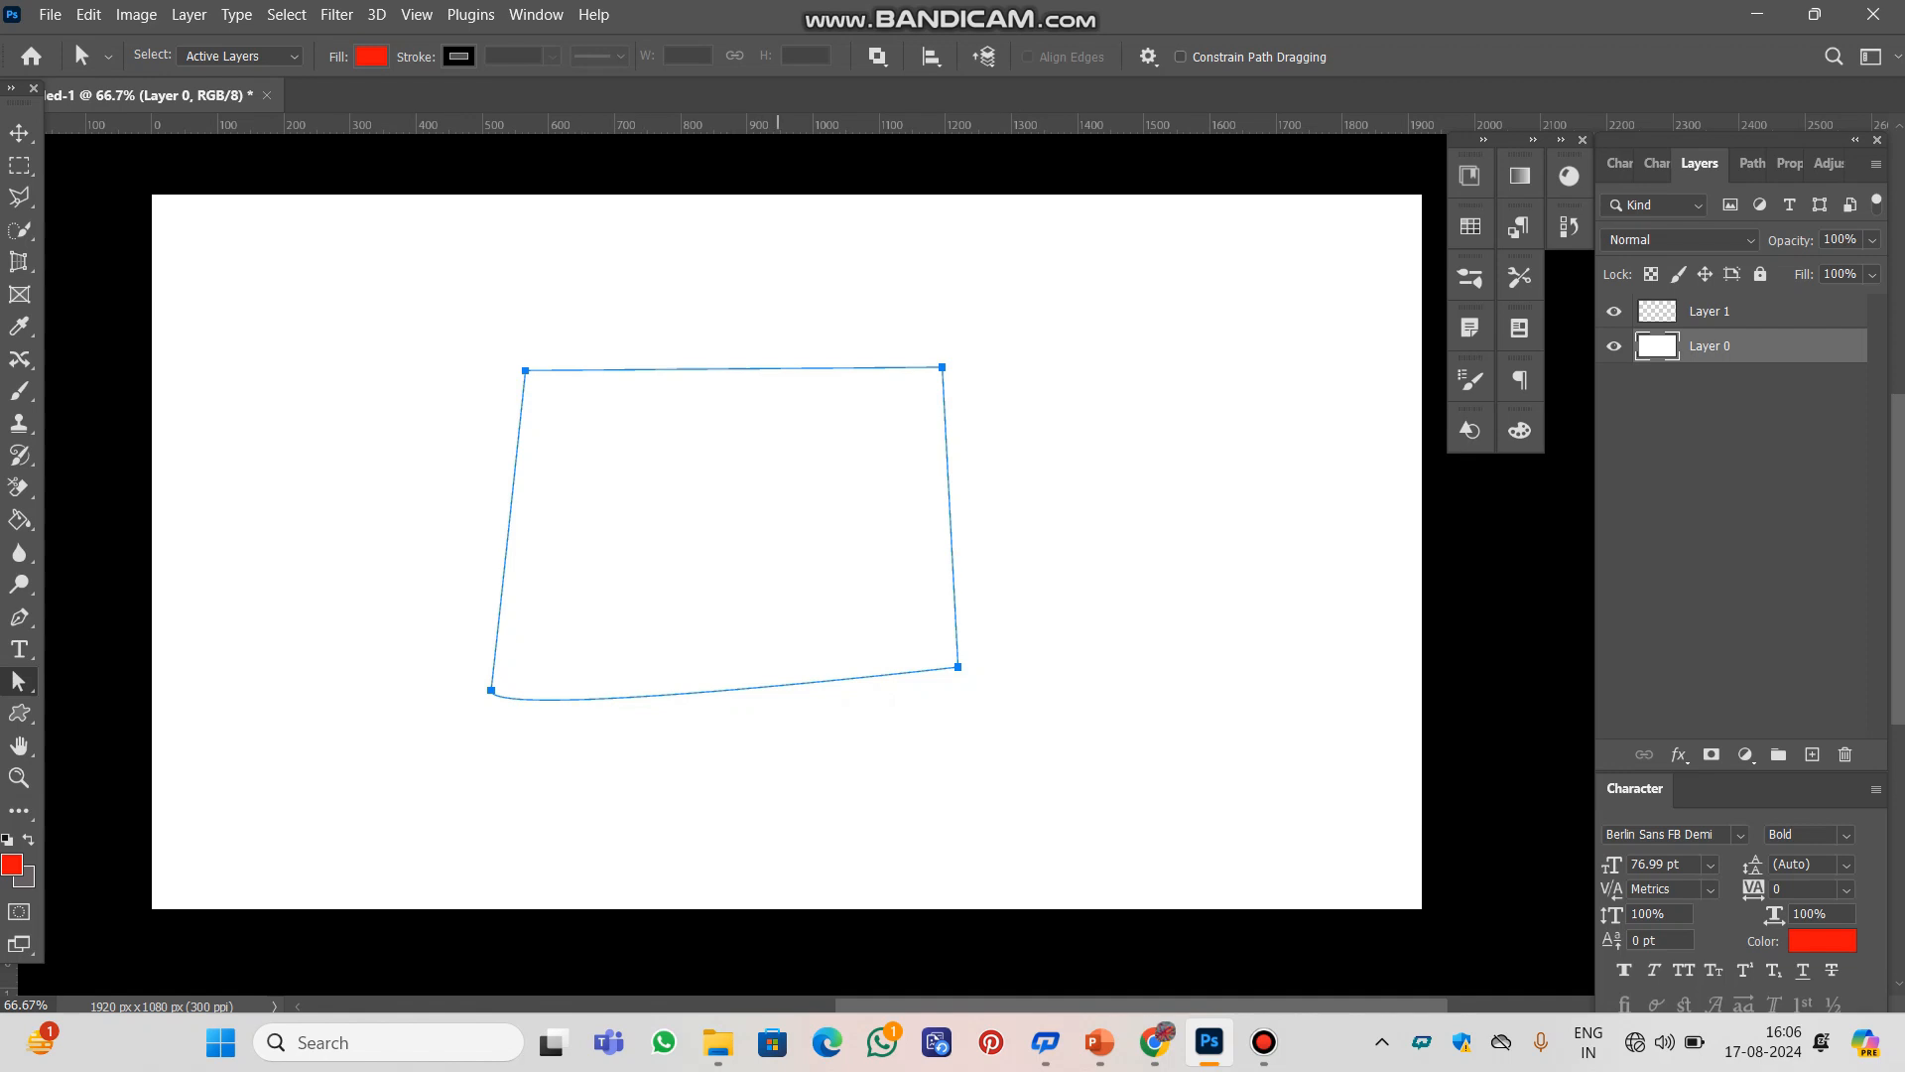
left_click_drag(731, 430, 814, 446)
left_click_drag(591, 493, 682, 548)
left_click(581, 370)
left_click(526, 370)
left_click_drag(526, 370, 477, 358)
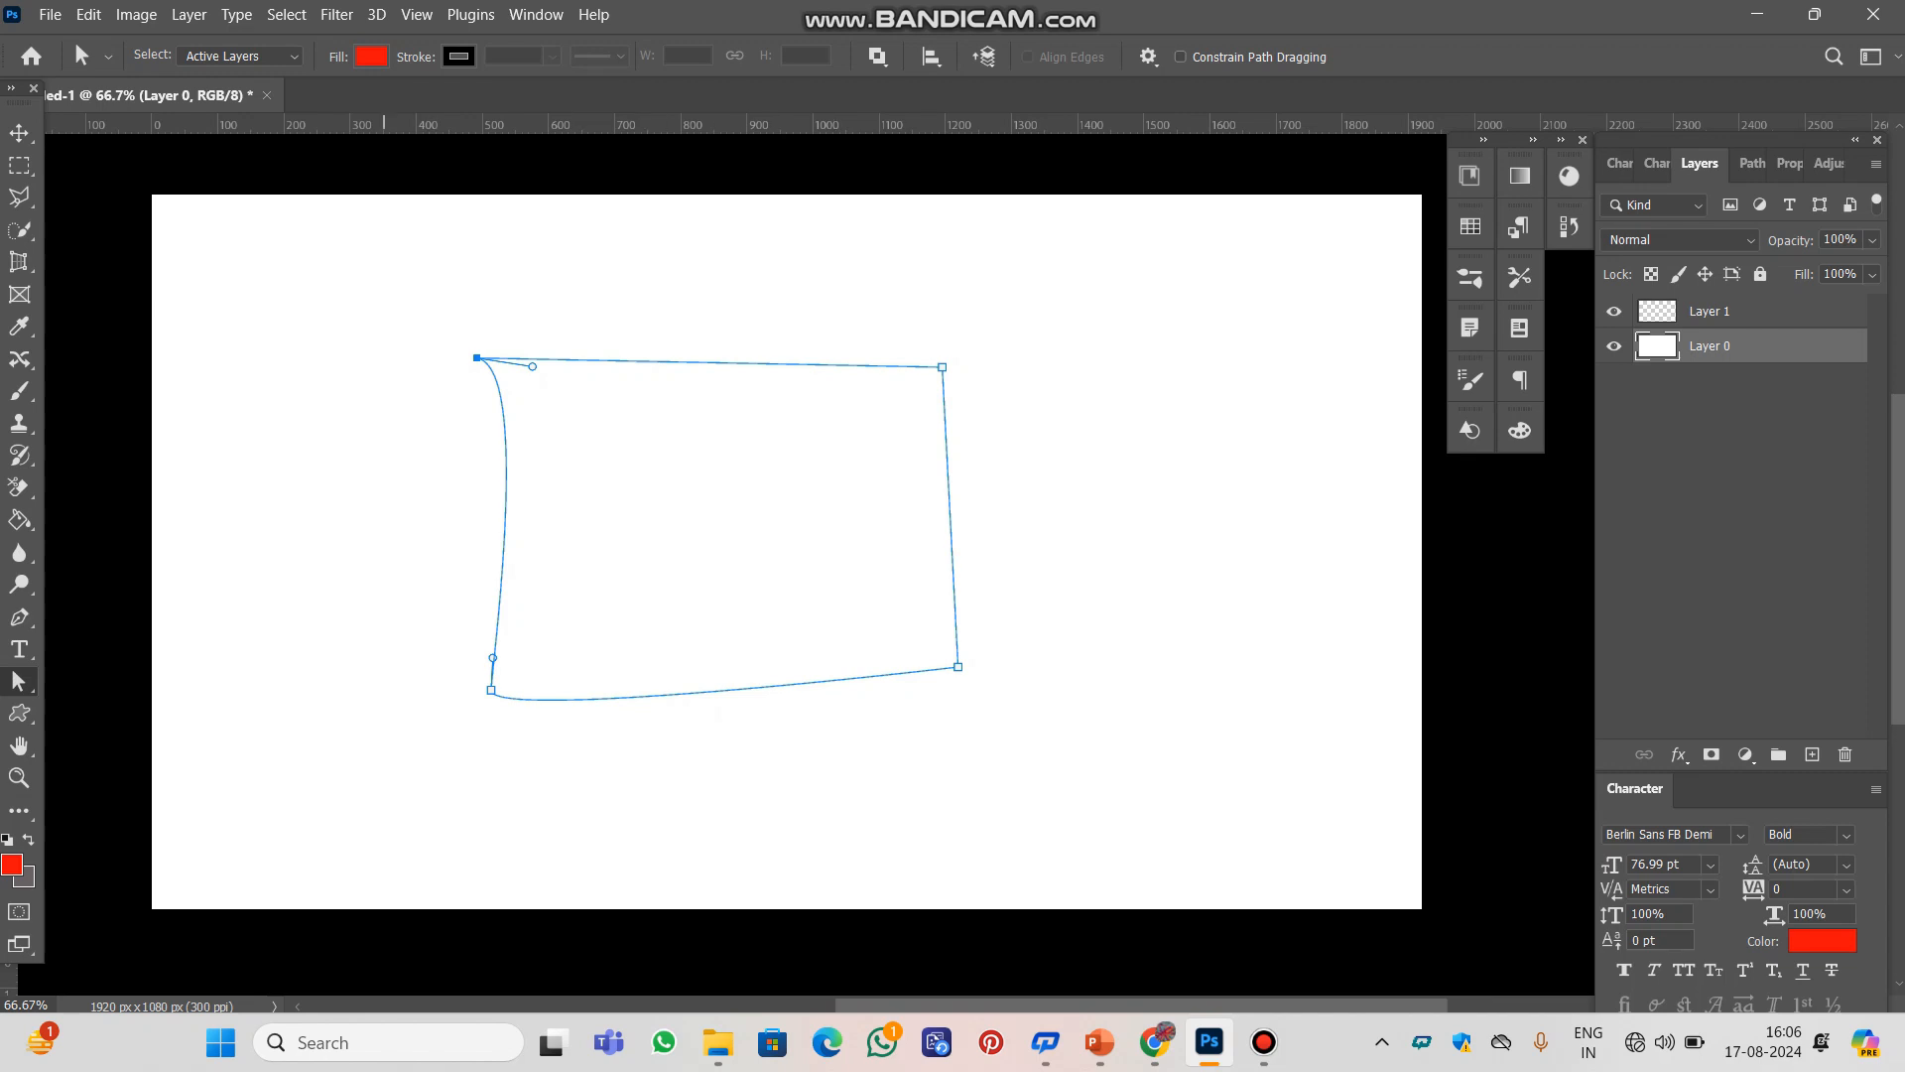
left_click_drag(384, 318, 553, 742)
left_click_drag(509, 511, 605, 514)
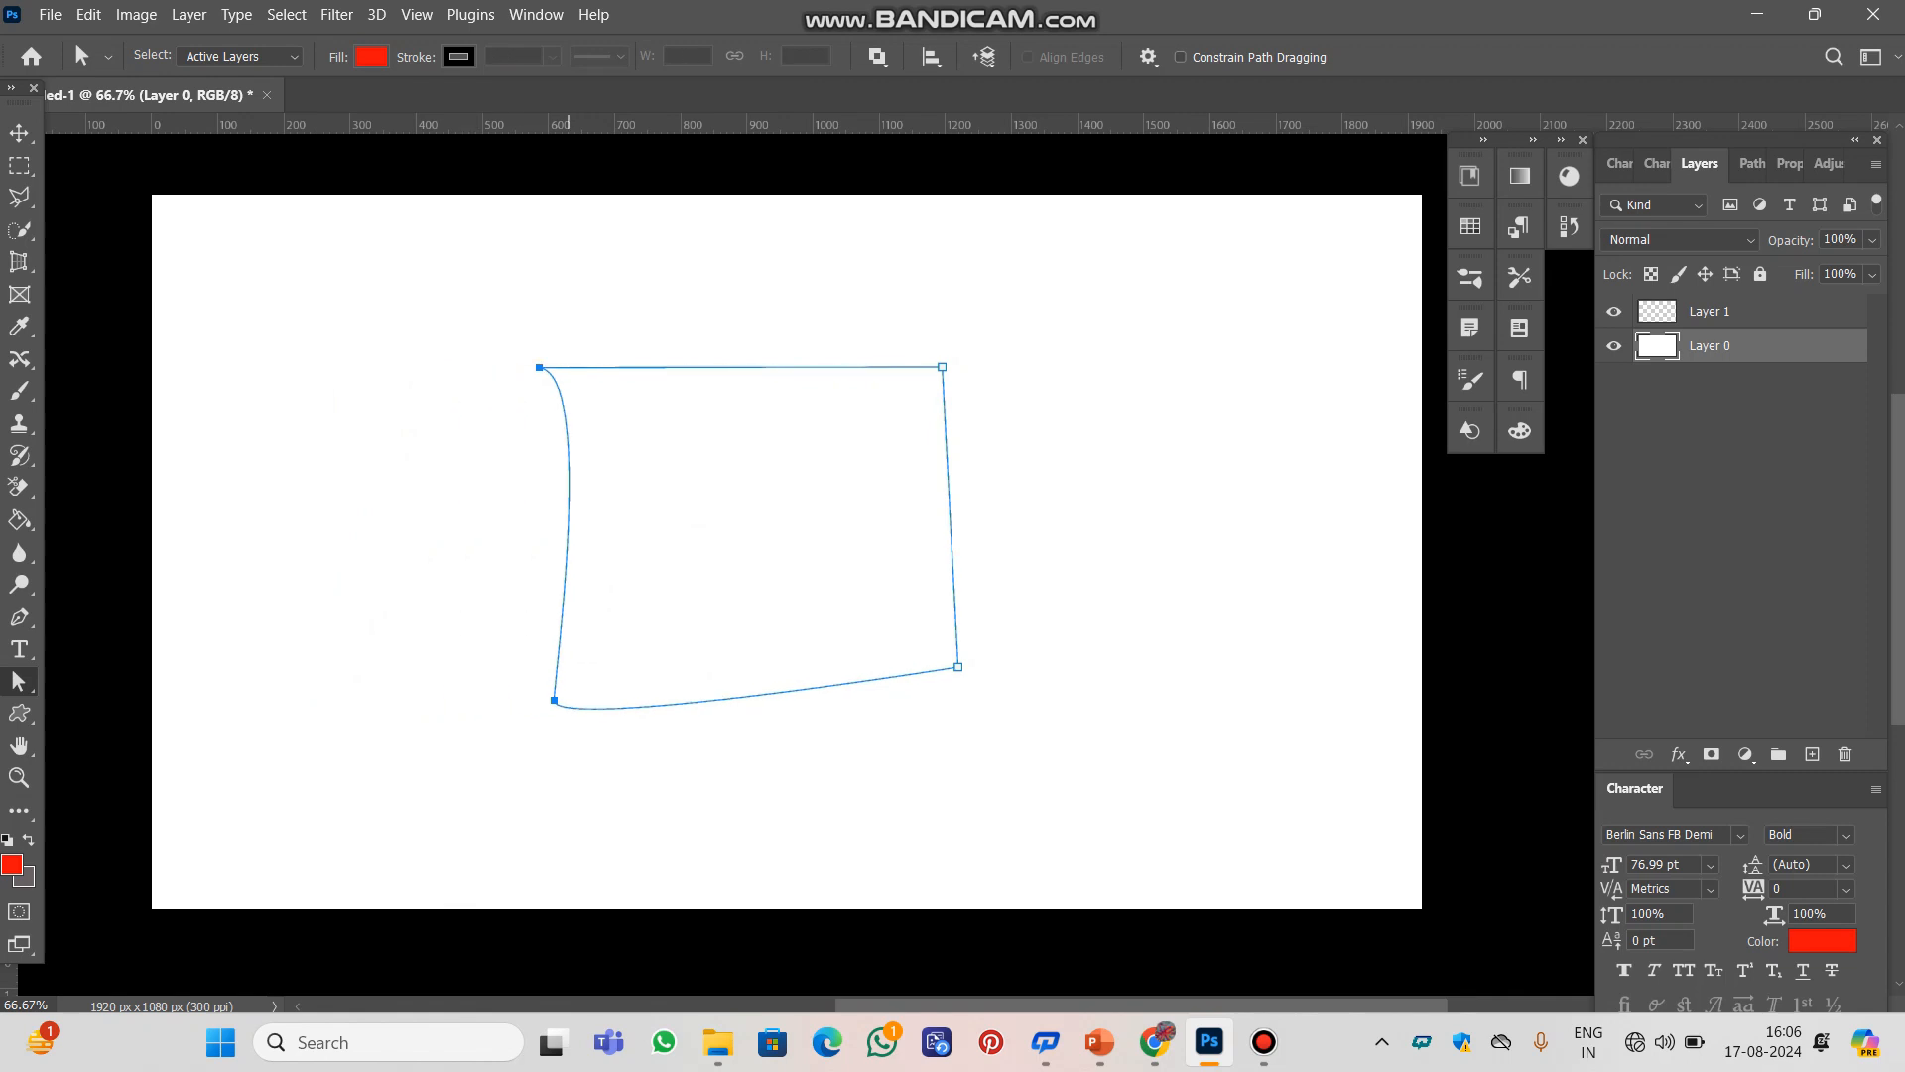
Pull the path's top-left, top-right and bottom-right anchor points outward, one at a time
left_click(539, 369)
left_click_drag(539, 368, 478, 381)
left_click_drag(941, 367, 1075, 266)
left_click(957, 667, "shift")
left_click_drag(958, 667, 1152, 721)
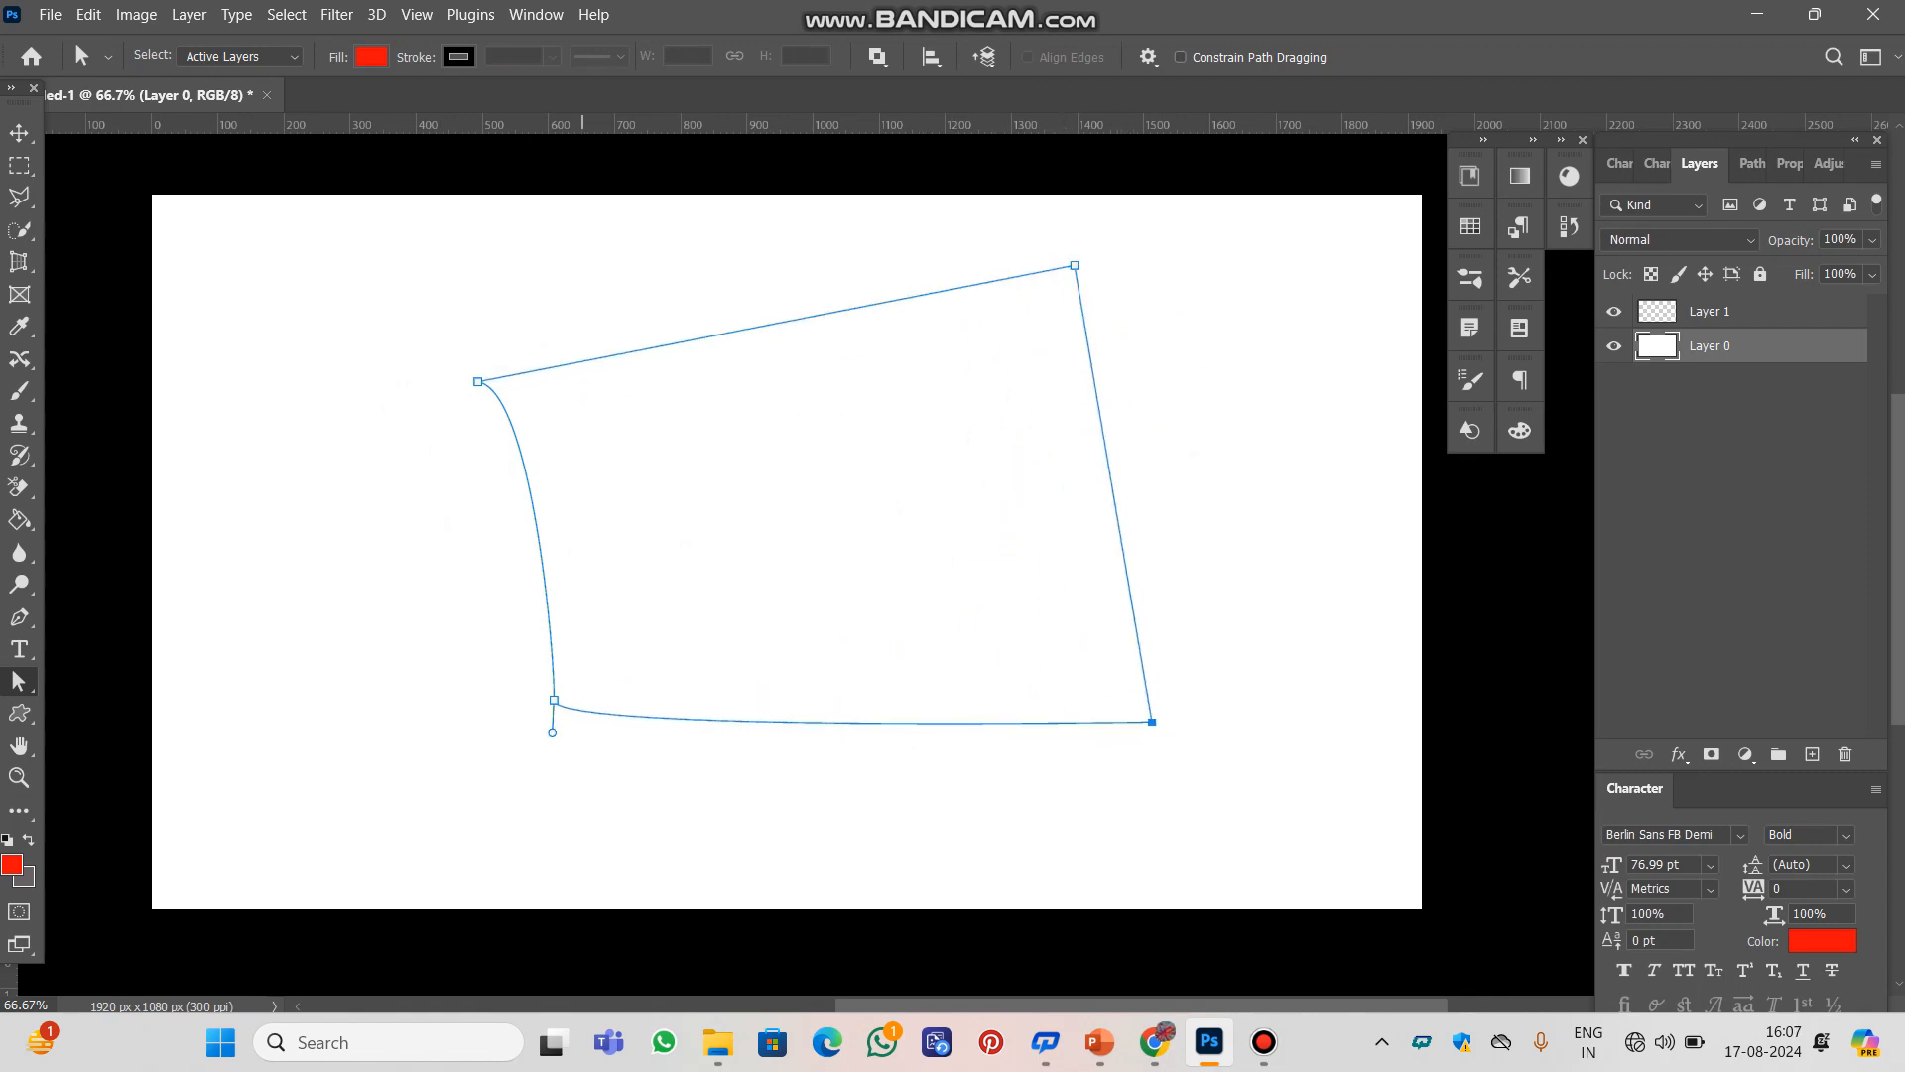
Move the bottom-left anchor outward and the top-left anchor diagonally inward toward the middle of the shape
left_click(554, 700)
left_click_drag(553, 699, 468, 678)
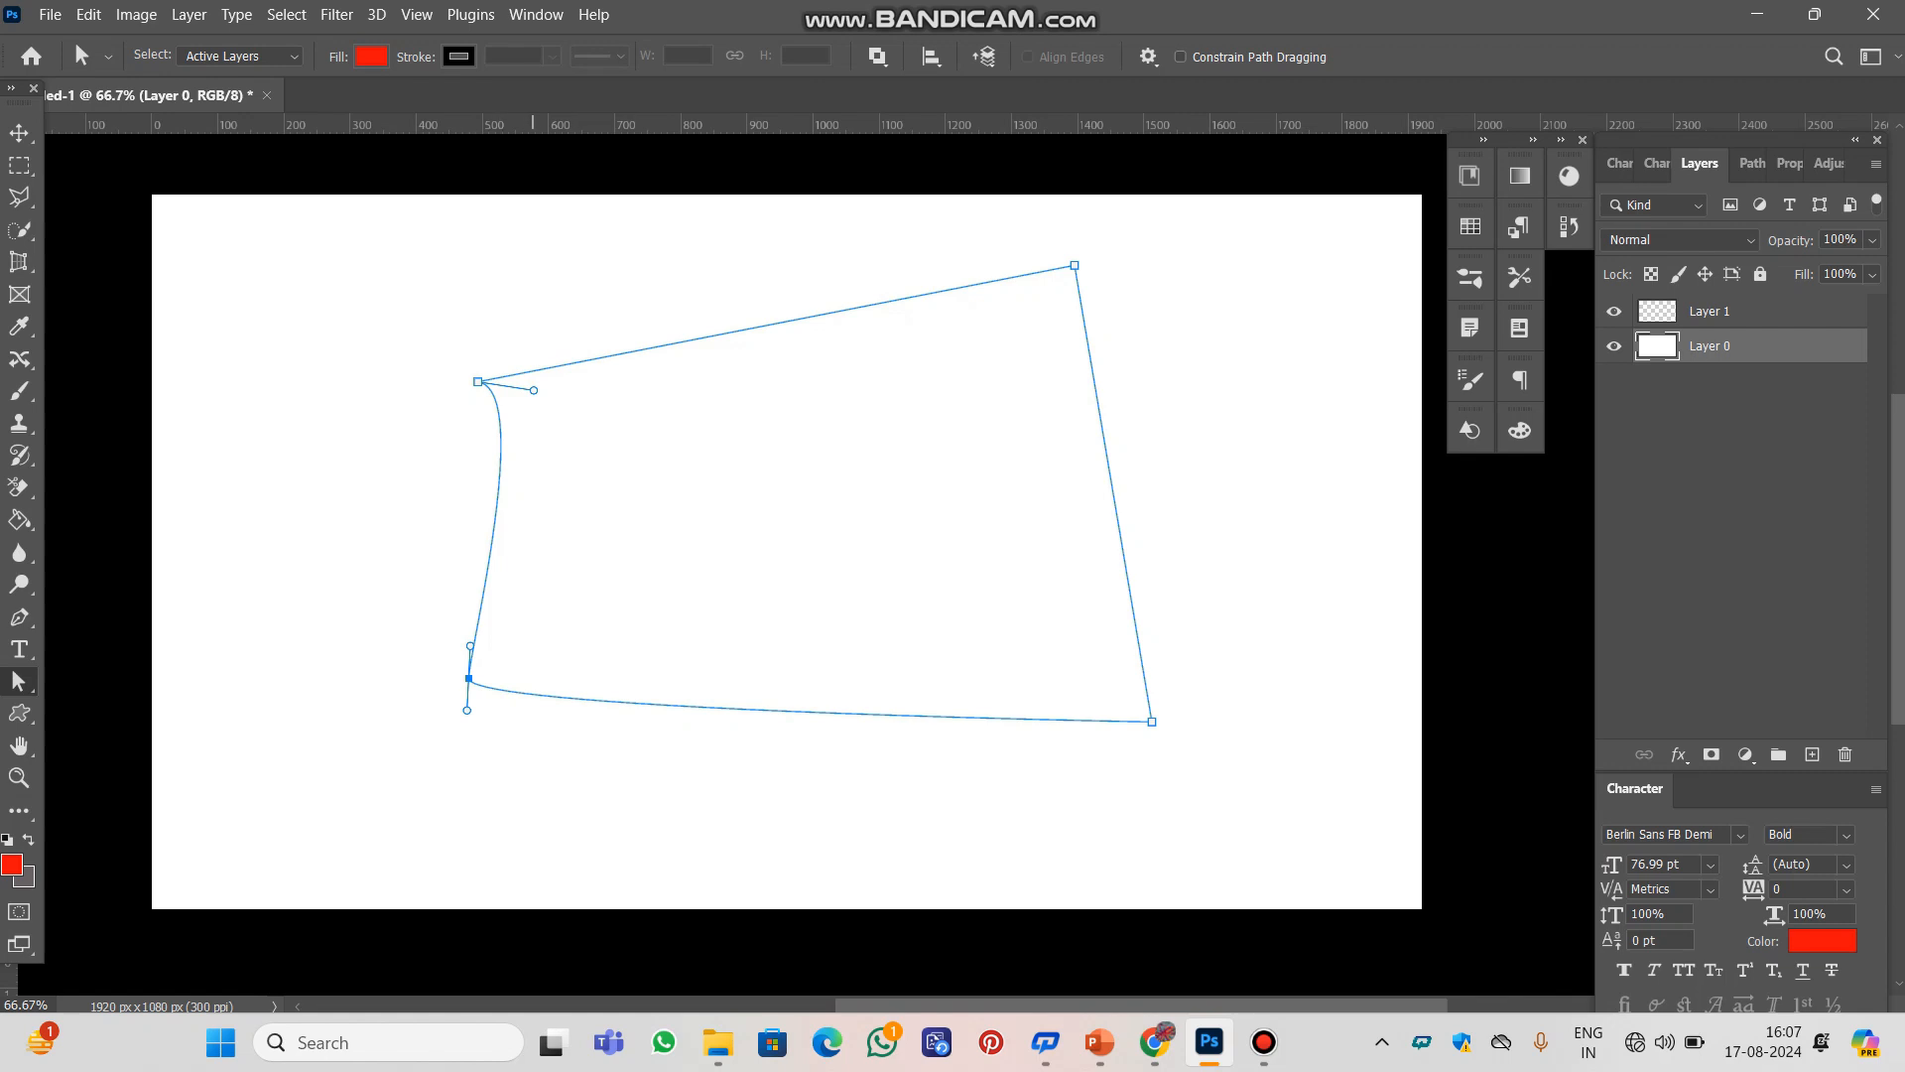
left_click_drag(477, 381, 708, 515)
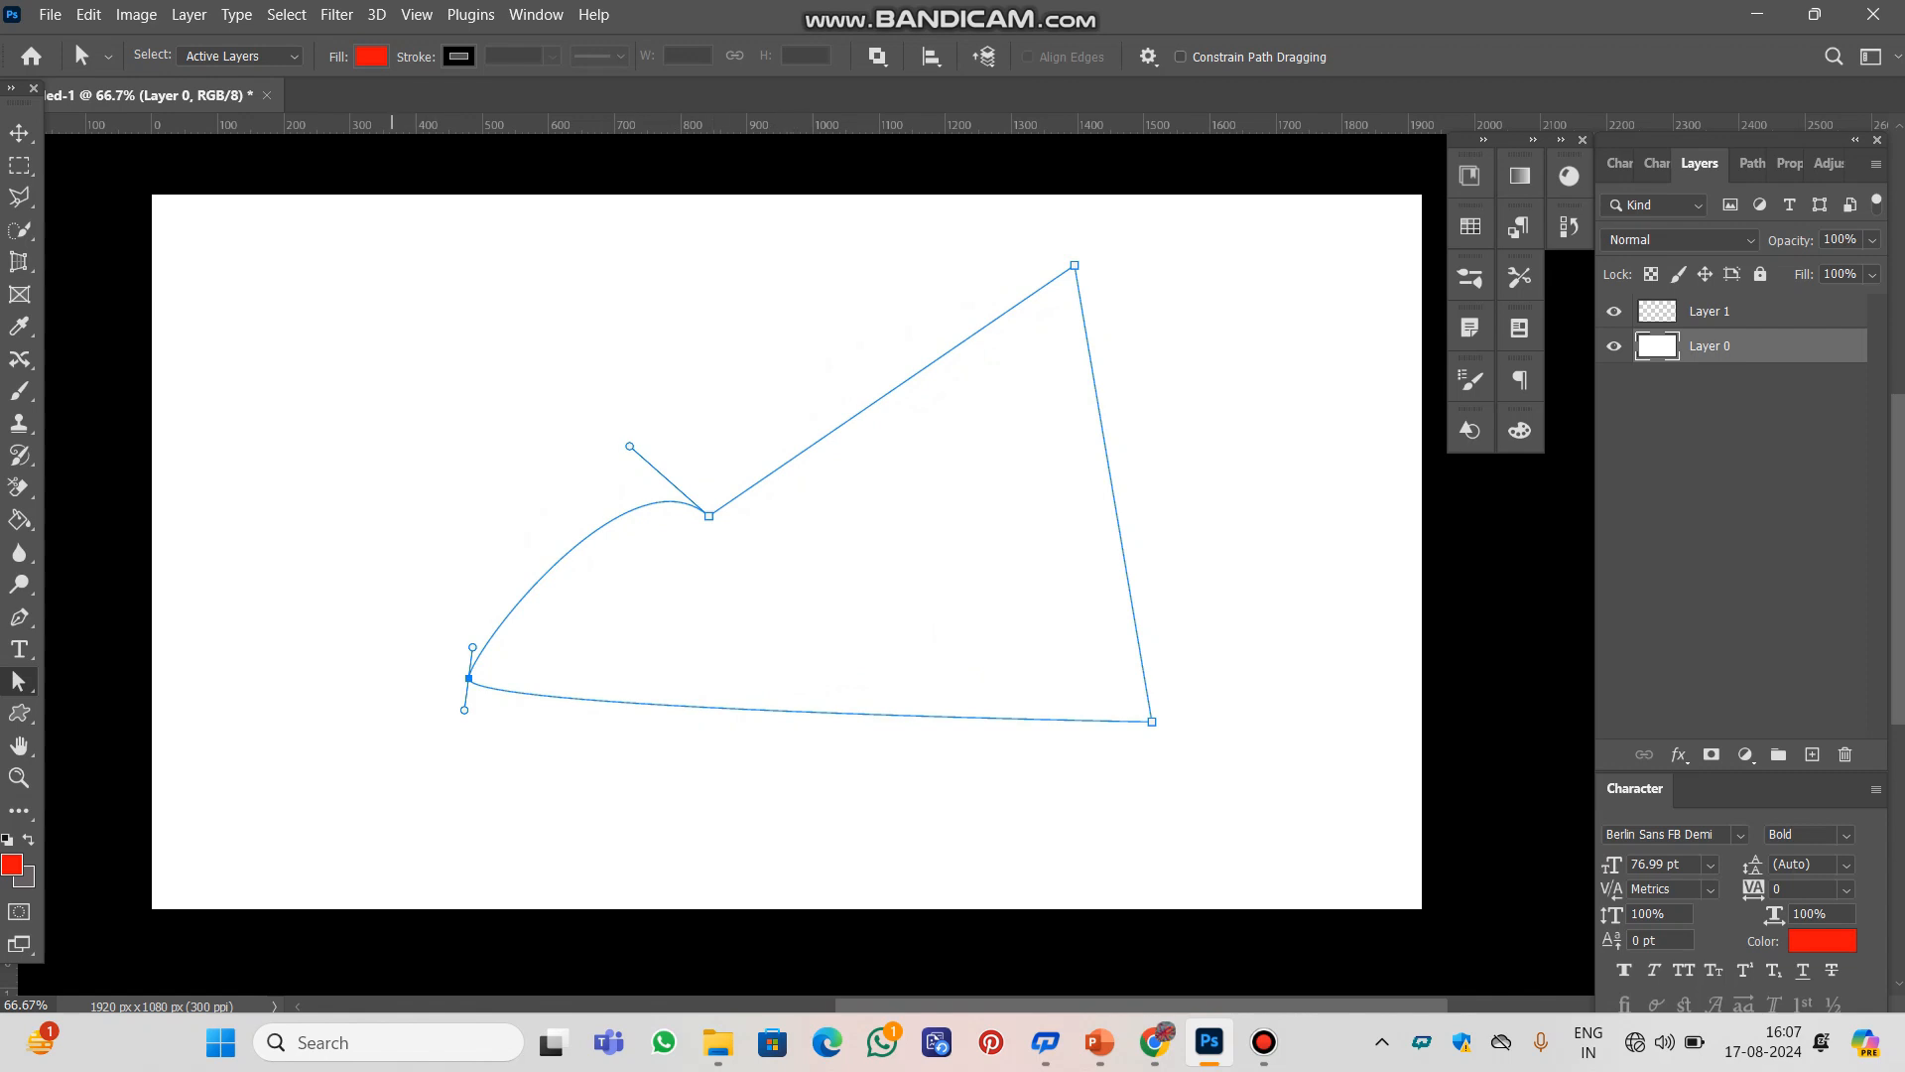
Select all four anchor points together, move the whole path up and to the right, and bring it back down and left
left_click_drag(372, 289, 1229, 782)
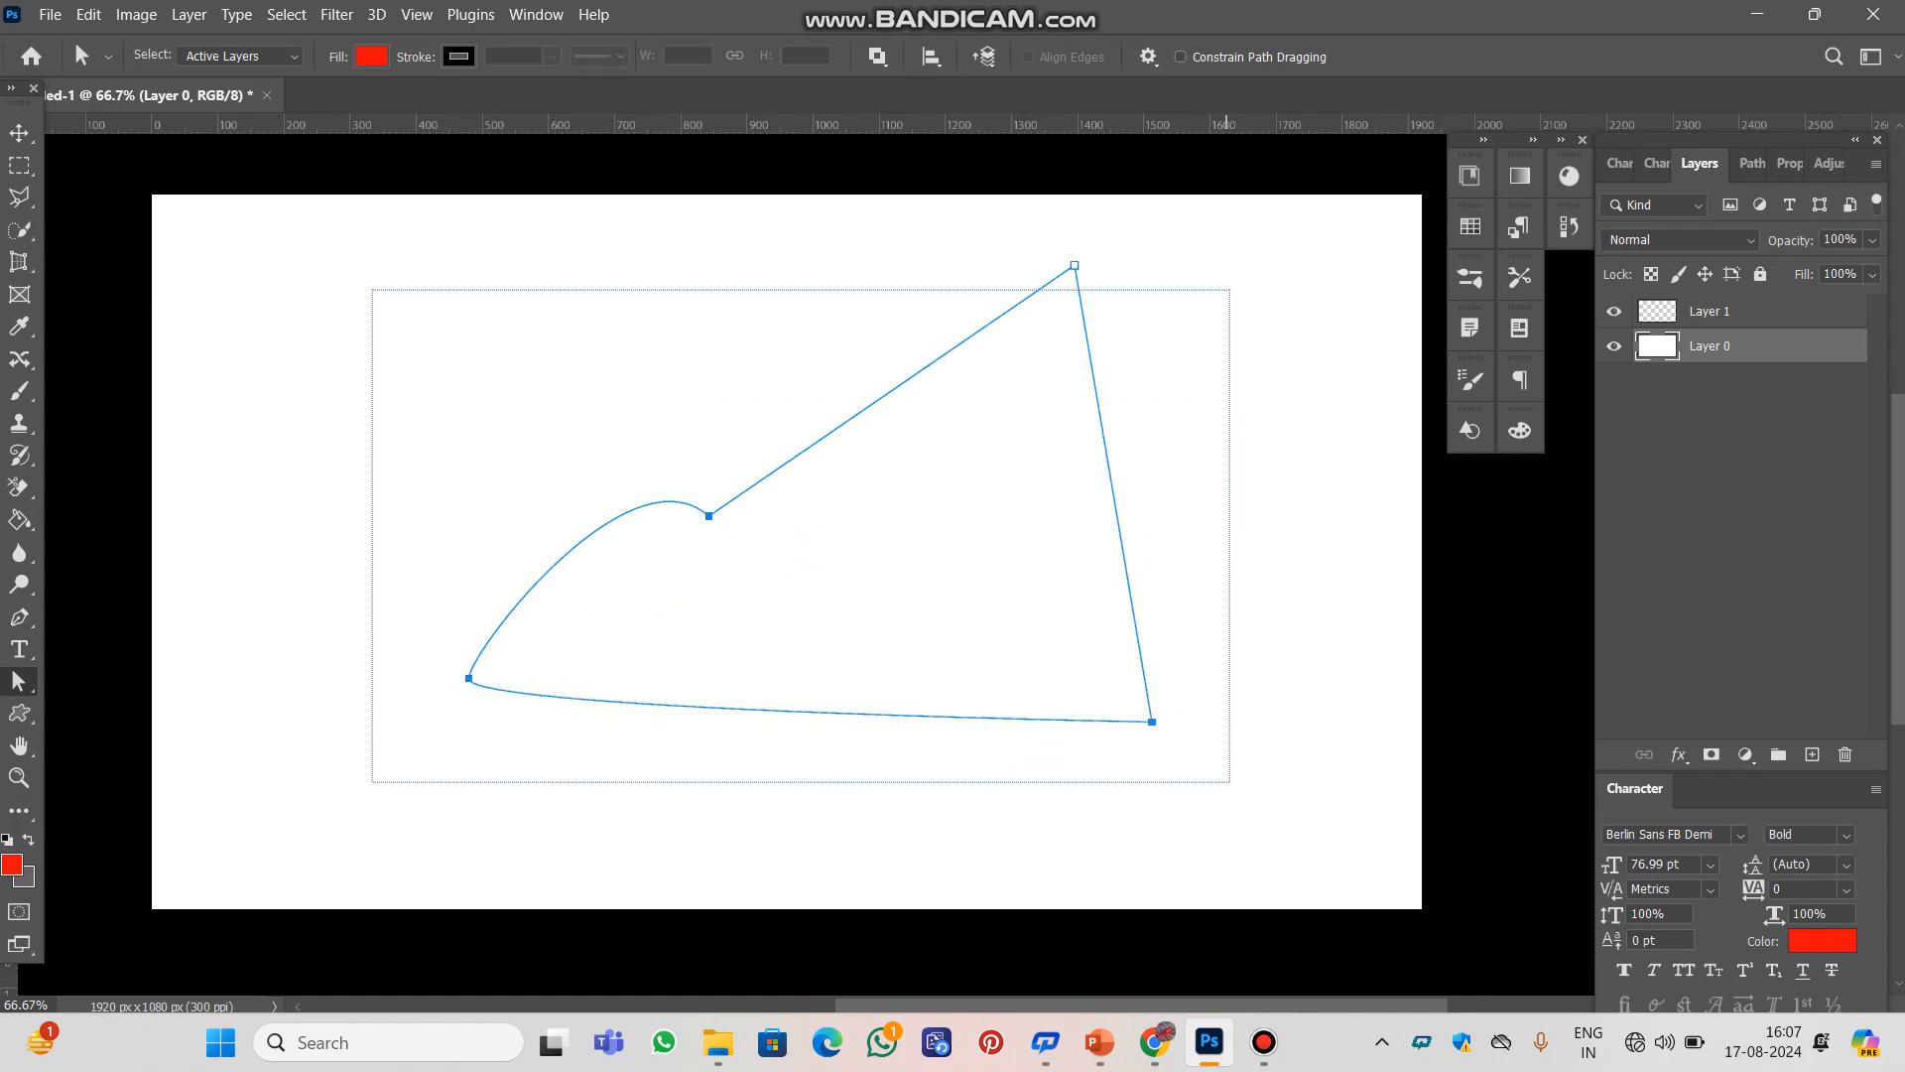
left_click_drag(872, 512, 1017, 532)
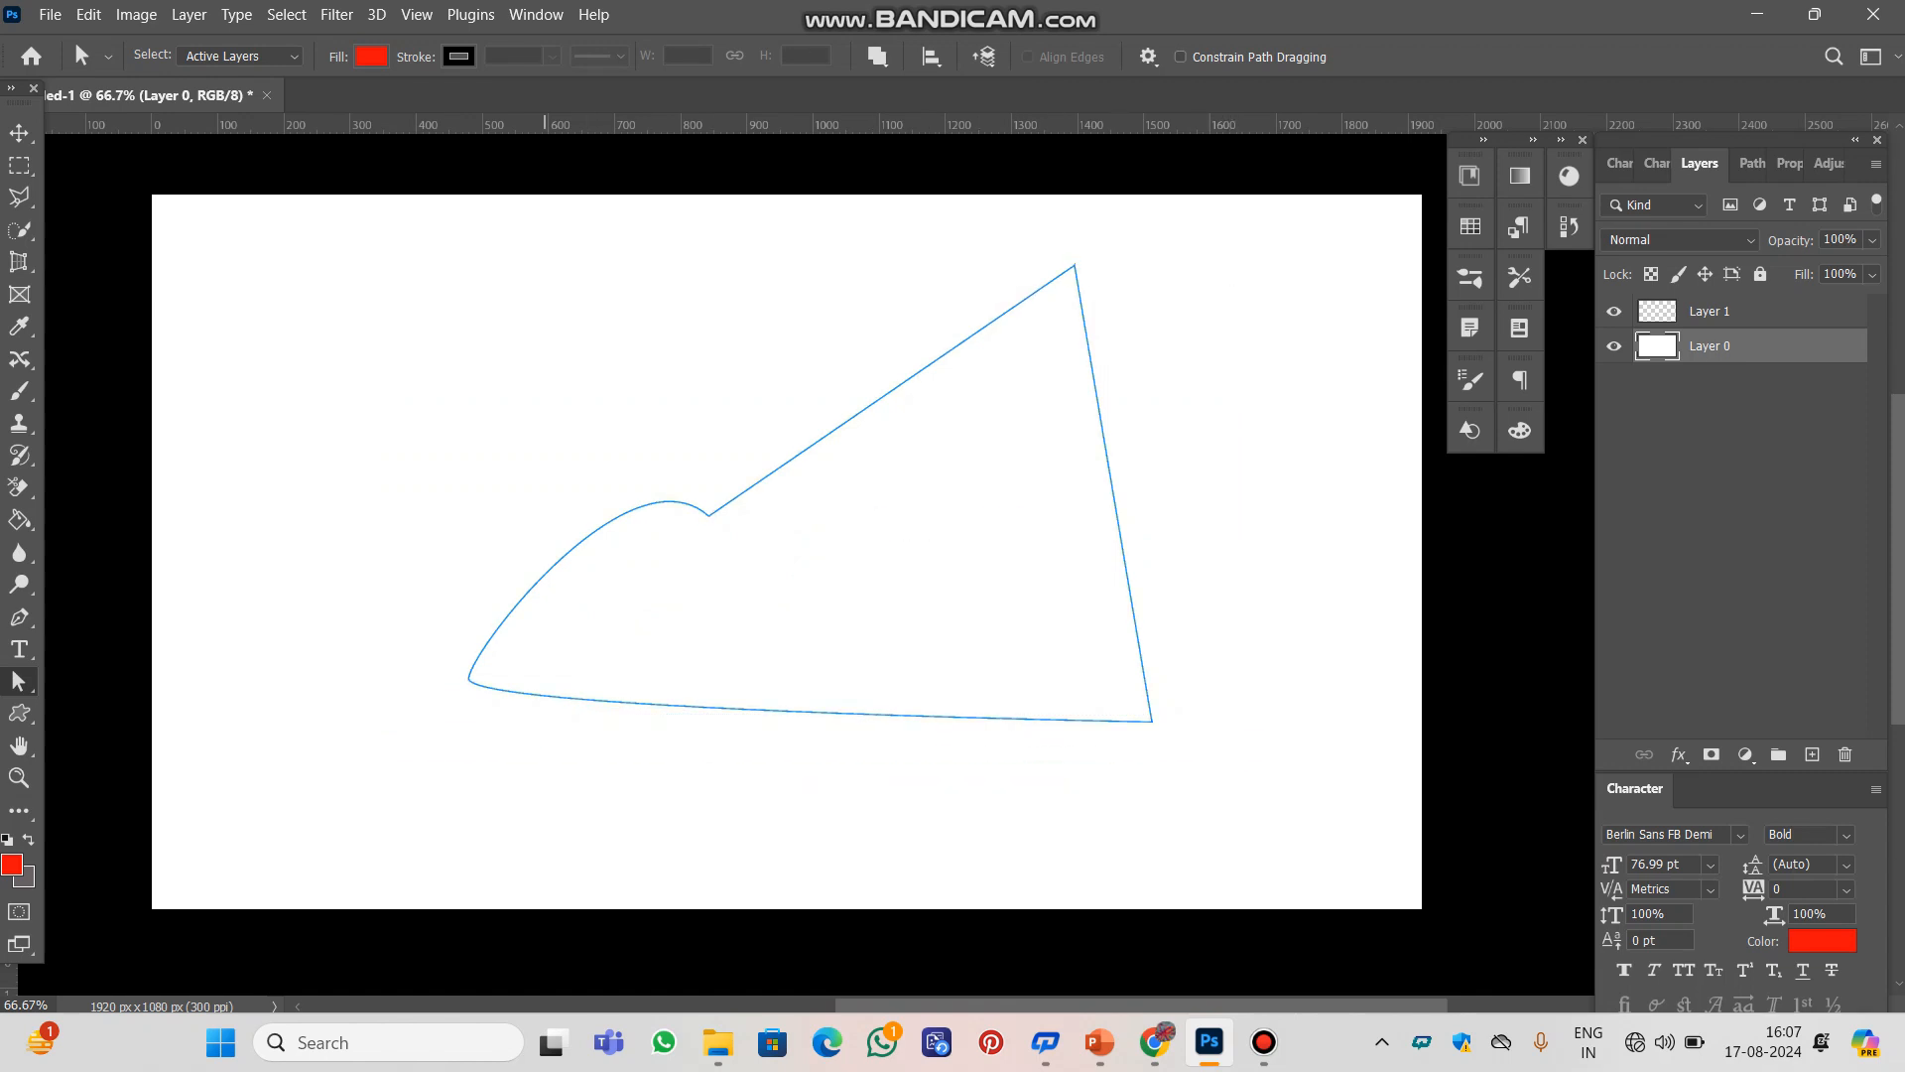
left_click_drag(412, 331, 1163, 700)
left_click(828, 536)
left_click_drag(381, 256, 1226, 833)
left_click_drag(922, 368, 1052, 328)
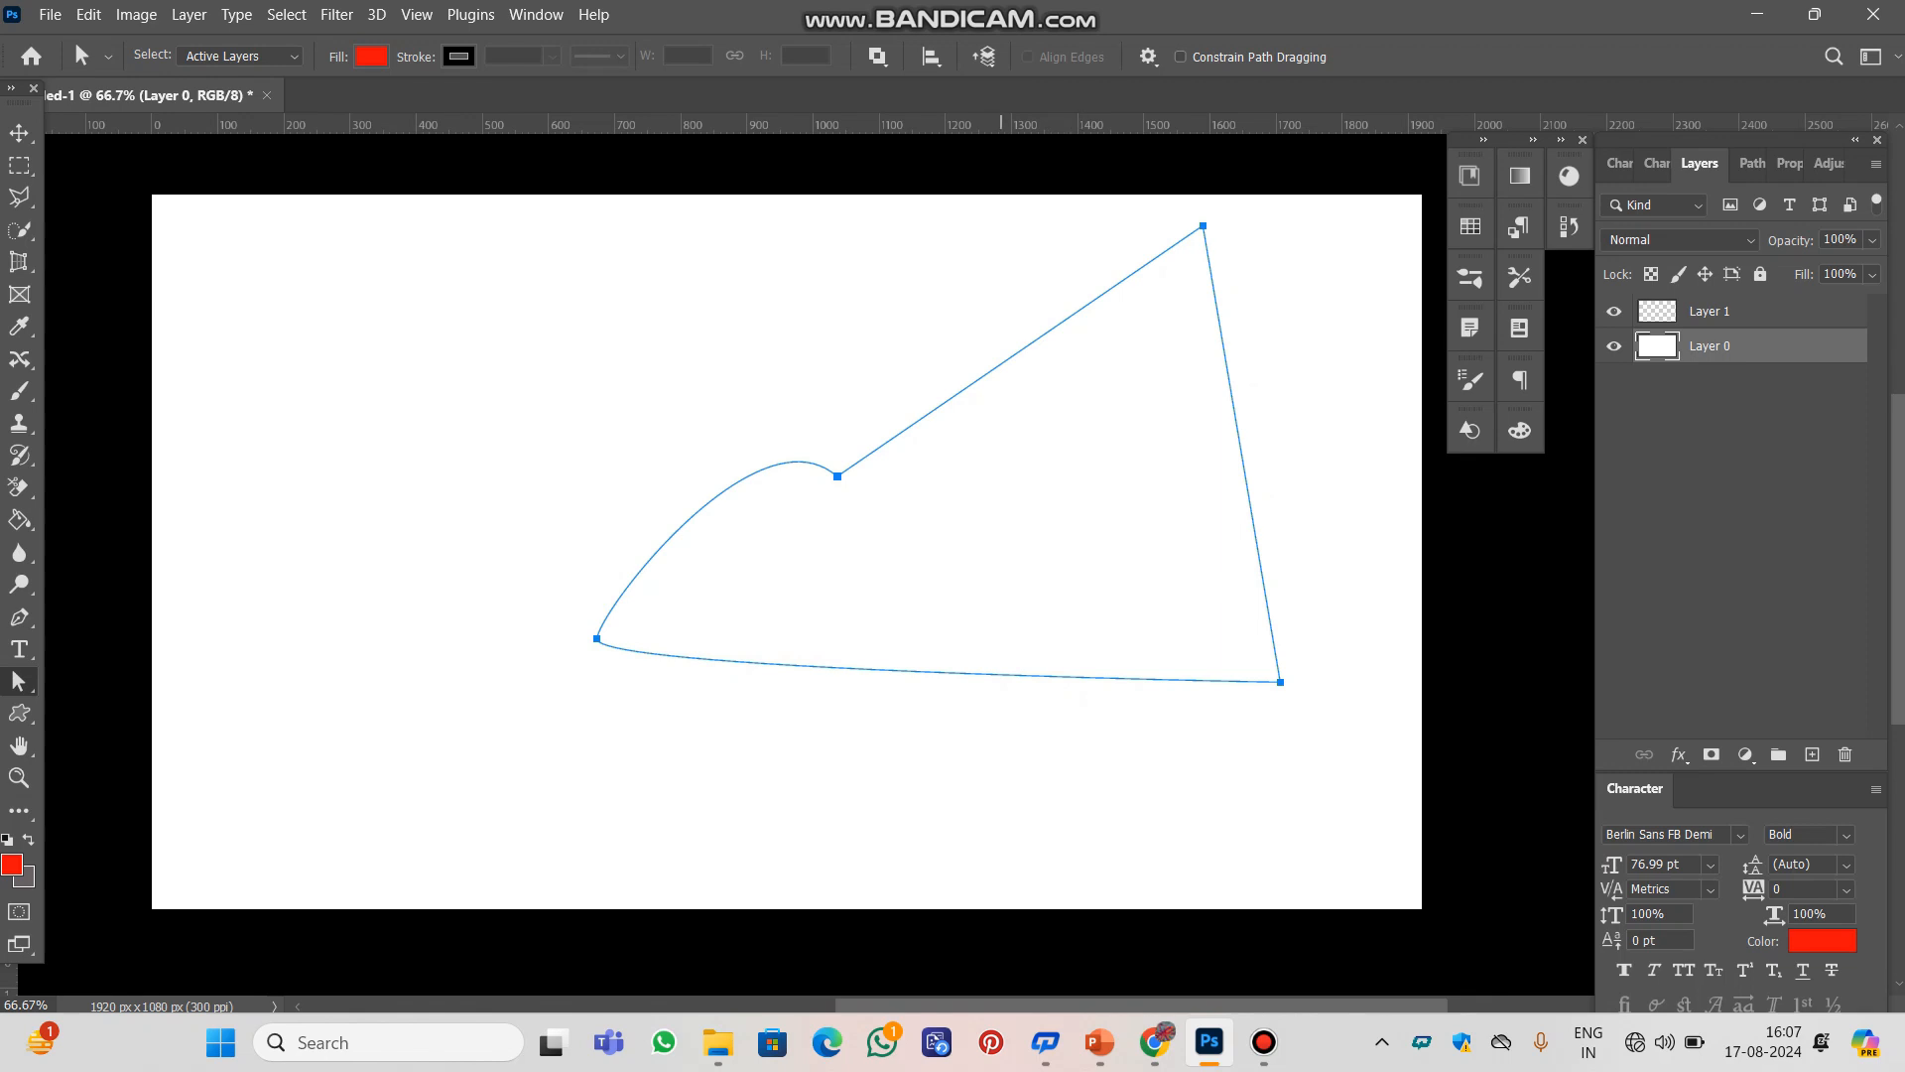
left_click_drag(1052, 329, 920, 360)
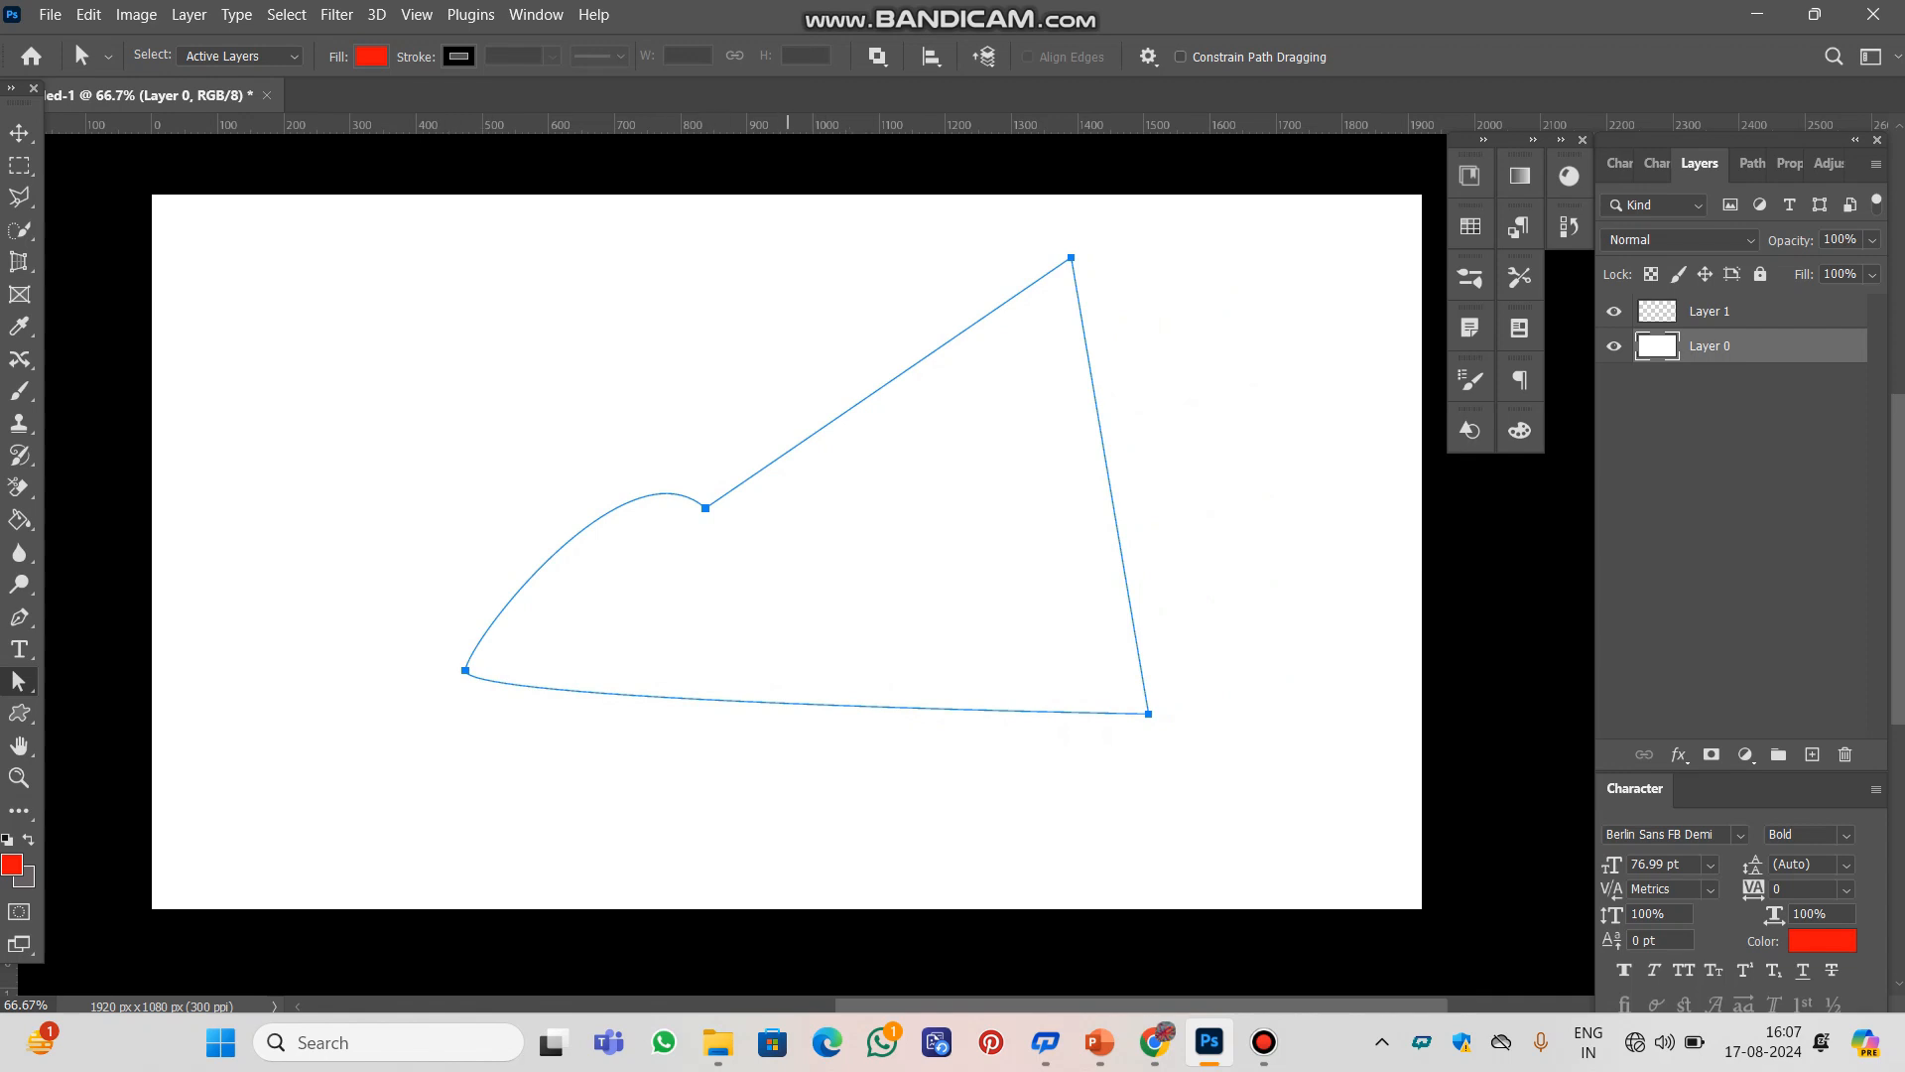
Move the whole path slightly down and to the left and convert it into a selection
left_click_drag(788, 451, 774, 468)
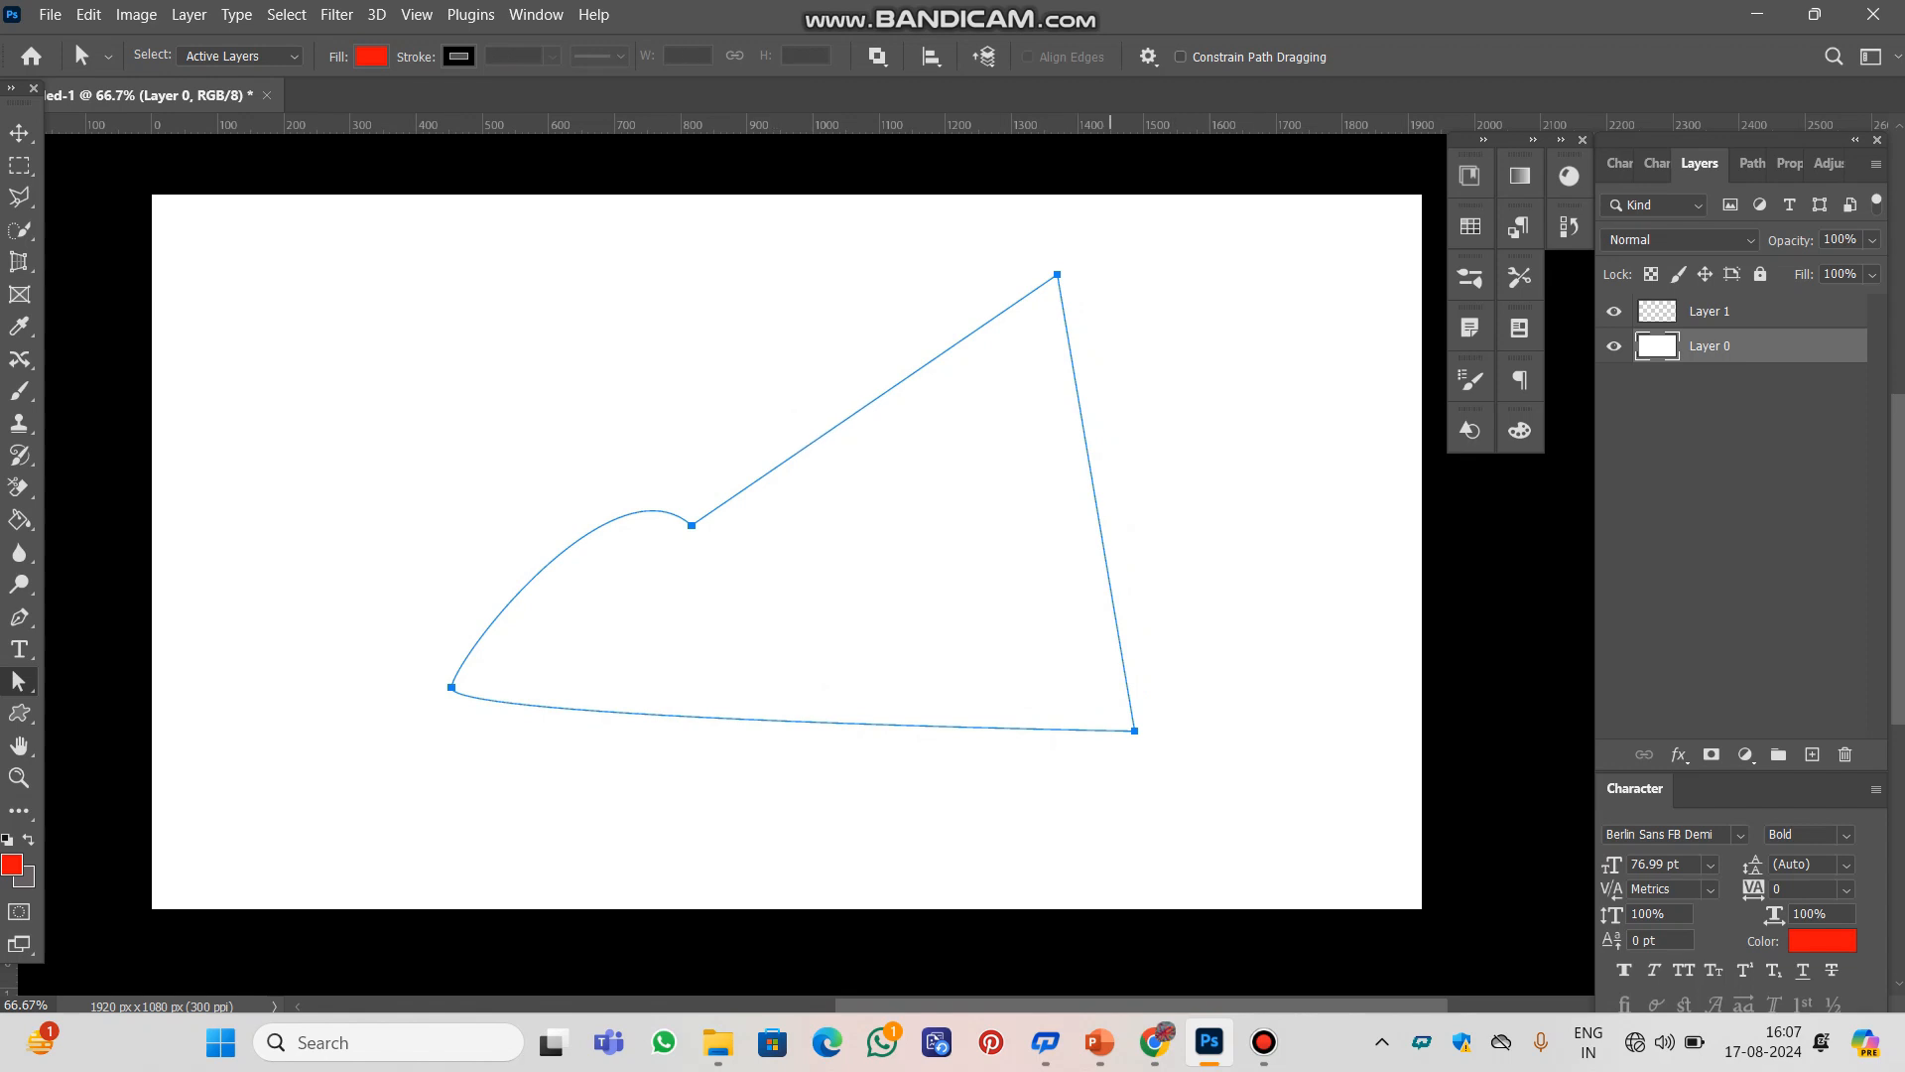
key("ctrl+Return")
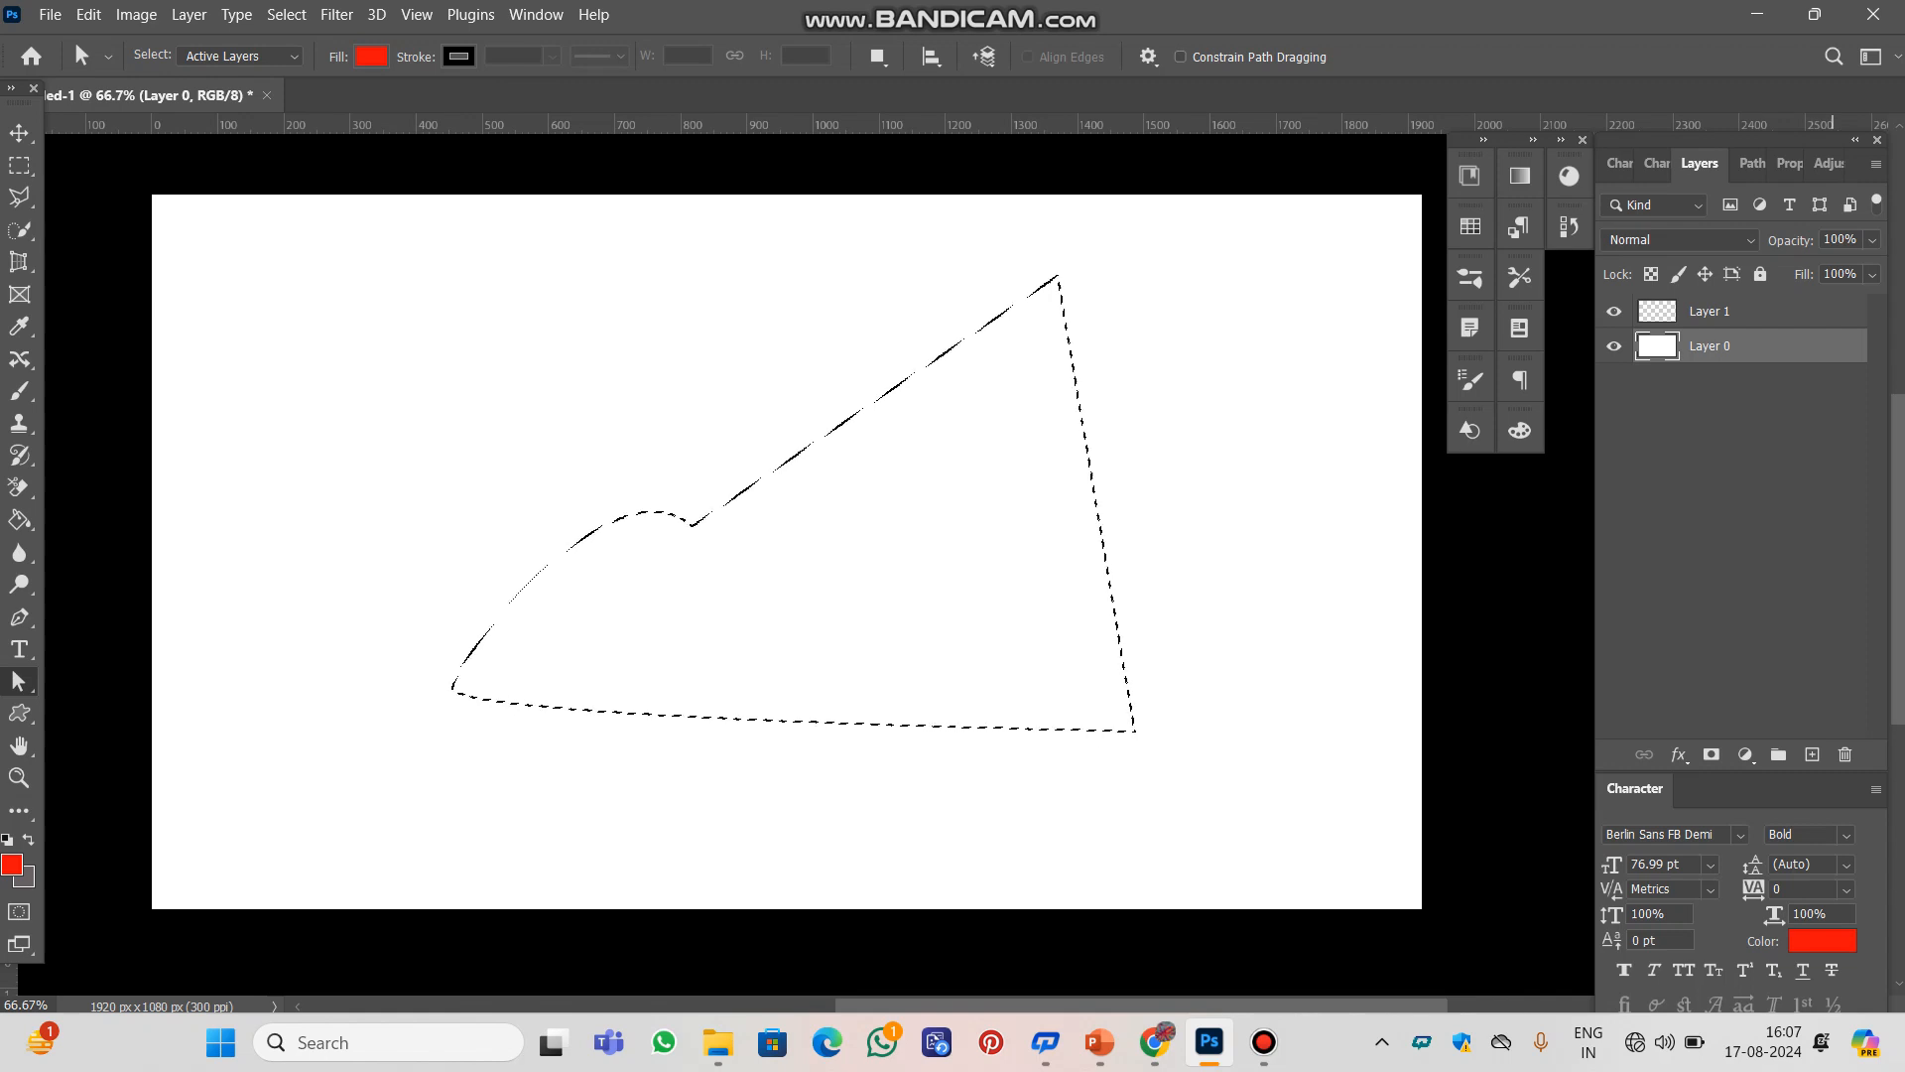
Add a new layer and fill the selection on it with the red foreground colour using the Paint Bucket Tool
key("ctrl+shift+alt+n")
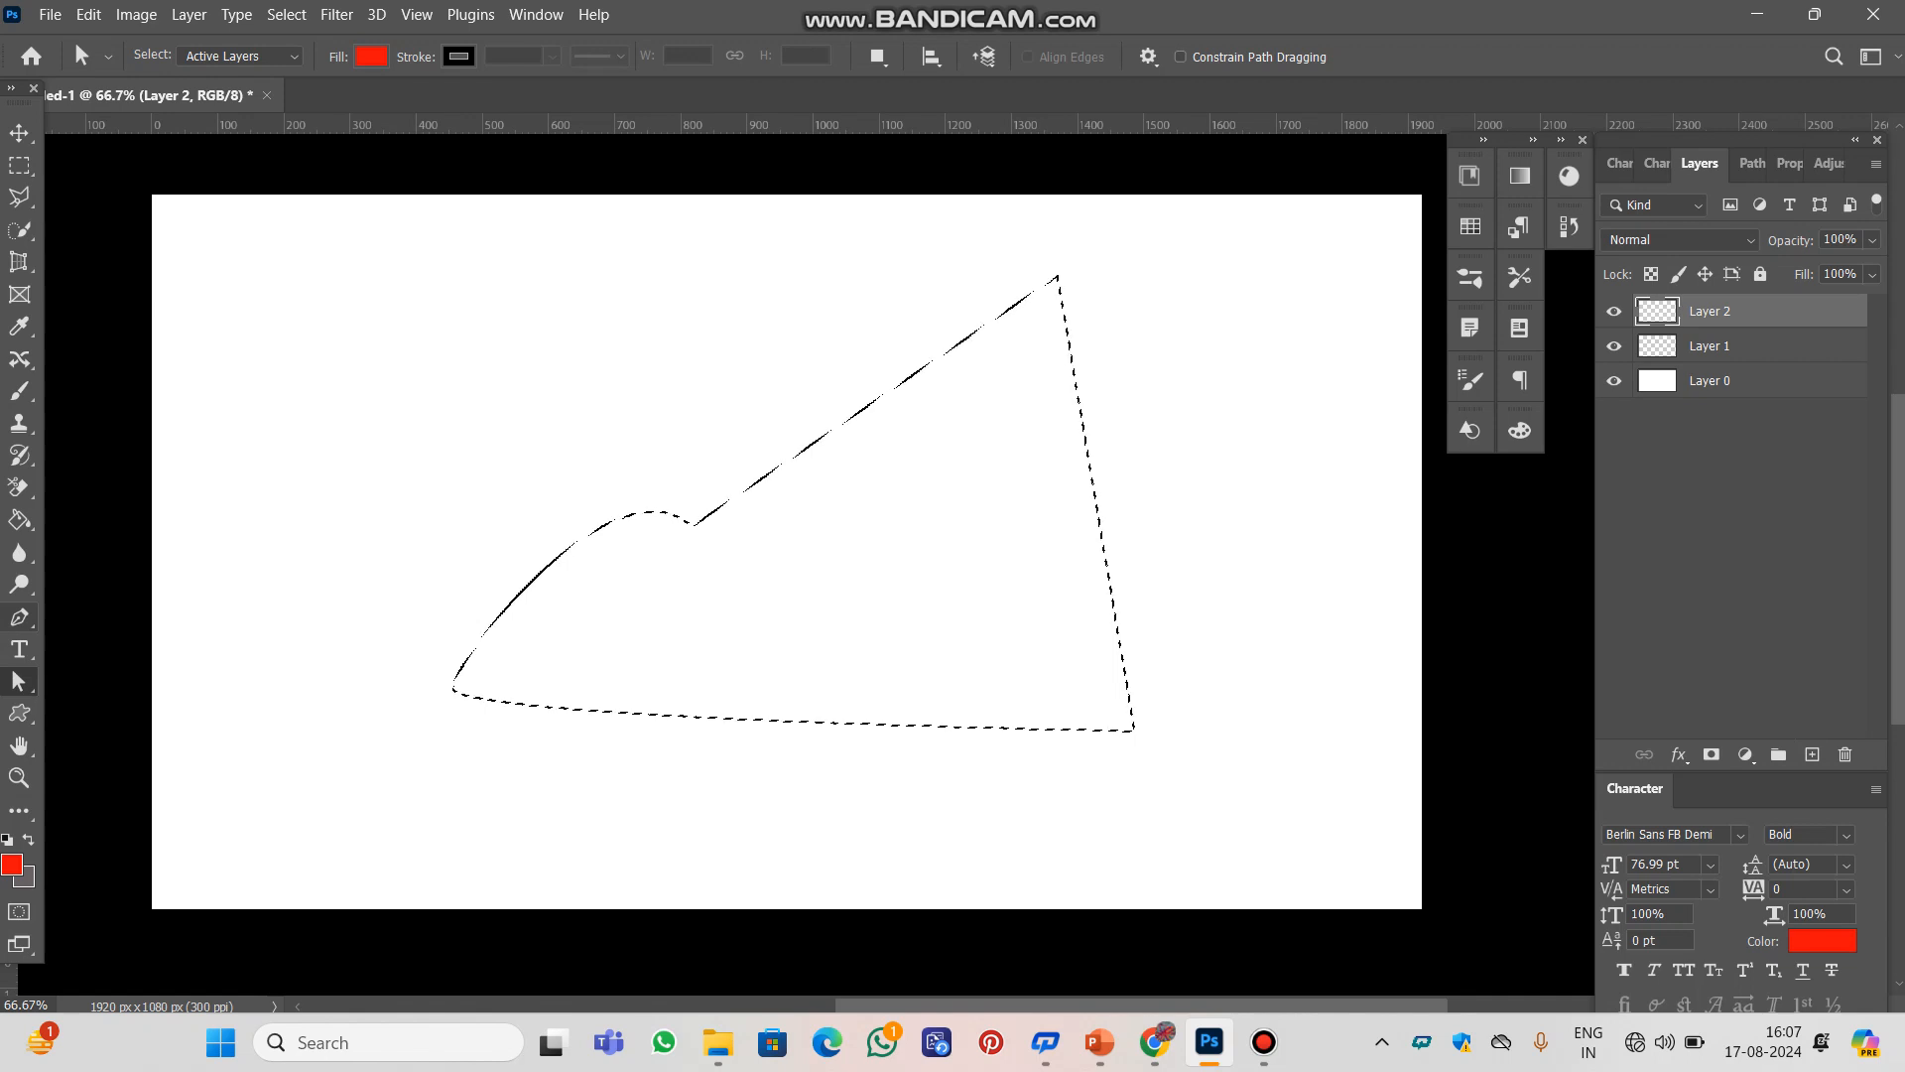
left_click(18, 519)
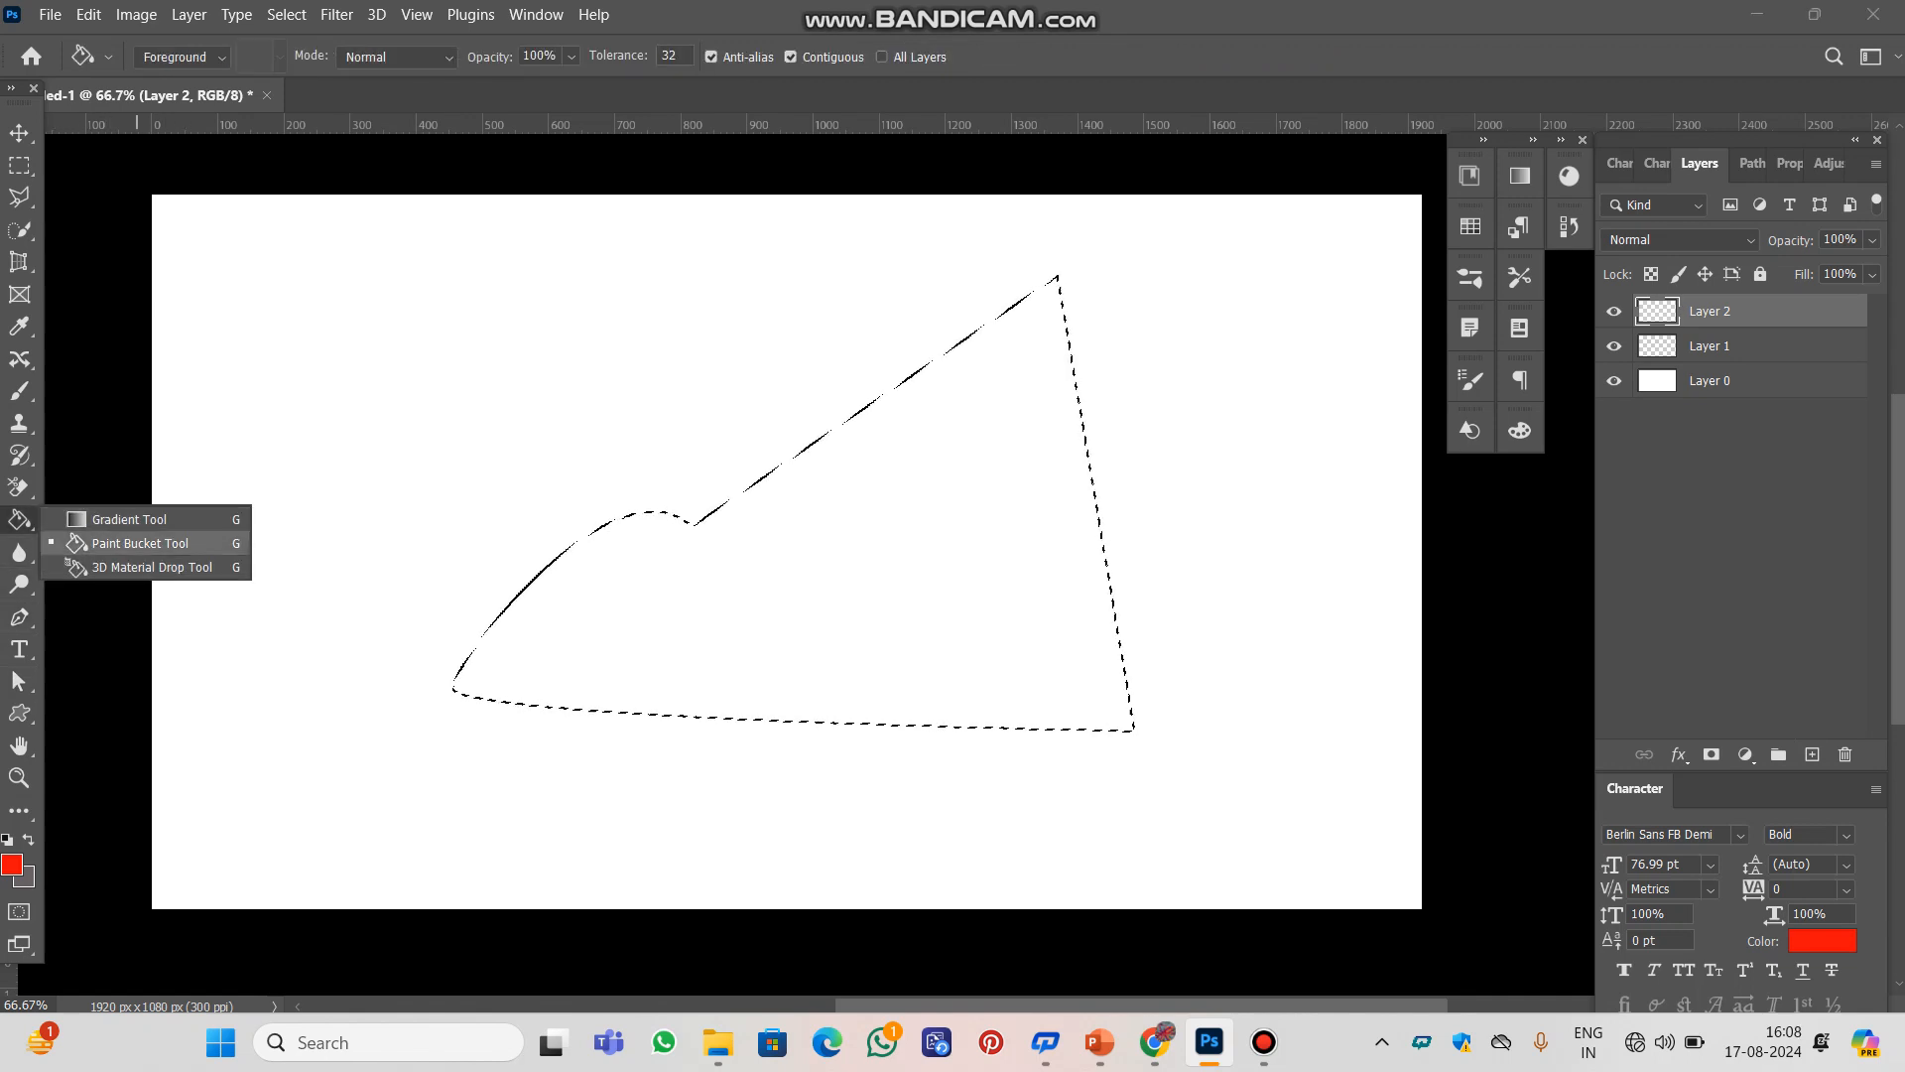
left_click(138, 544)
left_click(765, 598)
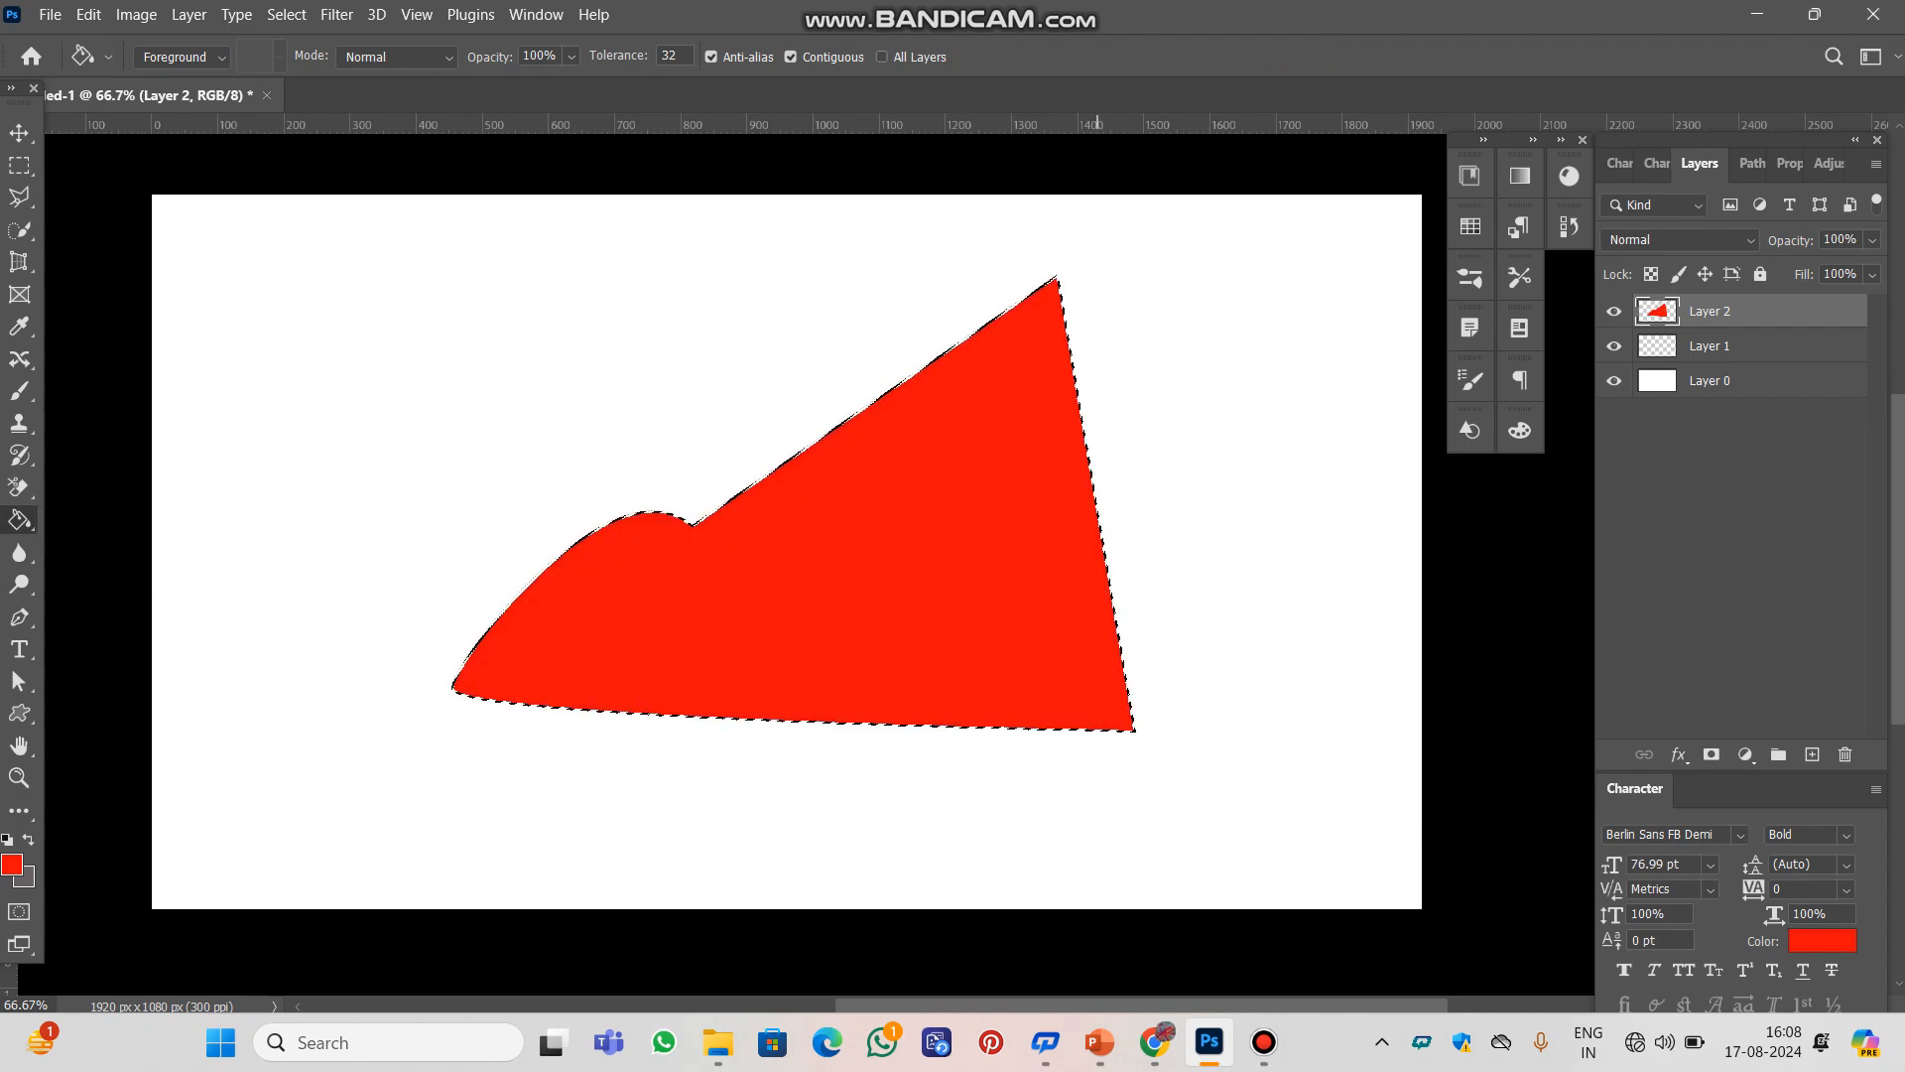
Set the background colour to pink, hex e70aa1
left_click(27, 881)
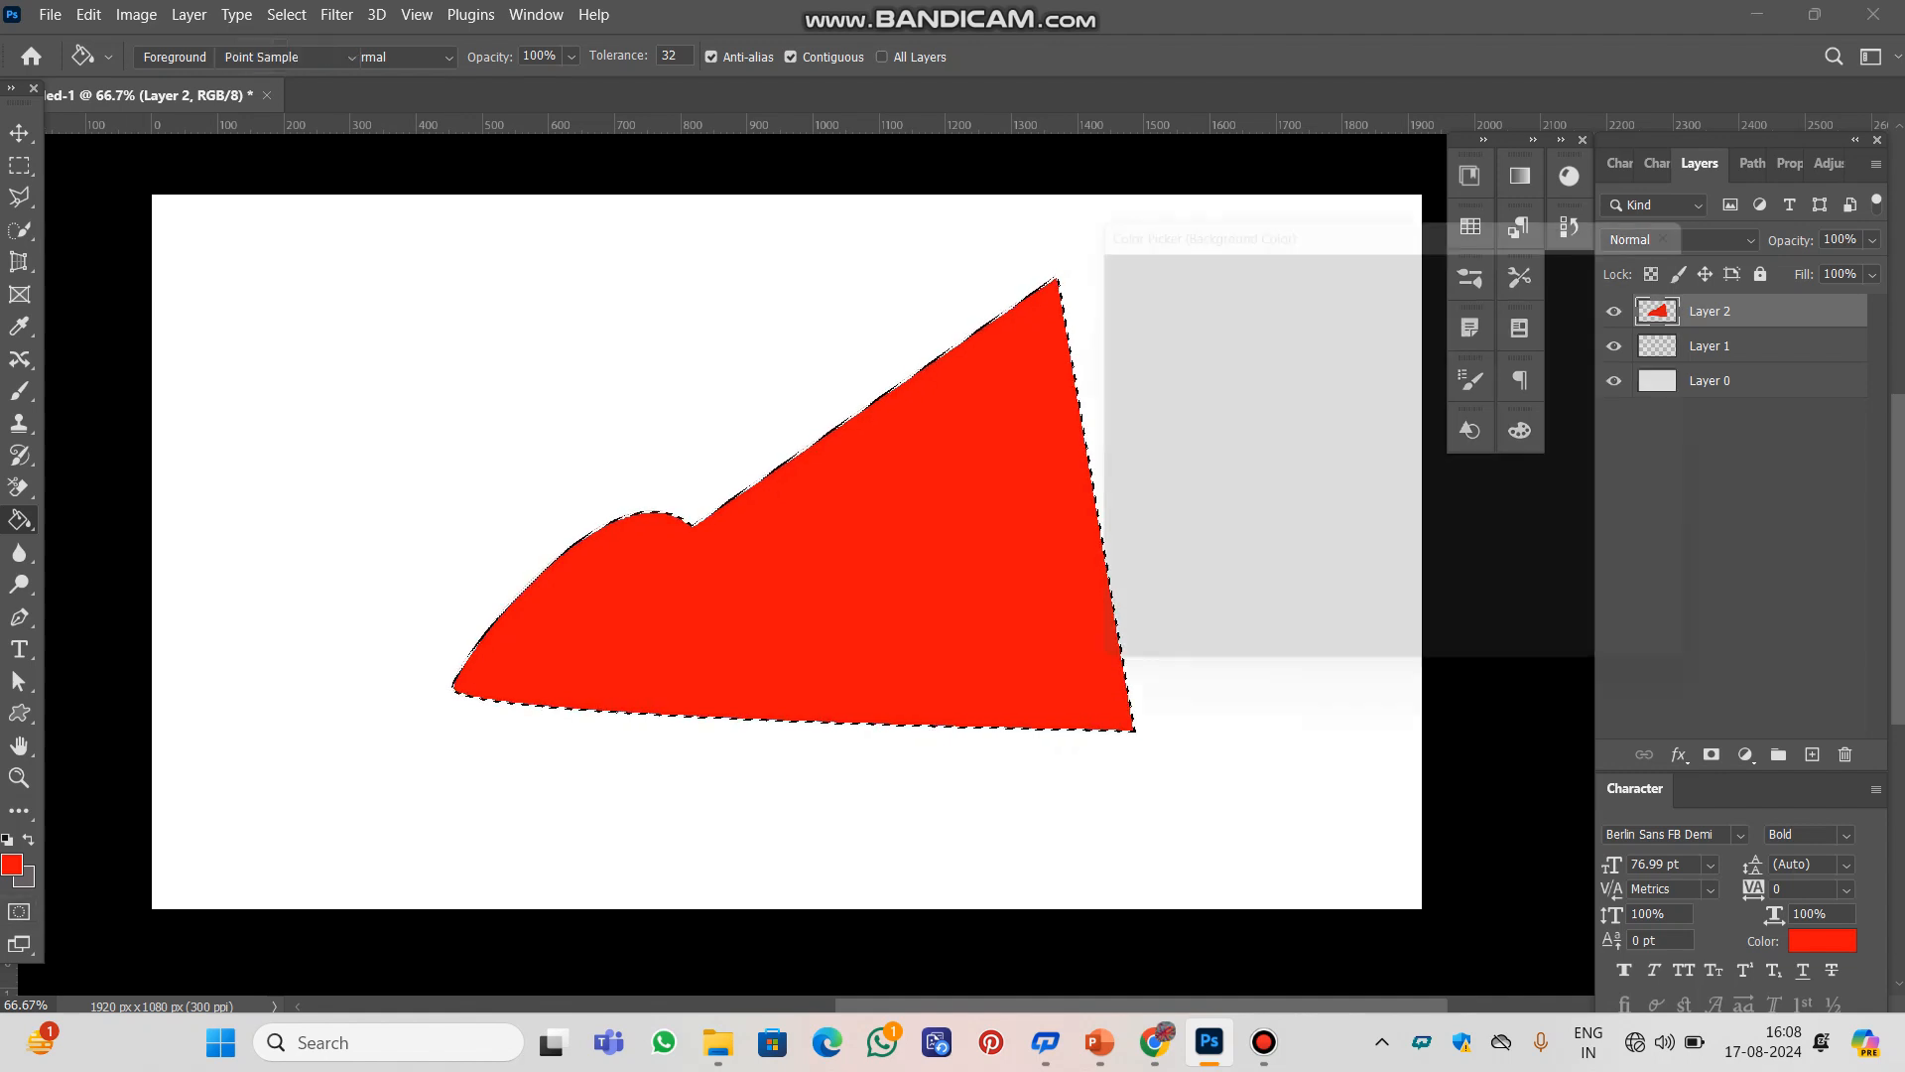
type("e70aa1")
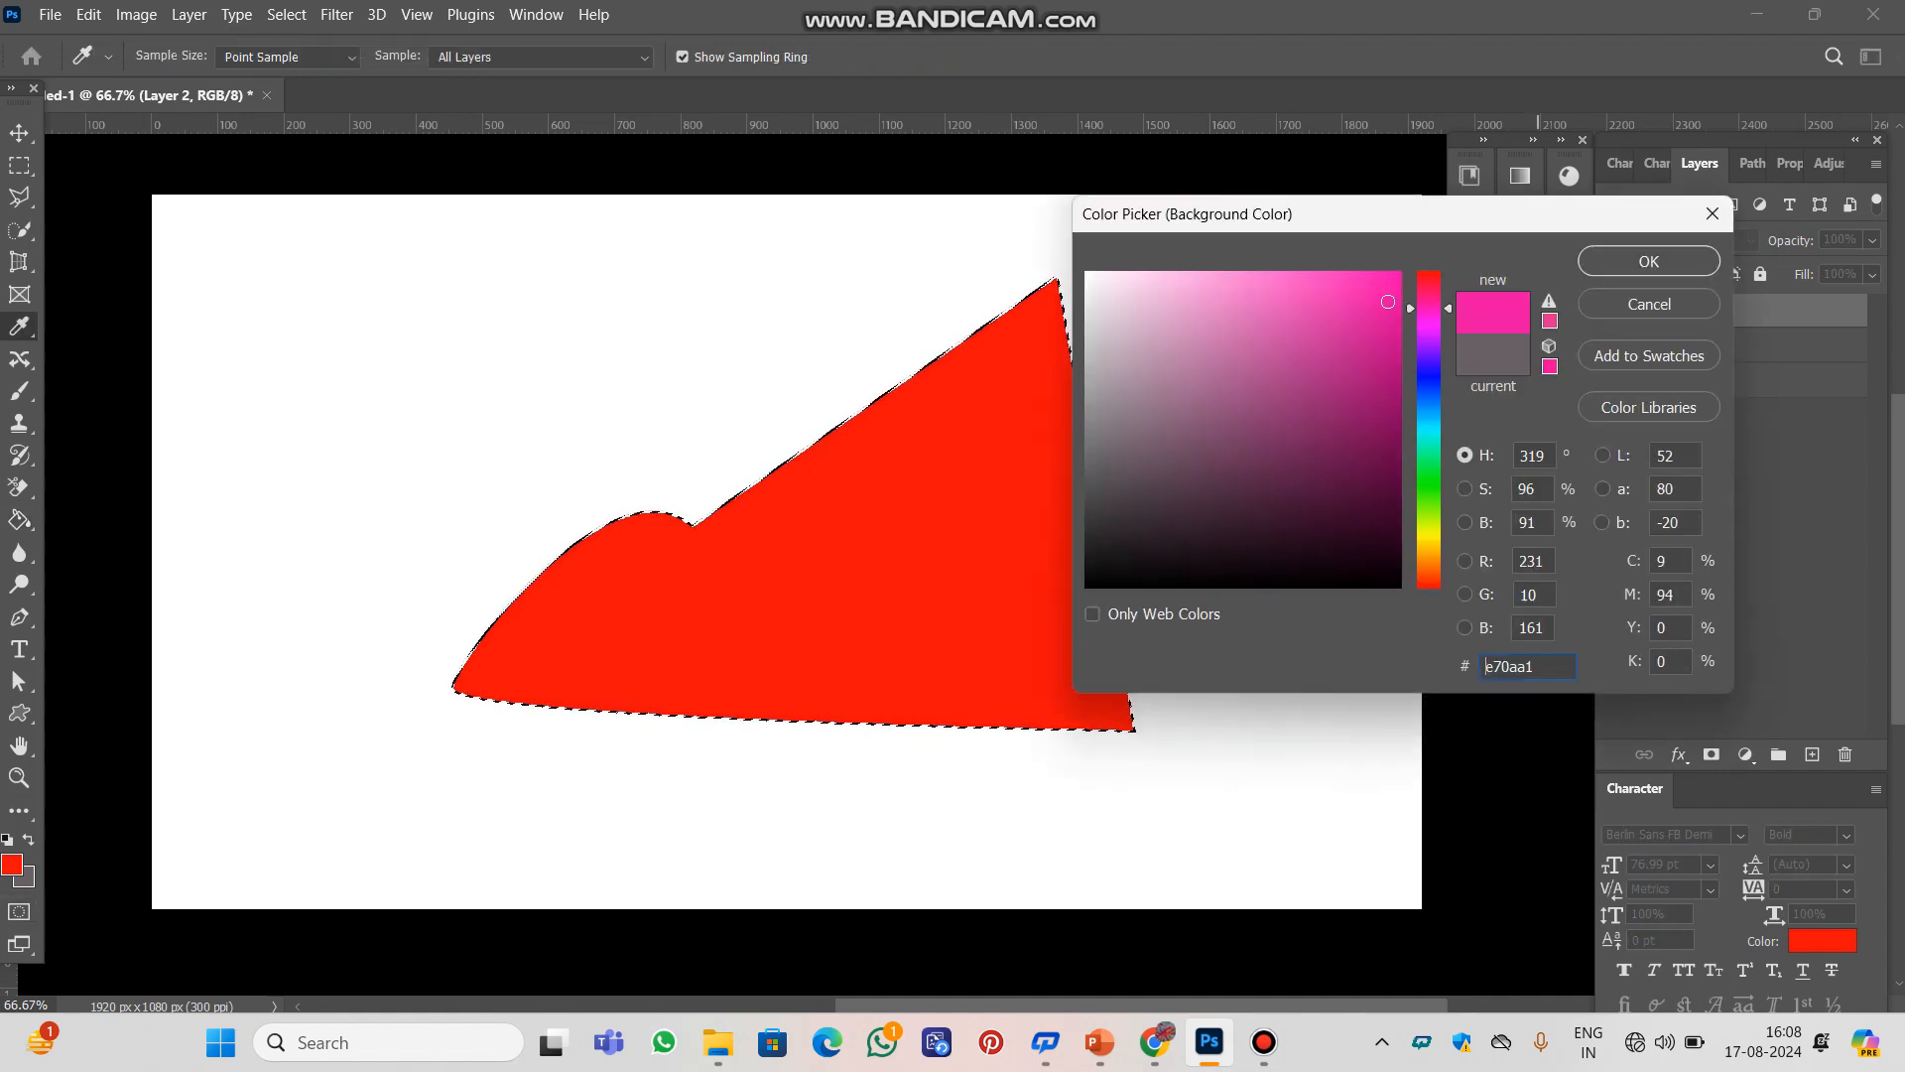
key("Return")
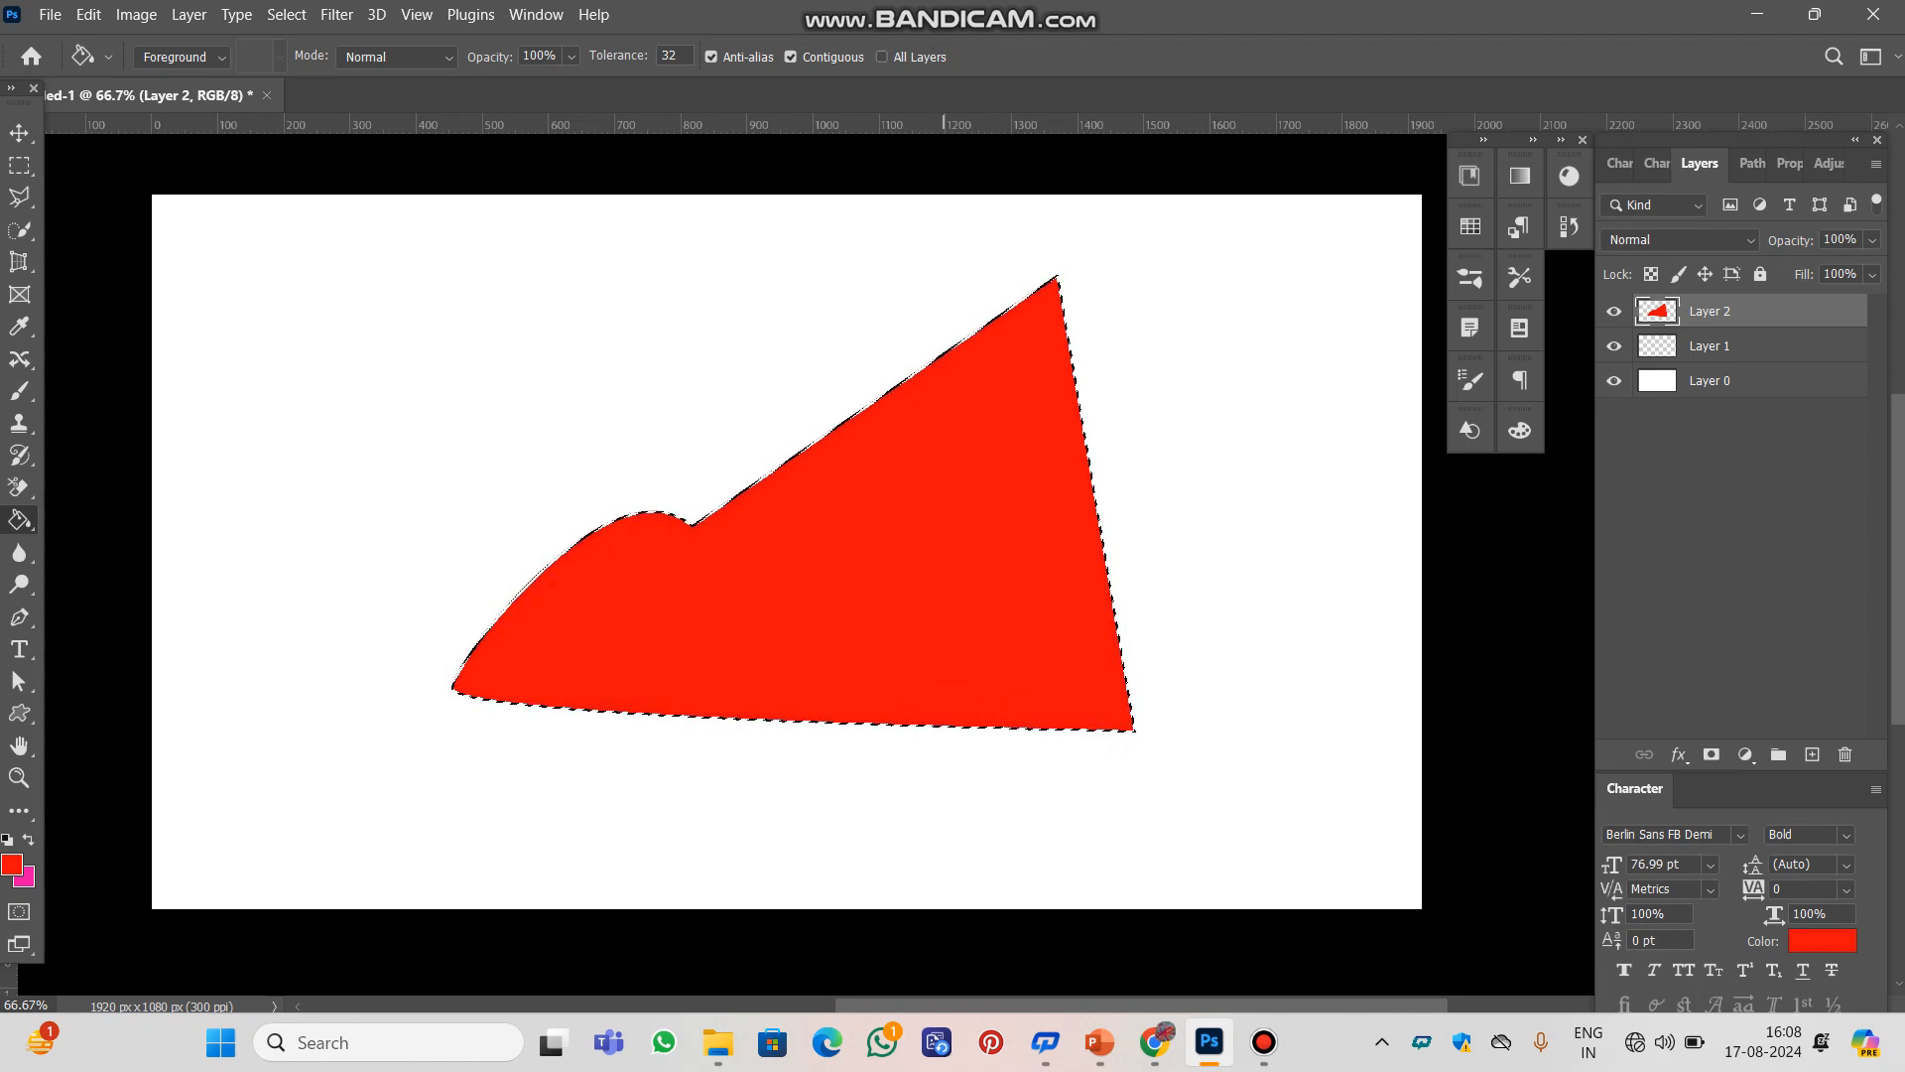
Replace the red fill inside the selection with the pink background colour and deselect
key("Delete")
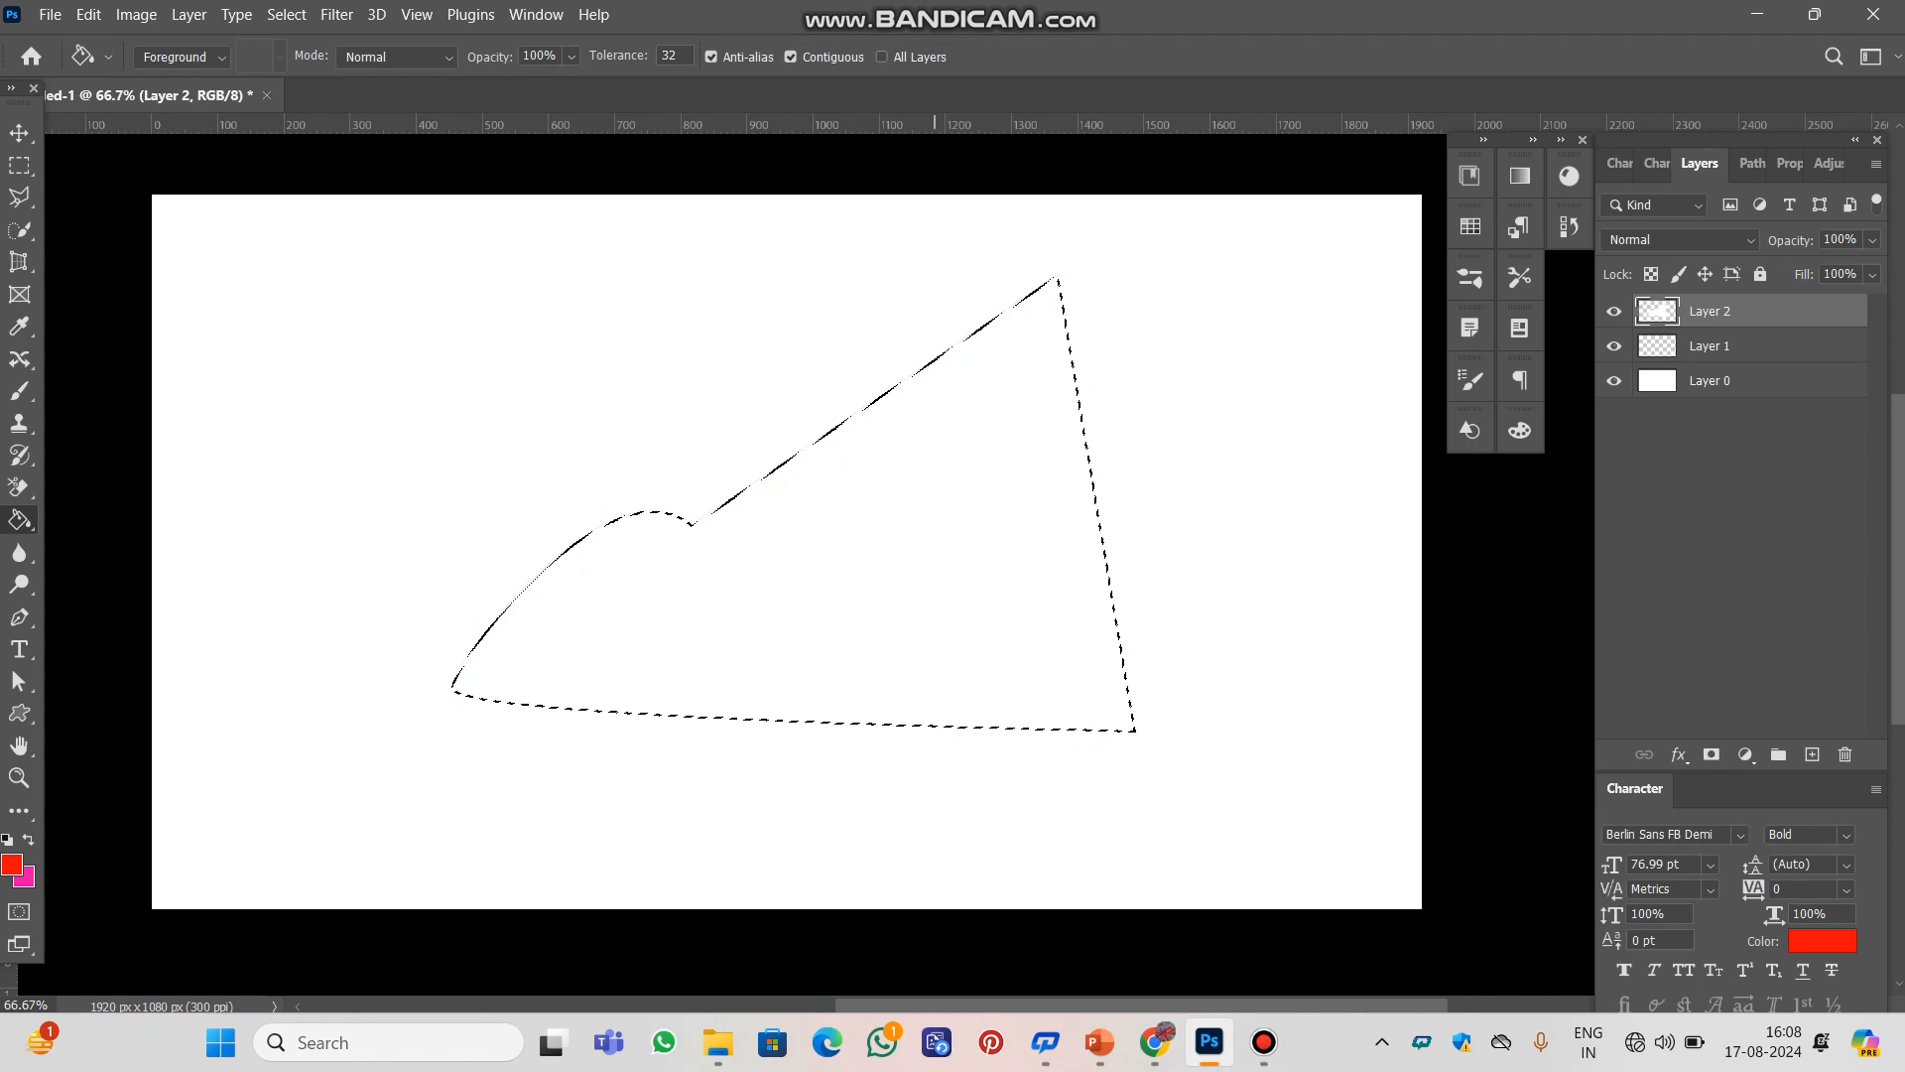
key("ctrl+BackSpace")
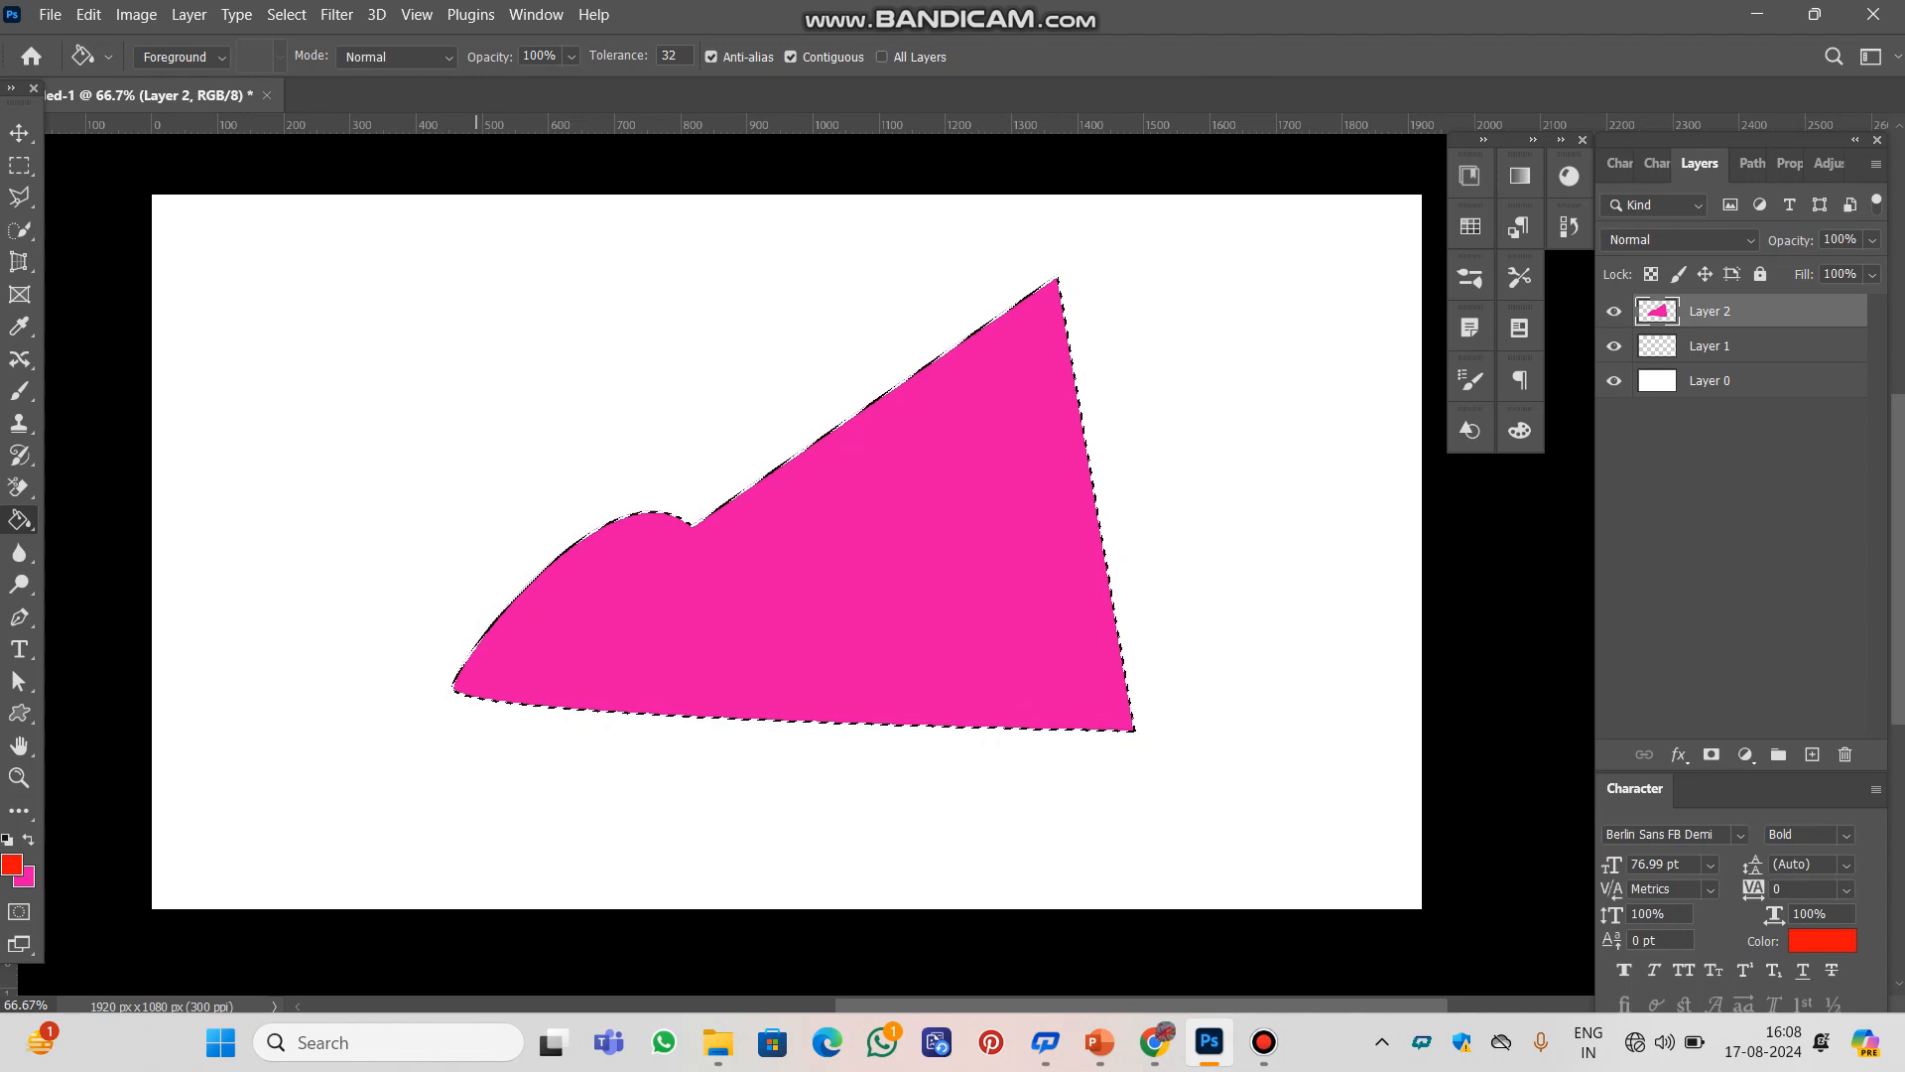
key("ctrl+d")
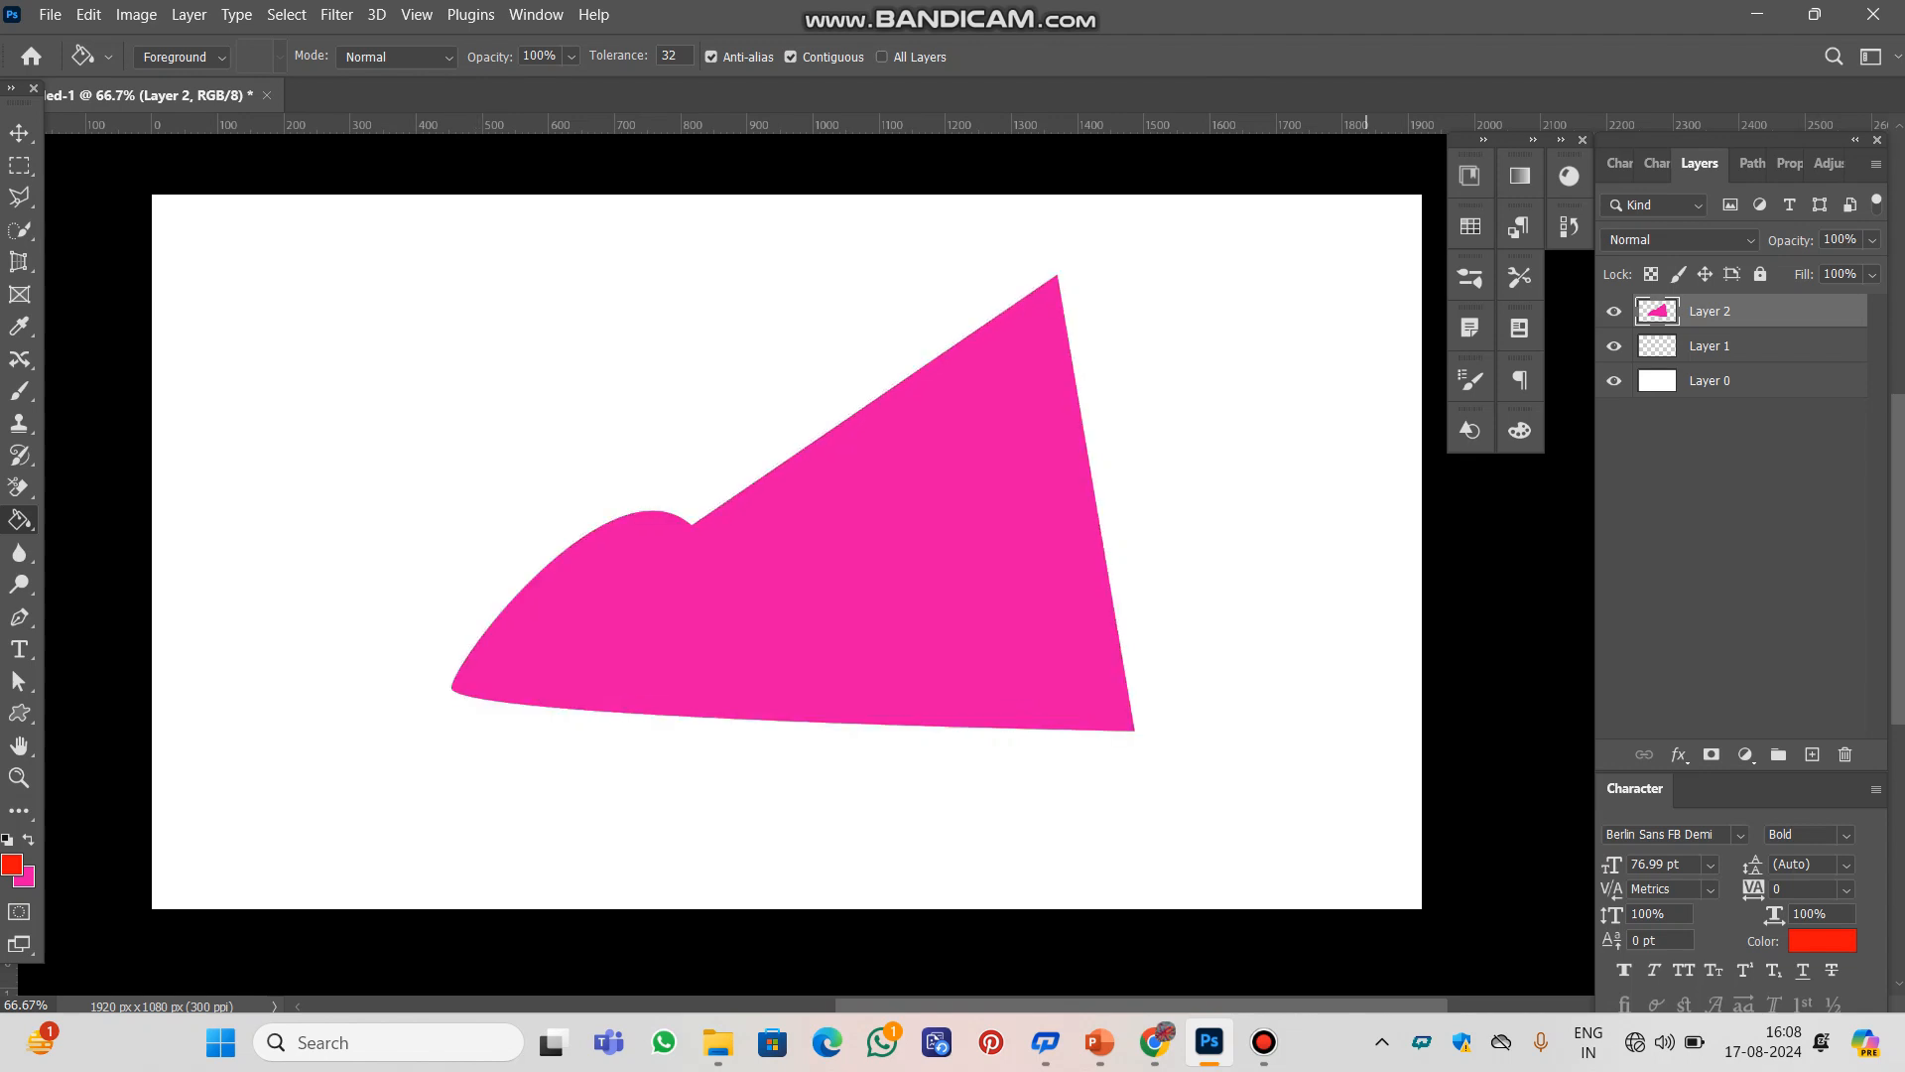
Move the pink shape with the Move Tool to the right, back farther to the left, and slightly down
left_click(18, 133)
mouse_move(742, 625)
left_mouse_down()
mouse_move(721, 625)
mouse_move(793, 561)
mouse_move(1042, 695)
mouse_move(841, 625)
left_mouse_up()
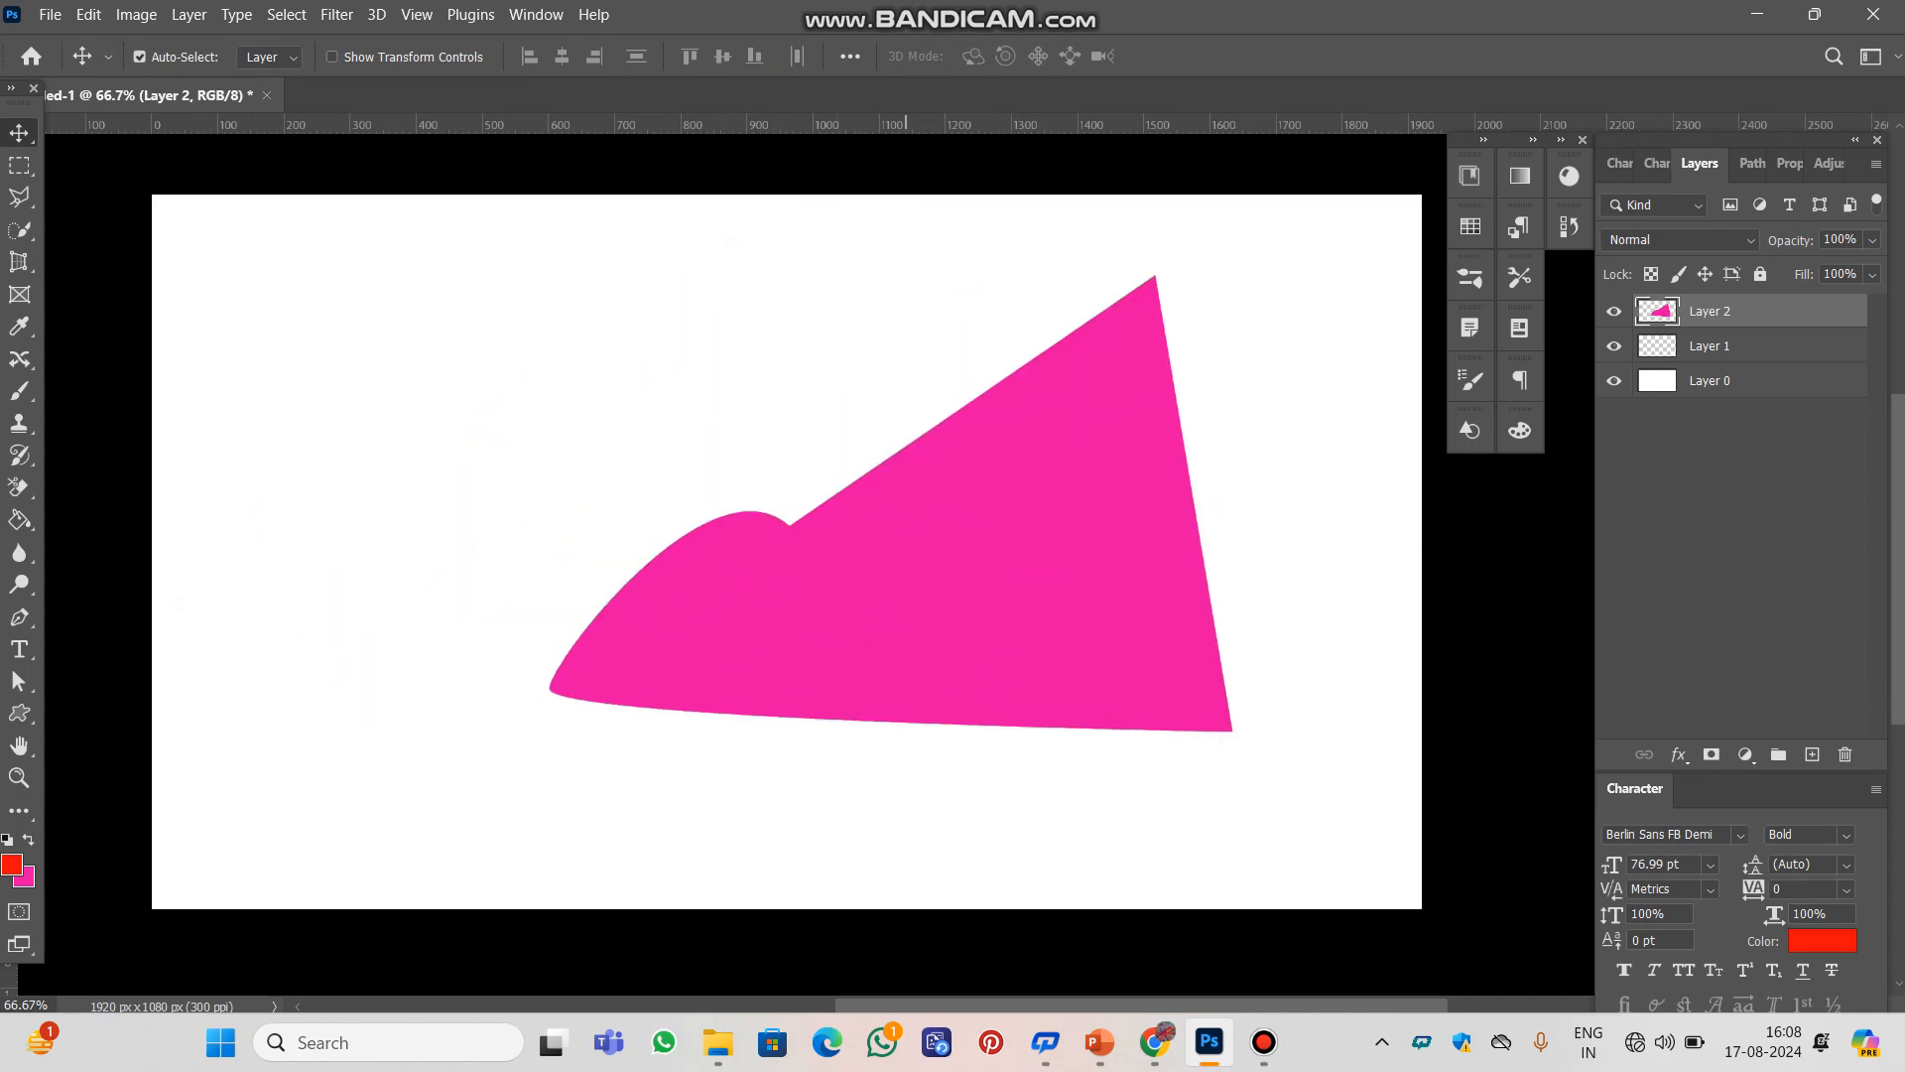
left_click_drag(904, 546, 742, 545)
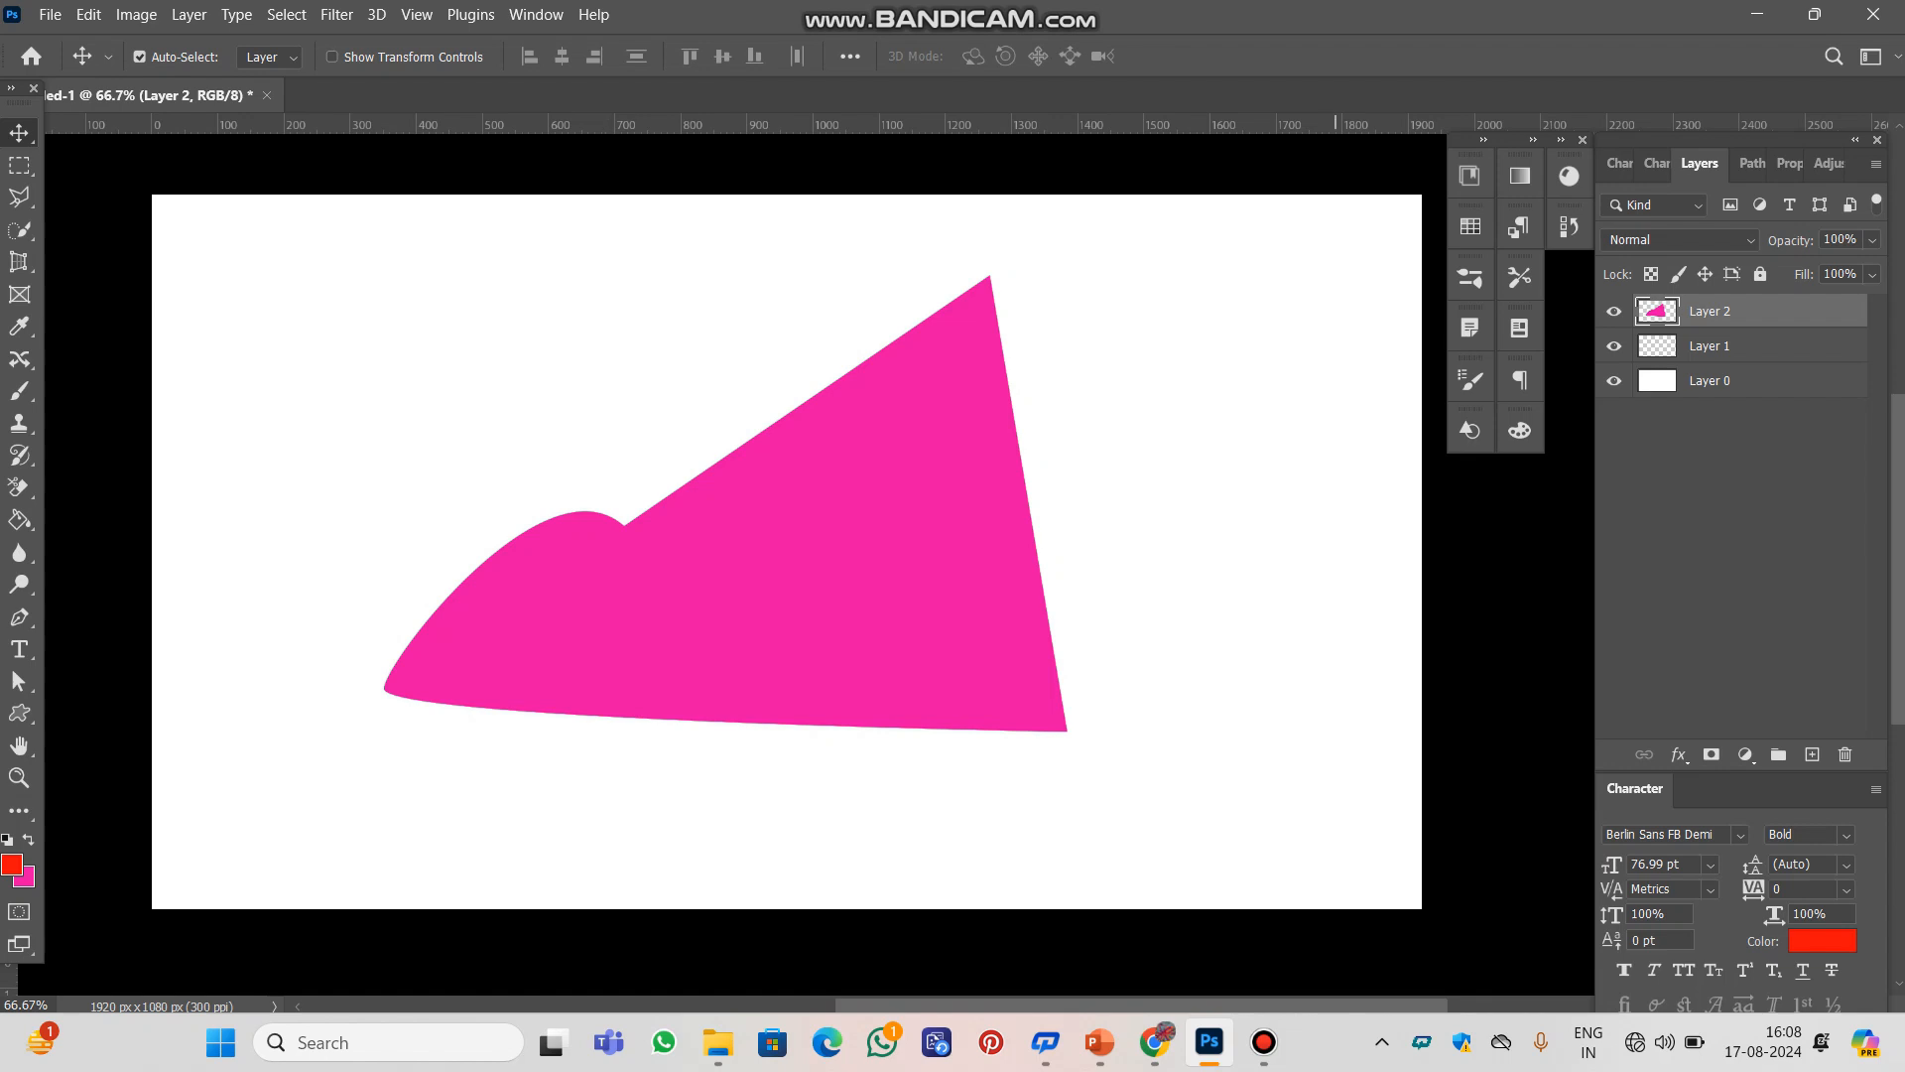
left_click_drag(861, 492, 856, 517)
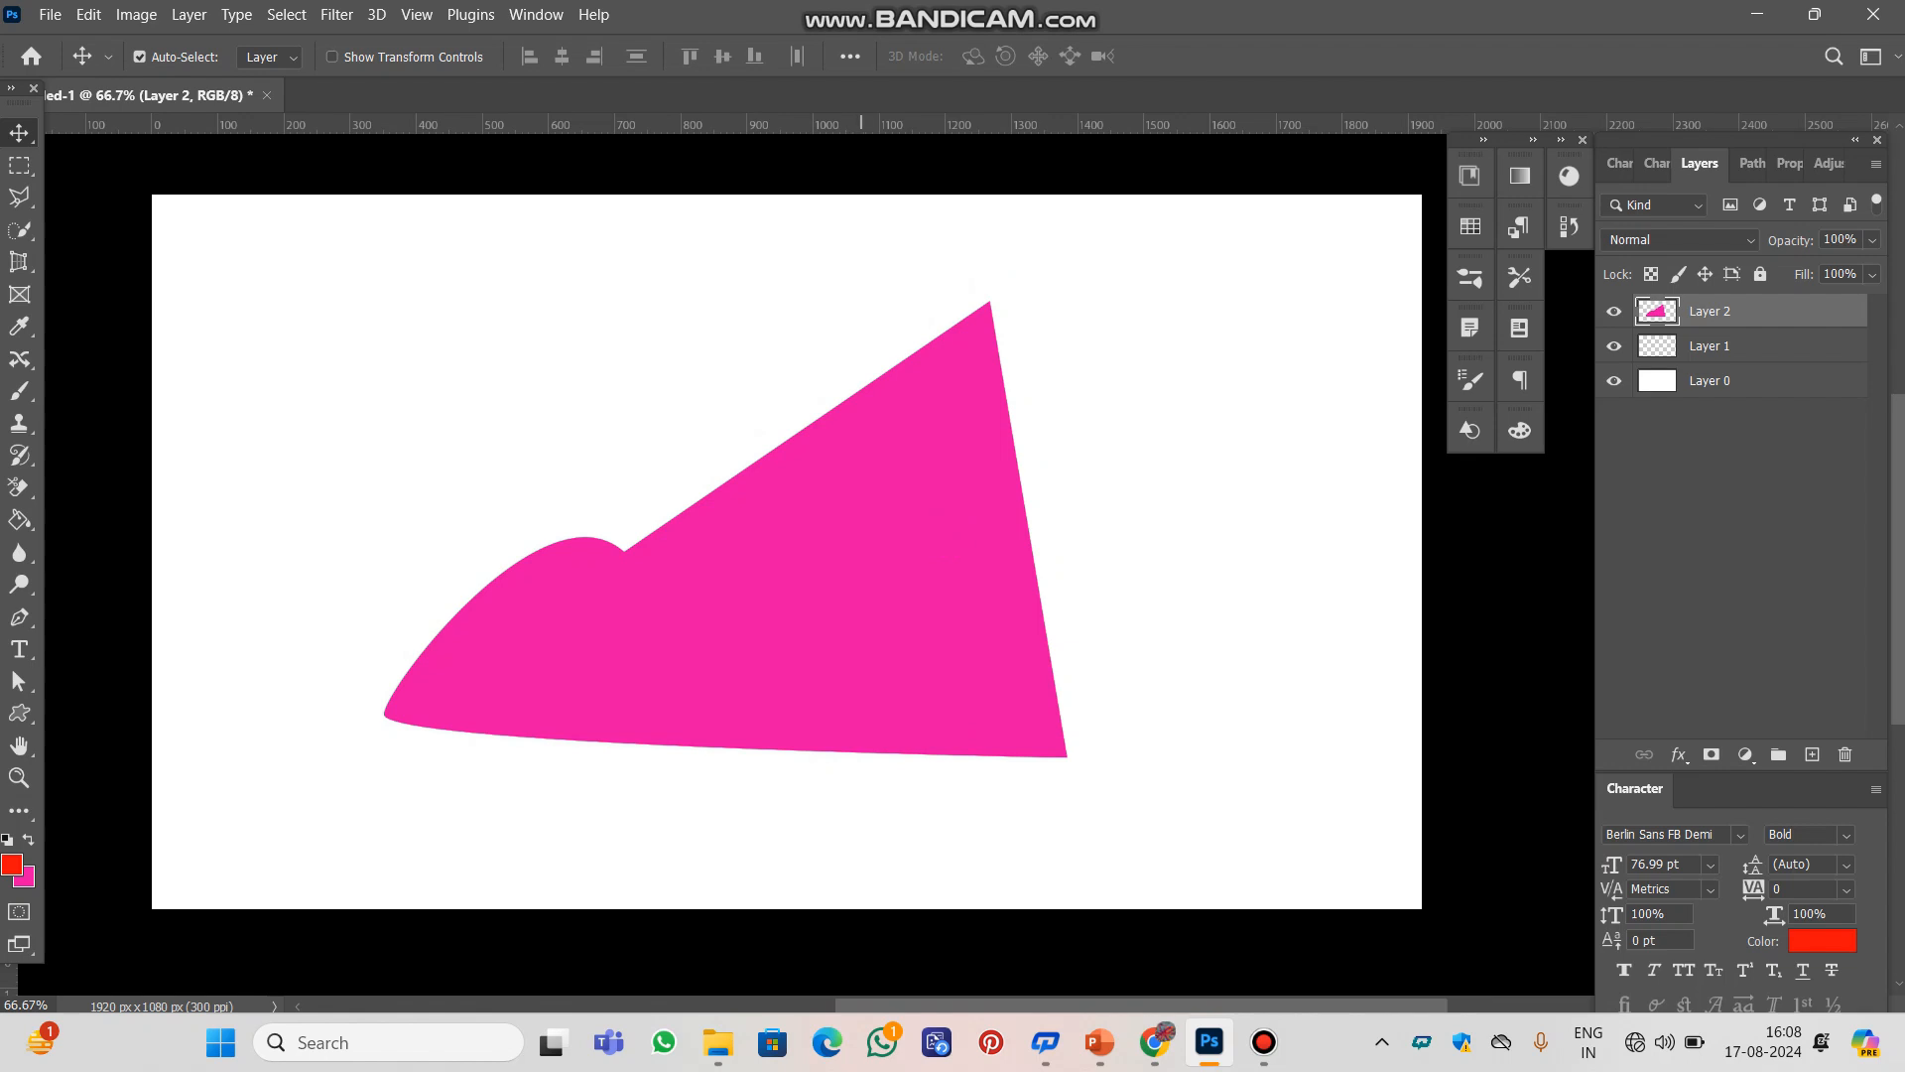